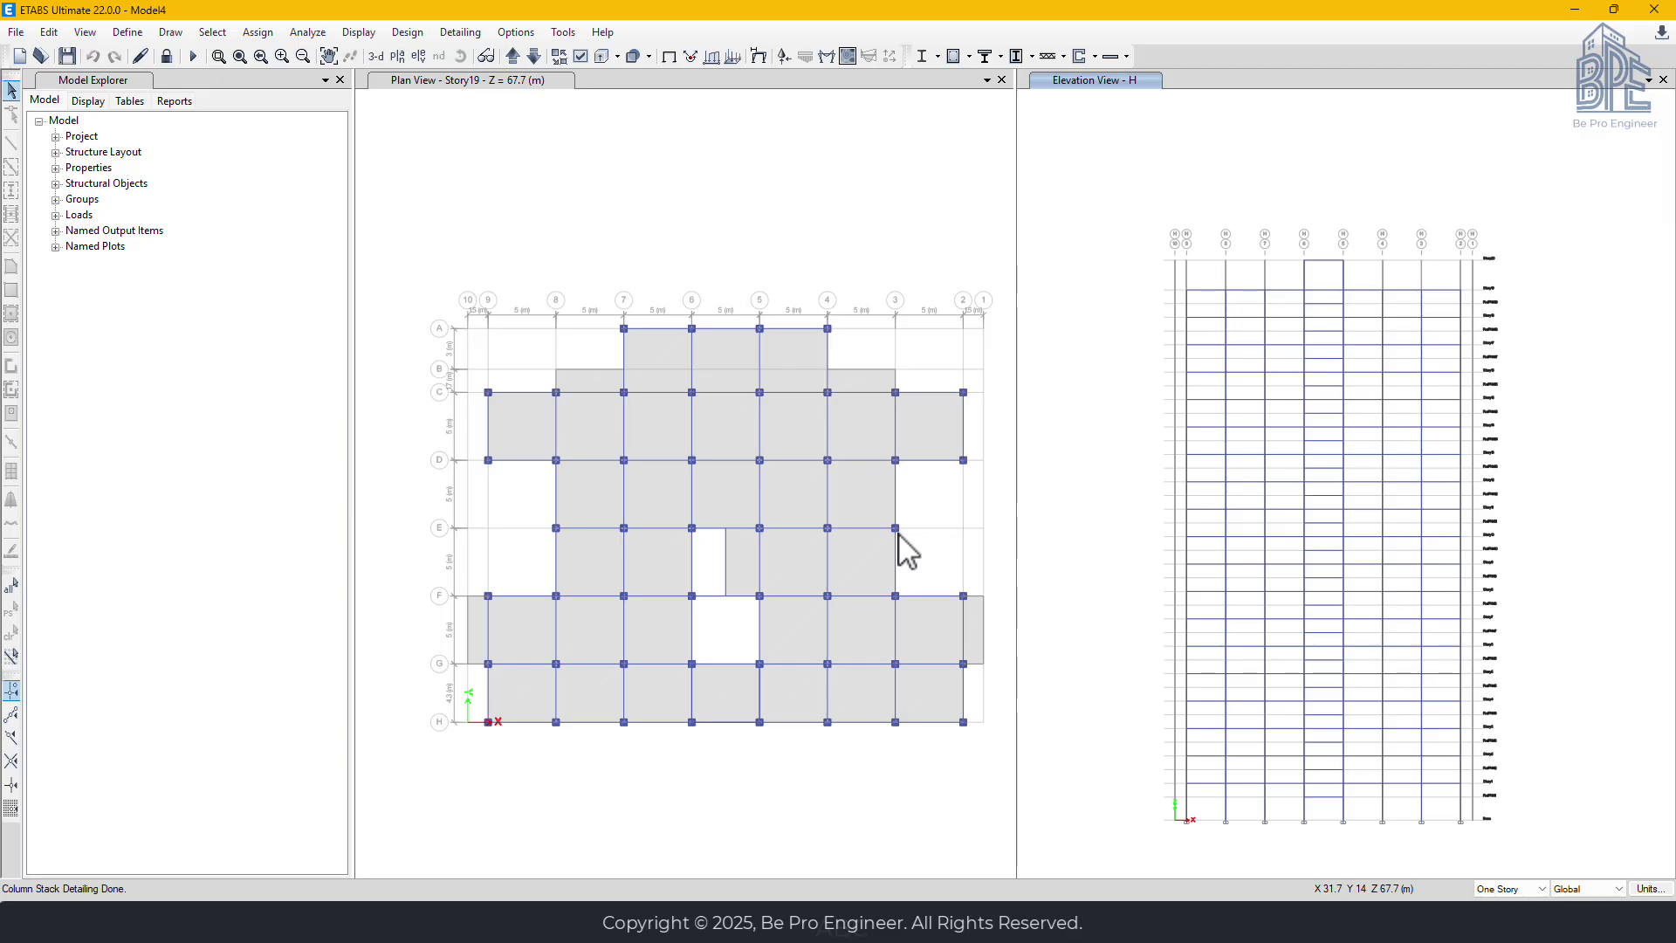
# Open the Detailing menu and its Drawing Management submenu to reach Open Drawing Manager.
pyautogui.click(460, 35)
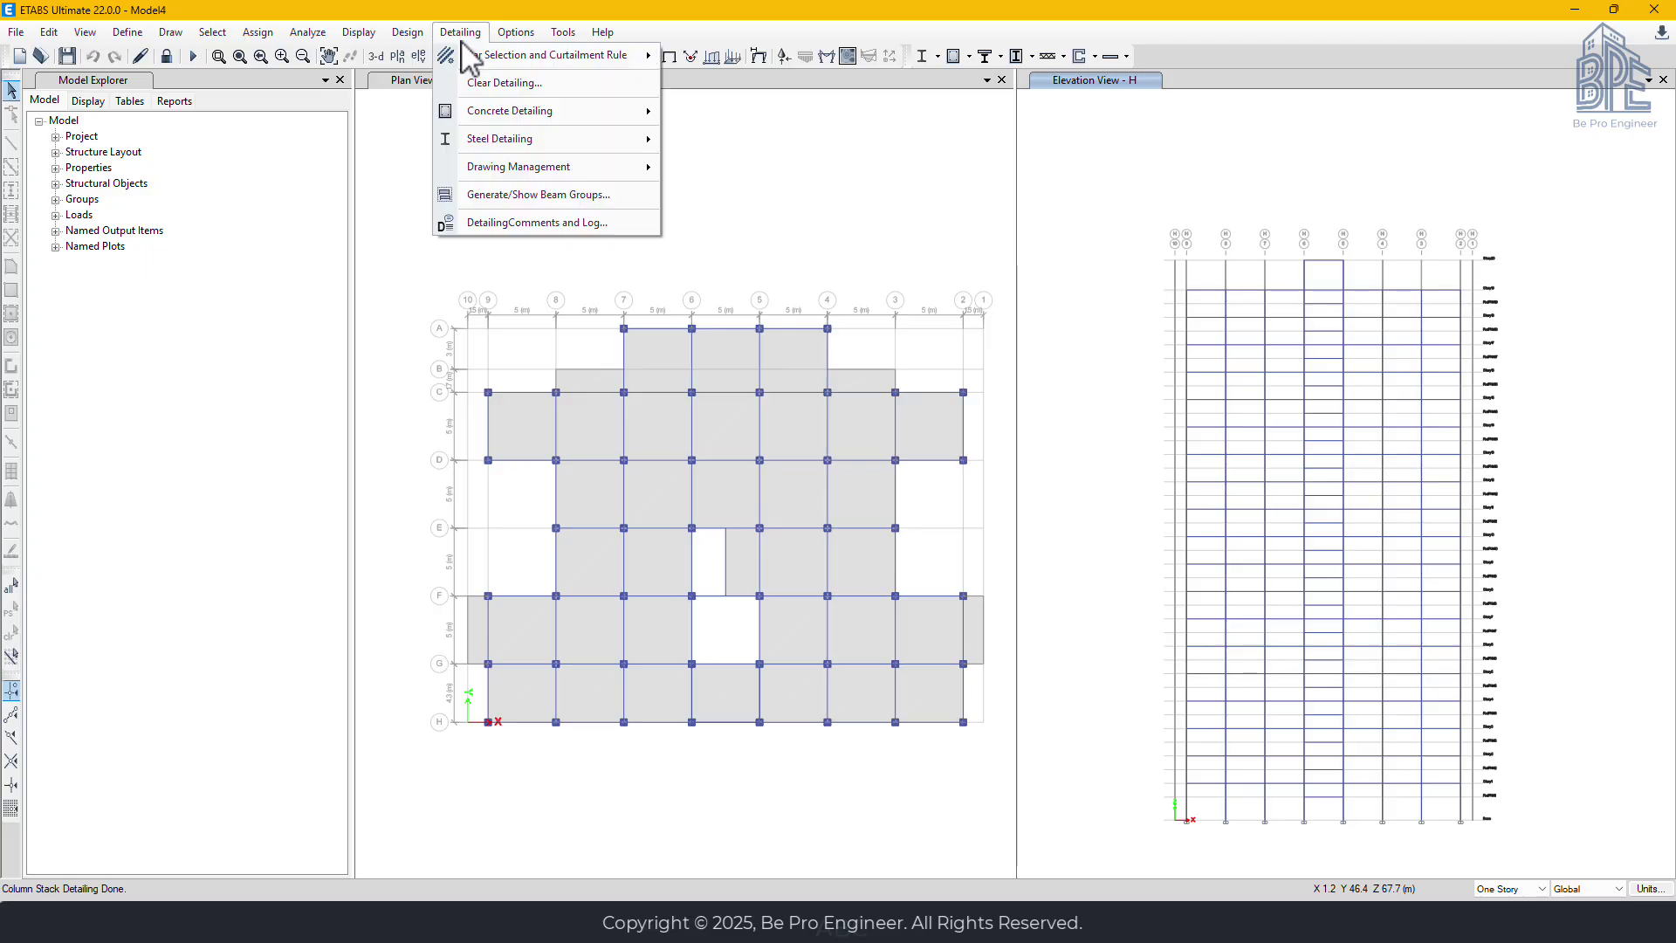
pyautogui.moveTo(490, 175)
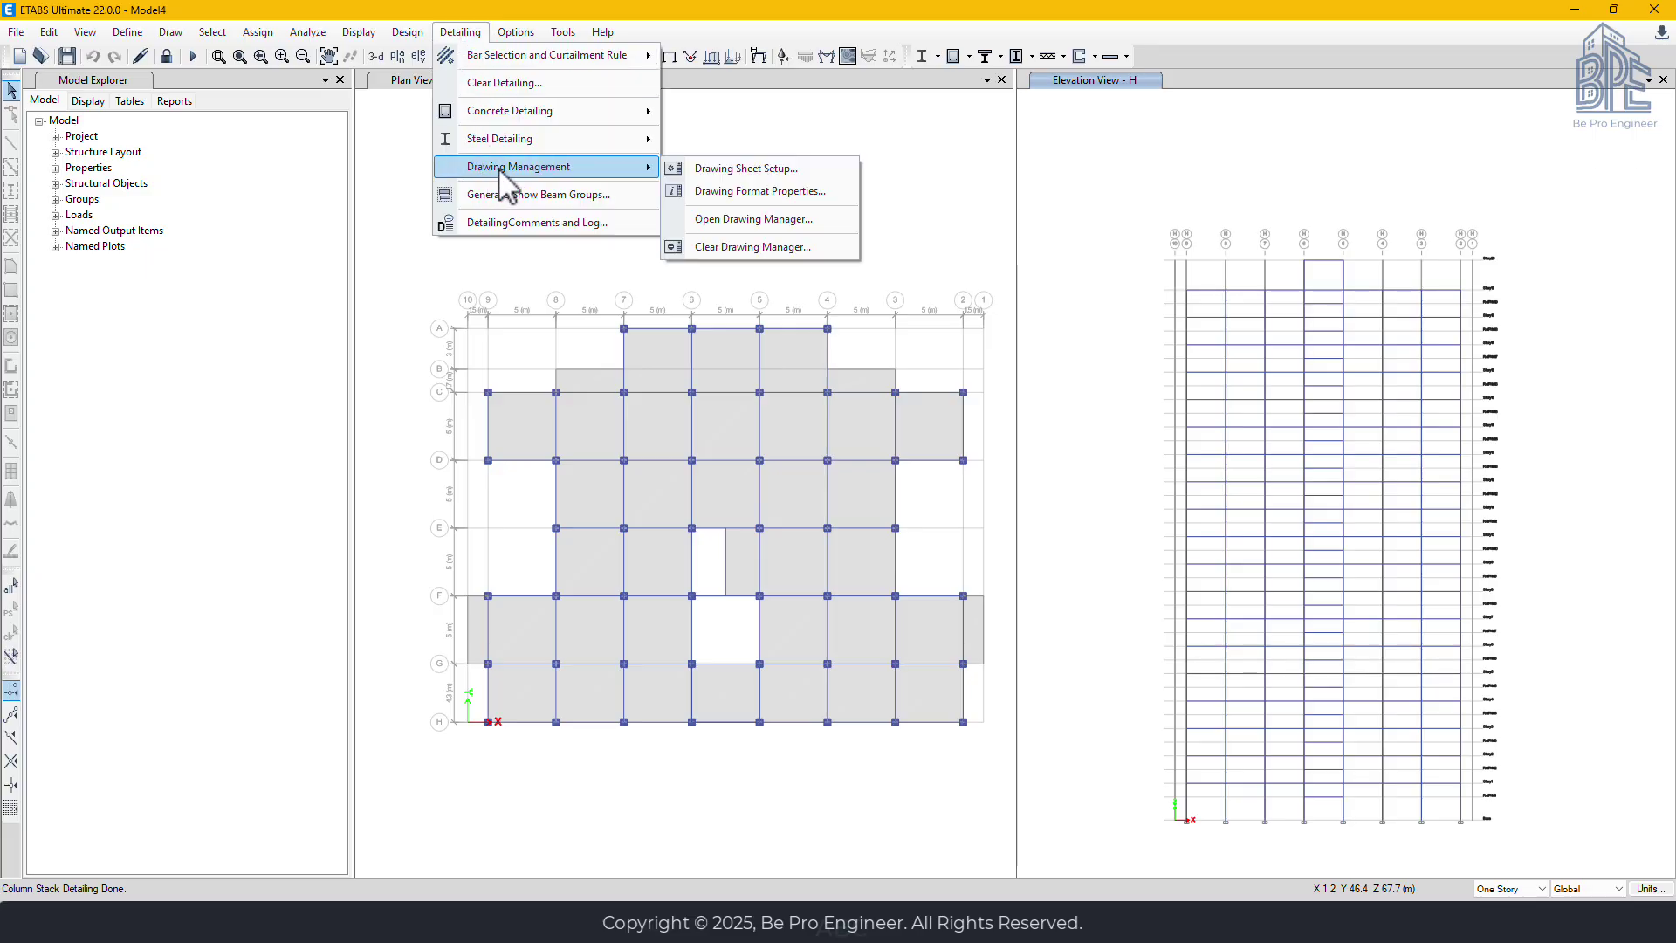
# Keep Concrete Beam and Concrete Column Stack included and generate the drawings in the Drawing Manager.
pyautogui.click(740, 220)
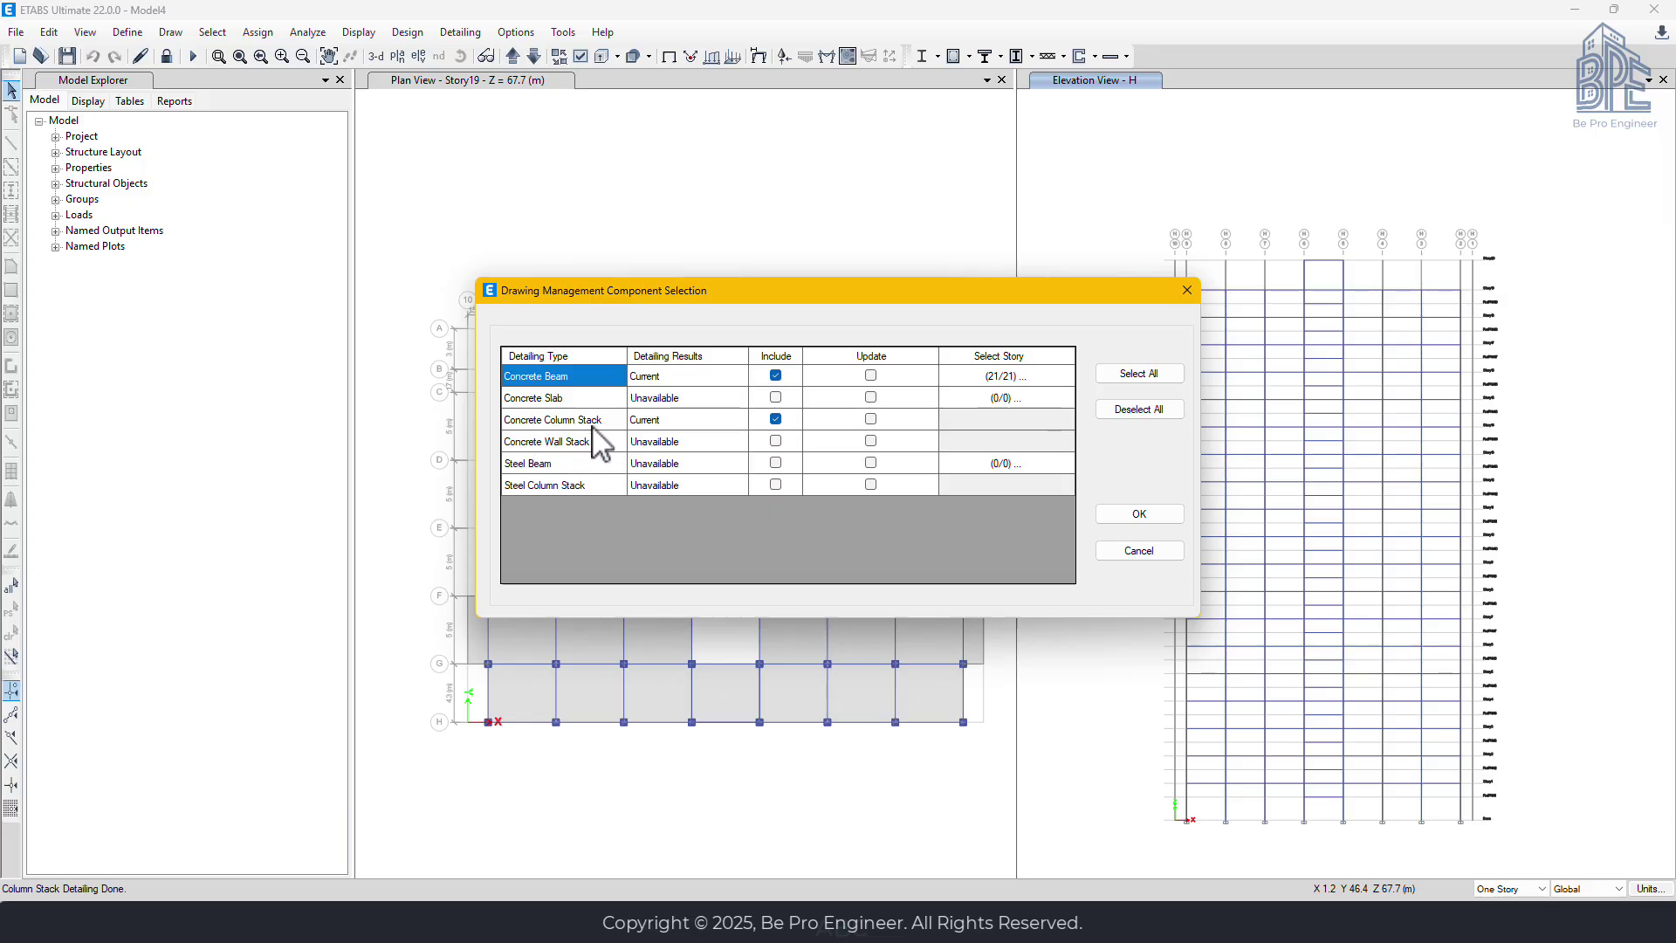
pyautogui.click(1140, 514)
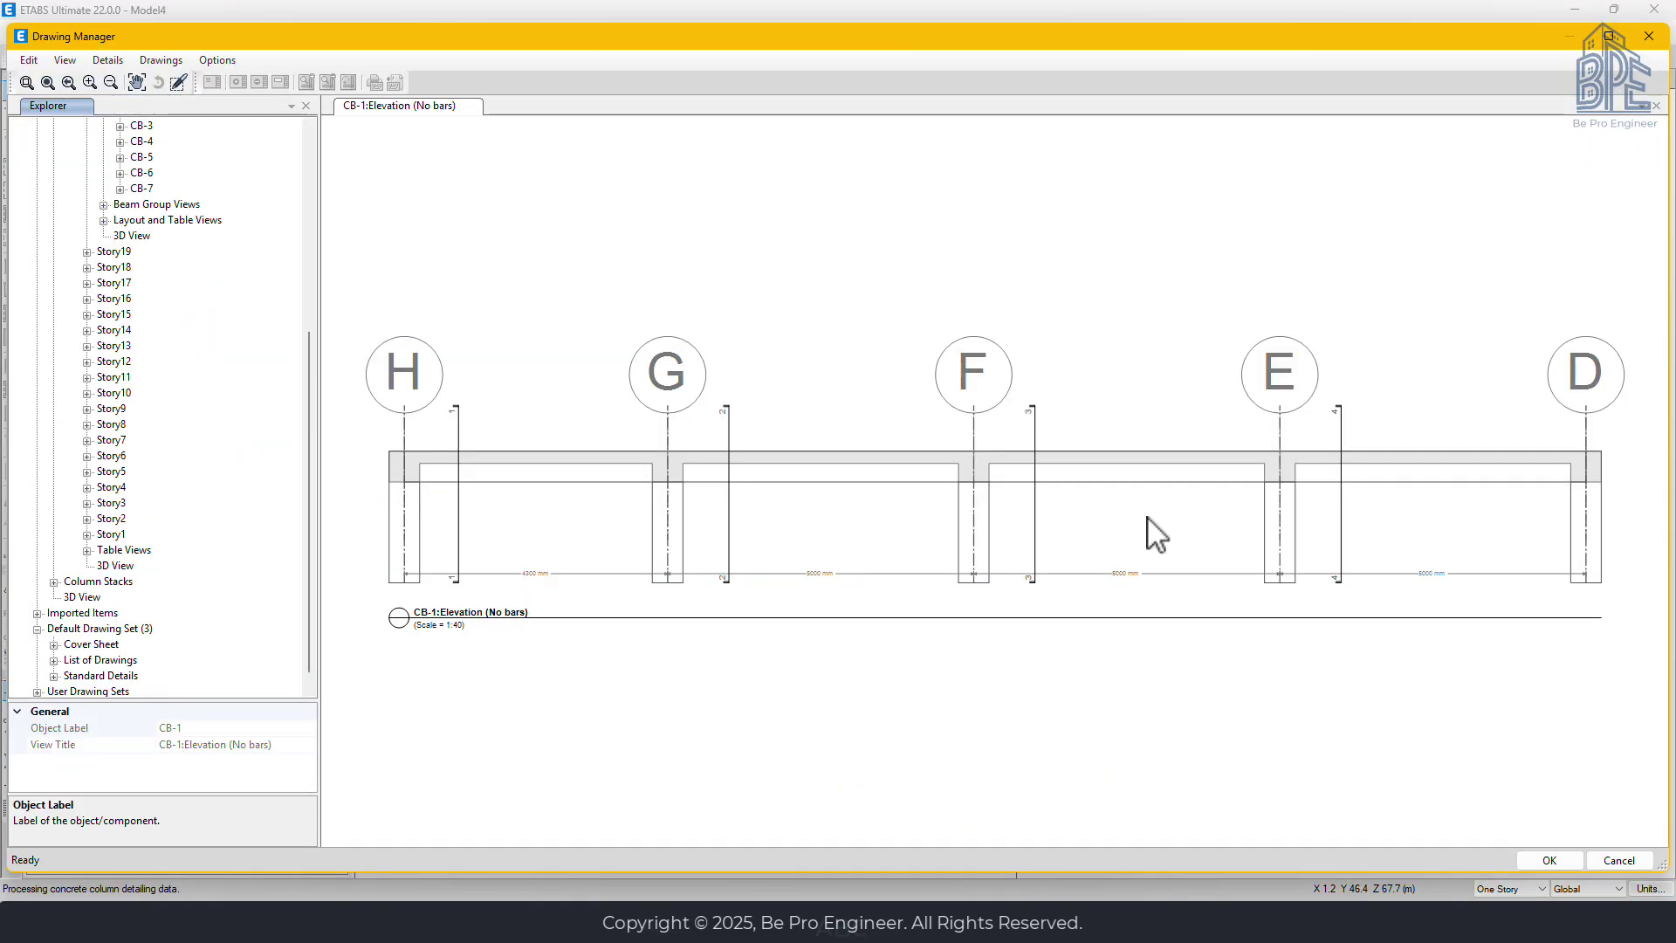
# Collapse Component Views, expand Standard Details, and view Typical Beam Elevations 1, 2 and 3.
pyautogui.moveTo(308, 430); pyautogui.dragTo(329, 243)
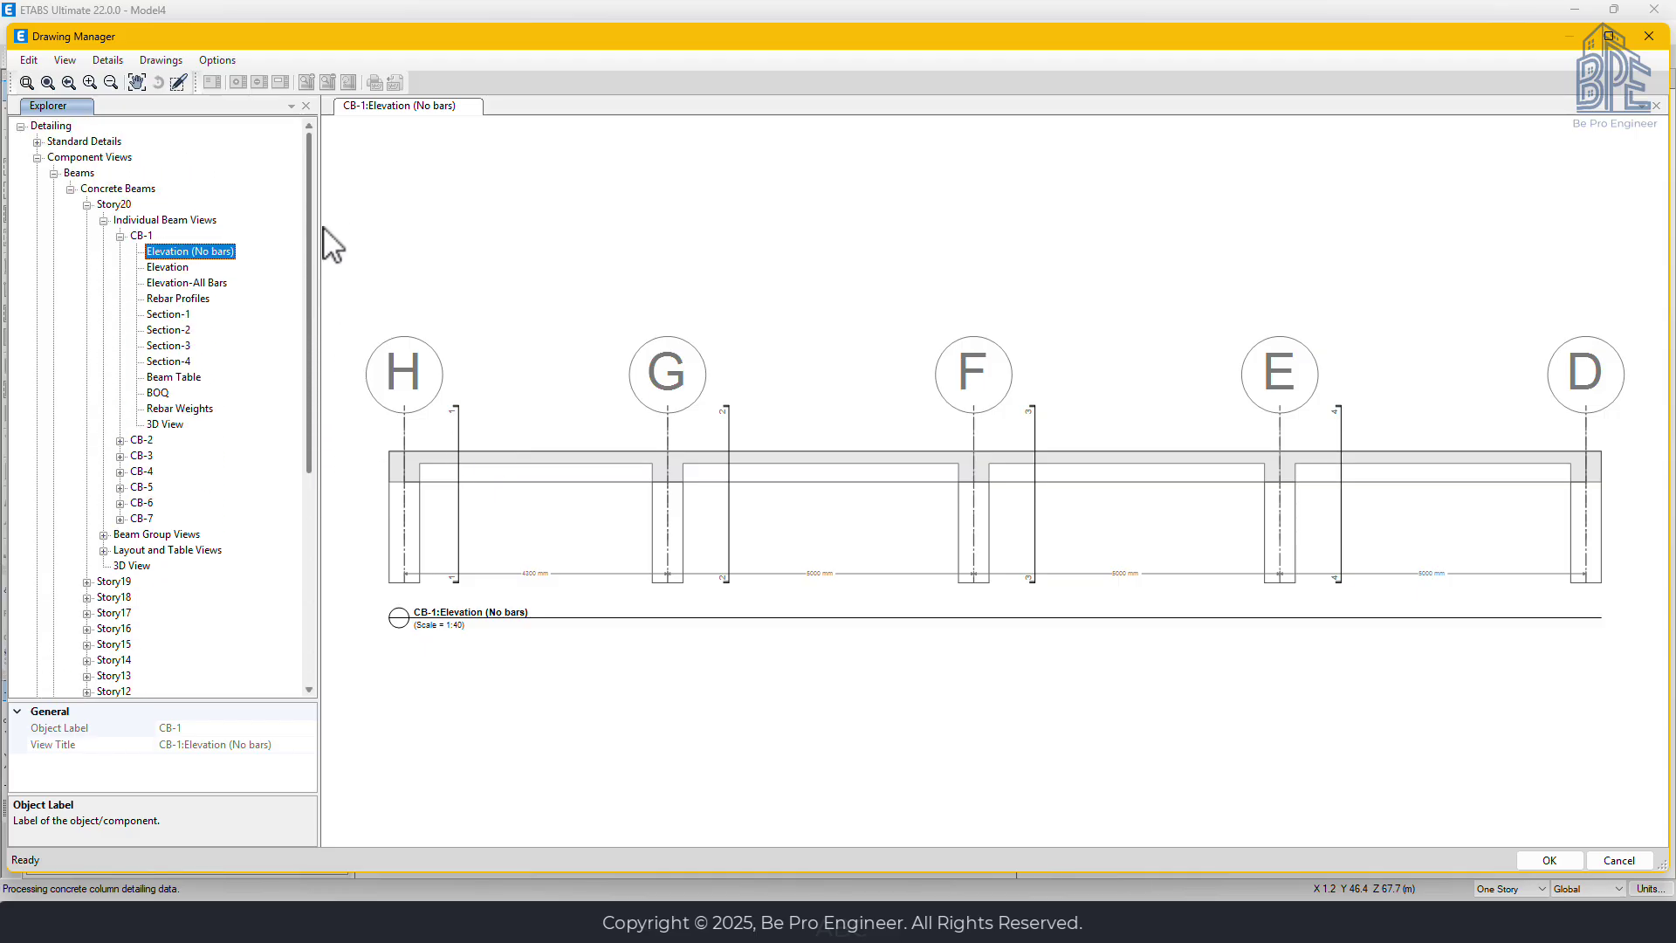
pyautogui.click(37, 158)
pyautogui.click(38, 189)
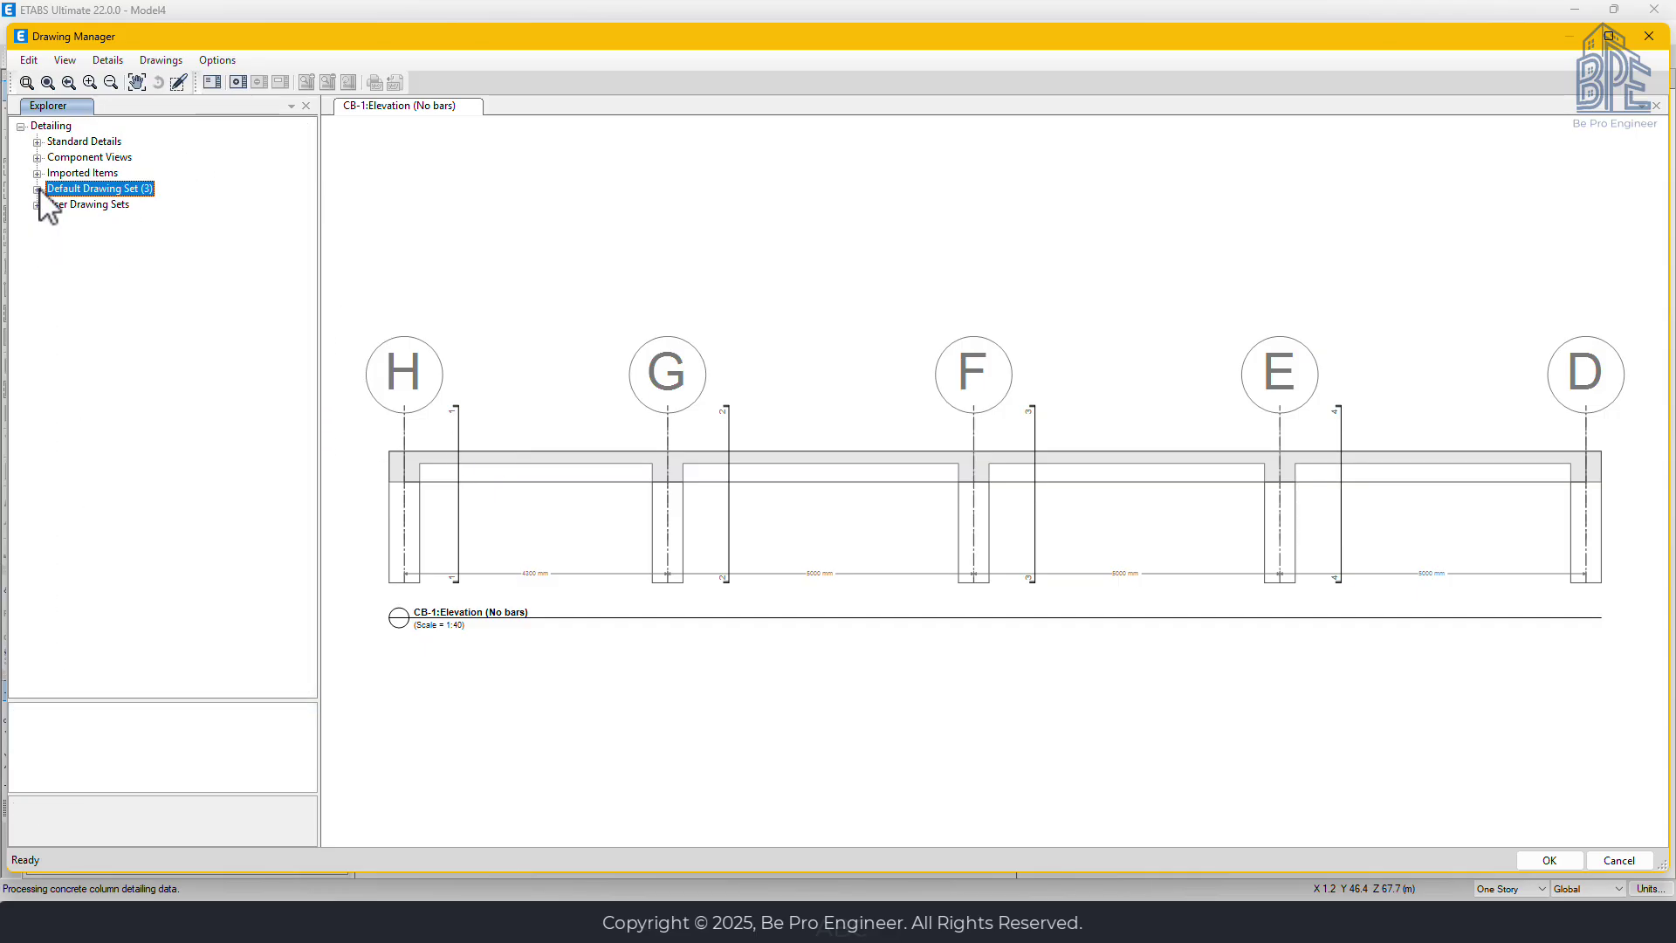
pyautogui.click(38, 143)
pyautogui.click(83, 158)
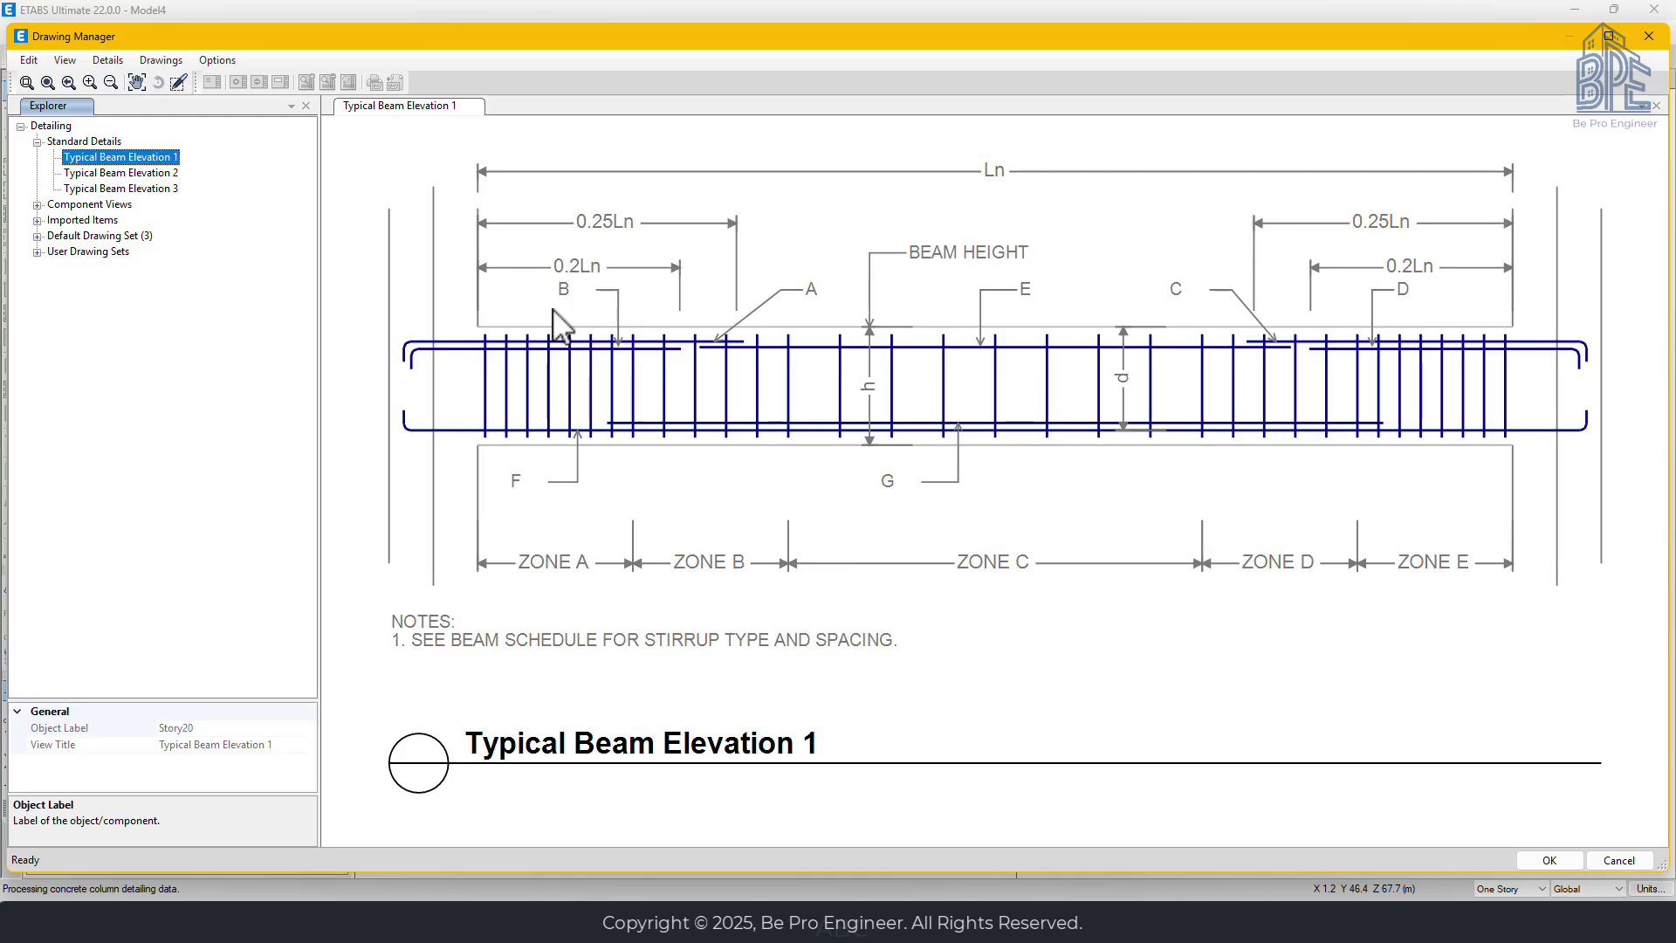
pyautogui.click(131, 176)
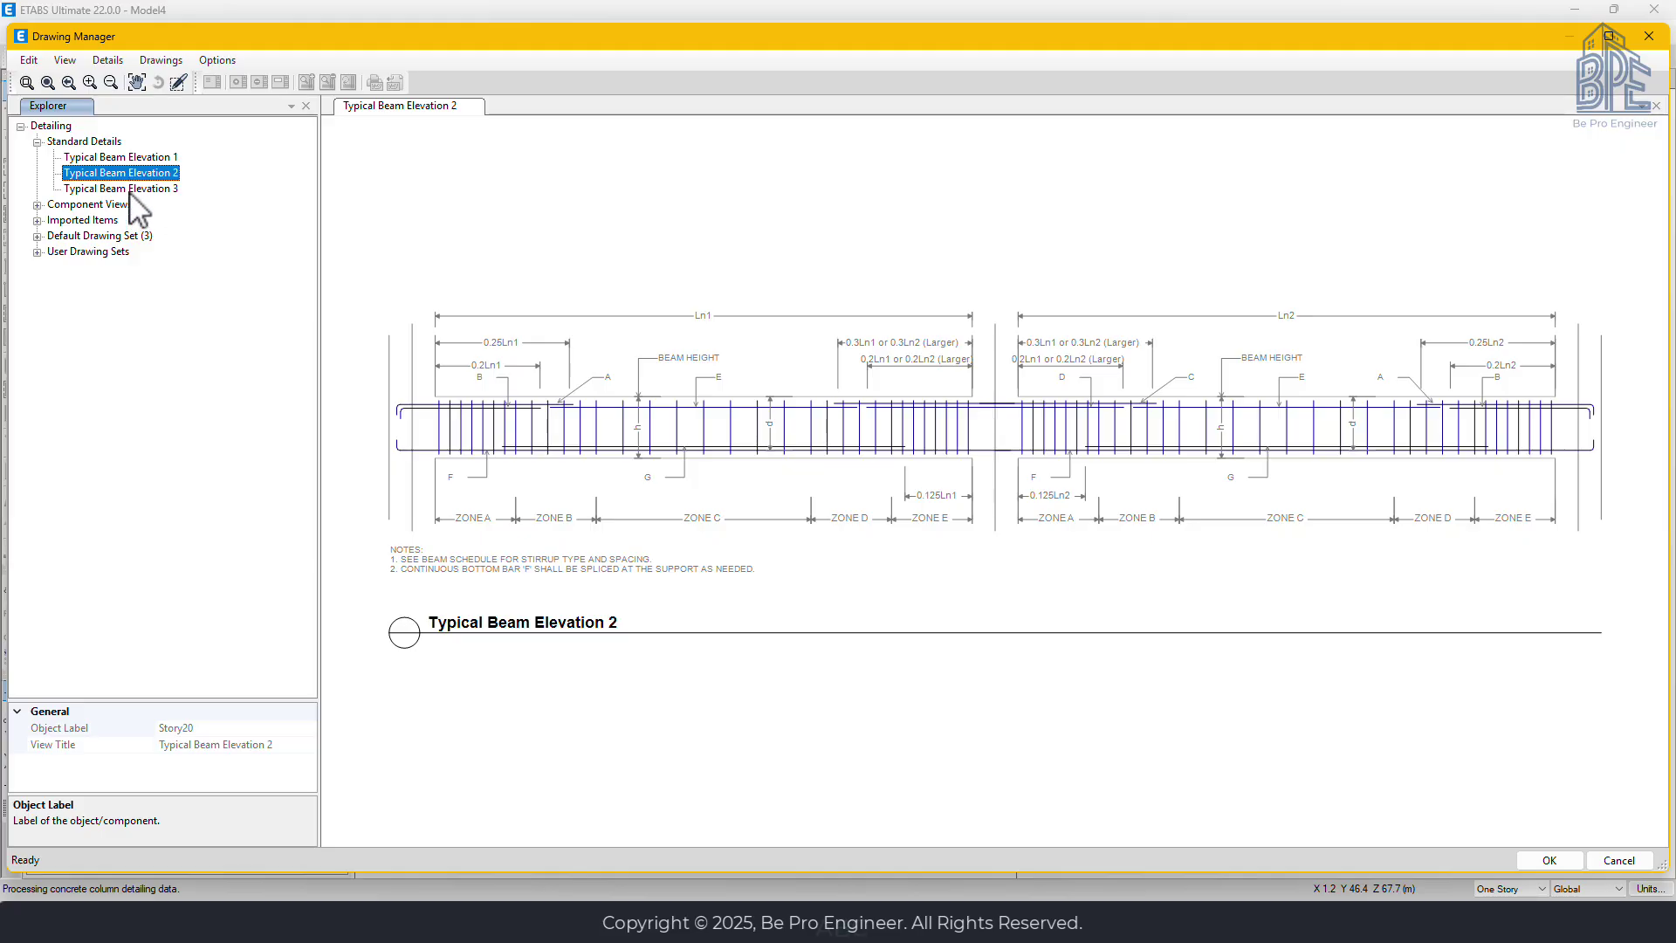
pyautogui.click(130, 190)
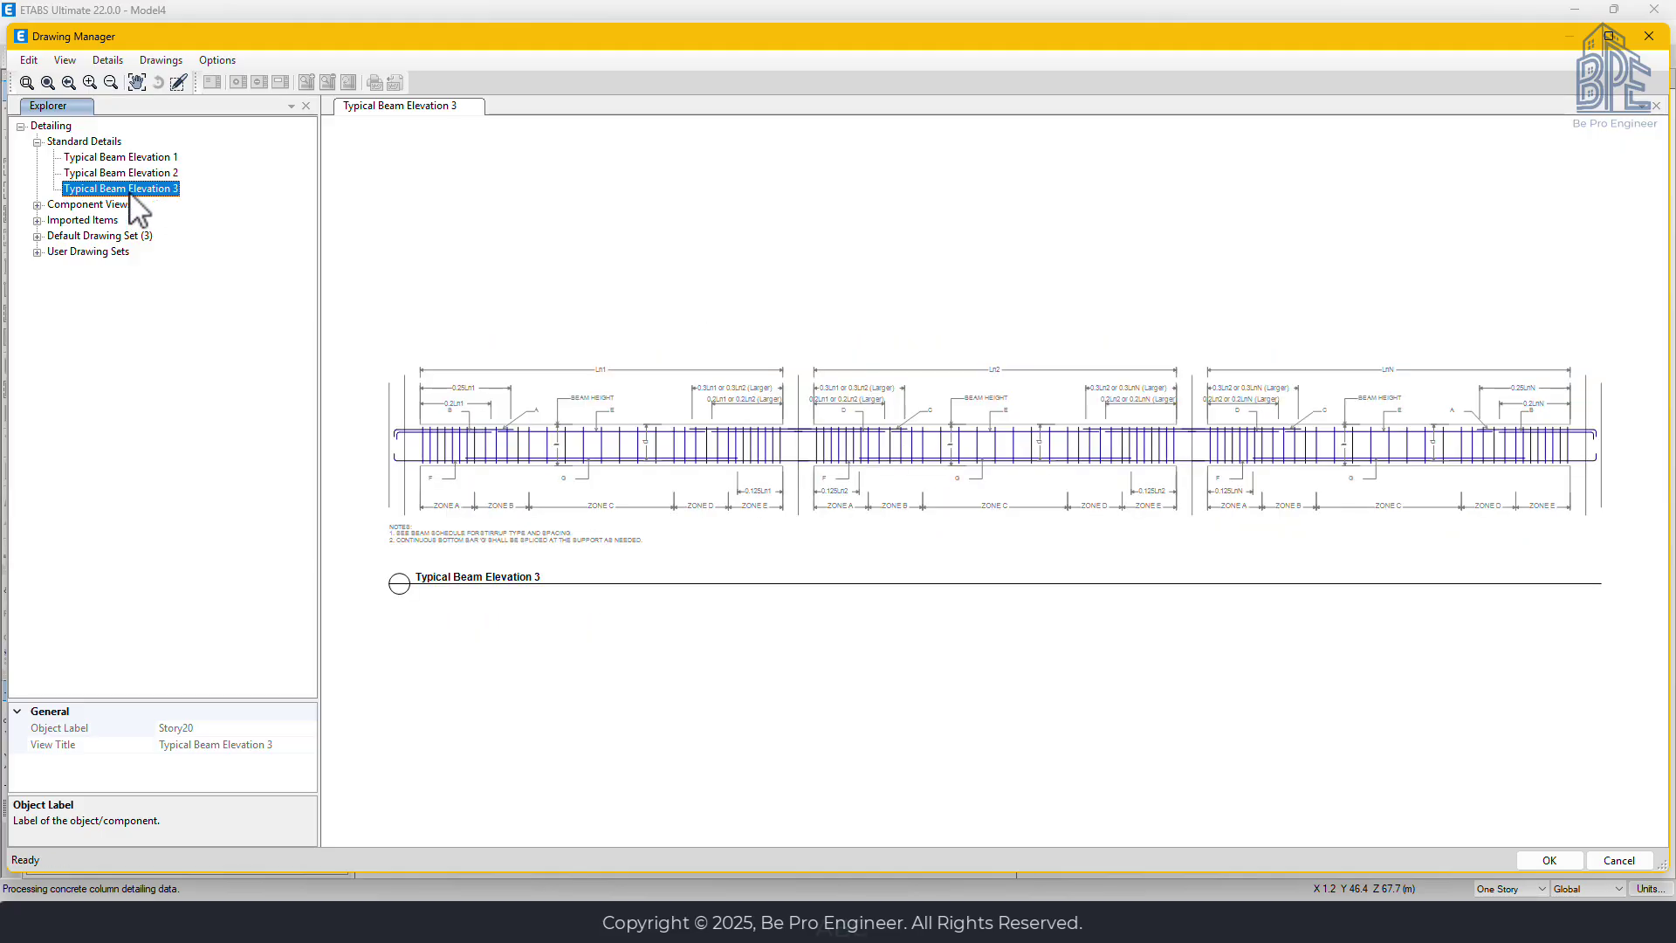
# Expand Concrete Beams > Story19 > Individual Beam Views > CB-01 and show its elevation without bars.
pyautogui.click(38, 205)
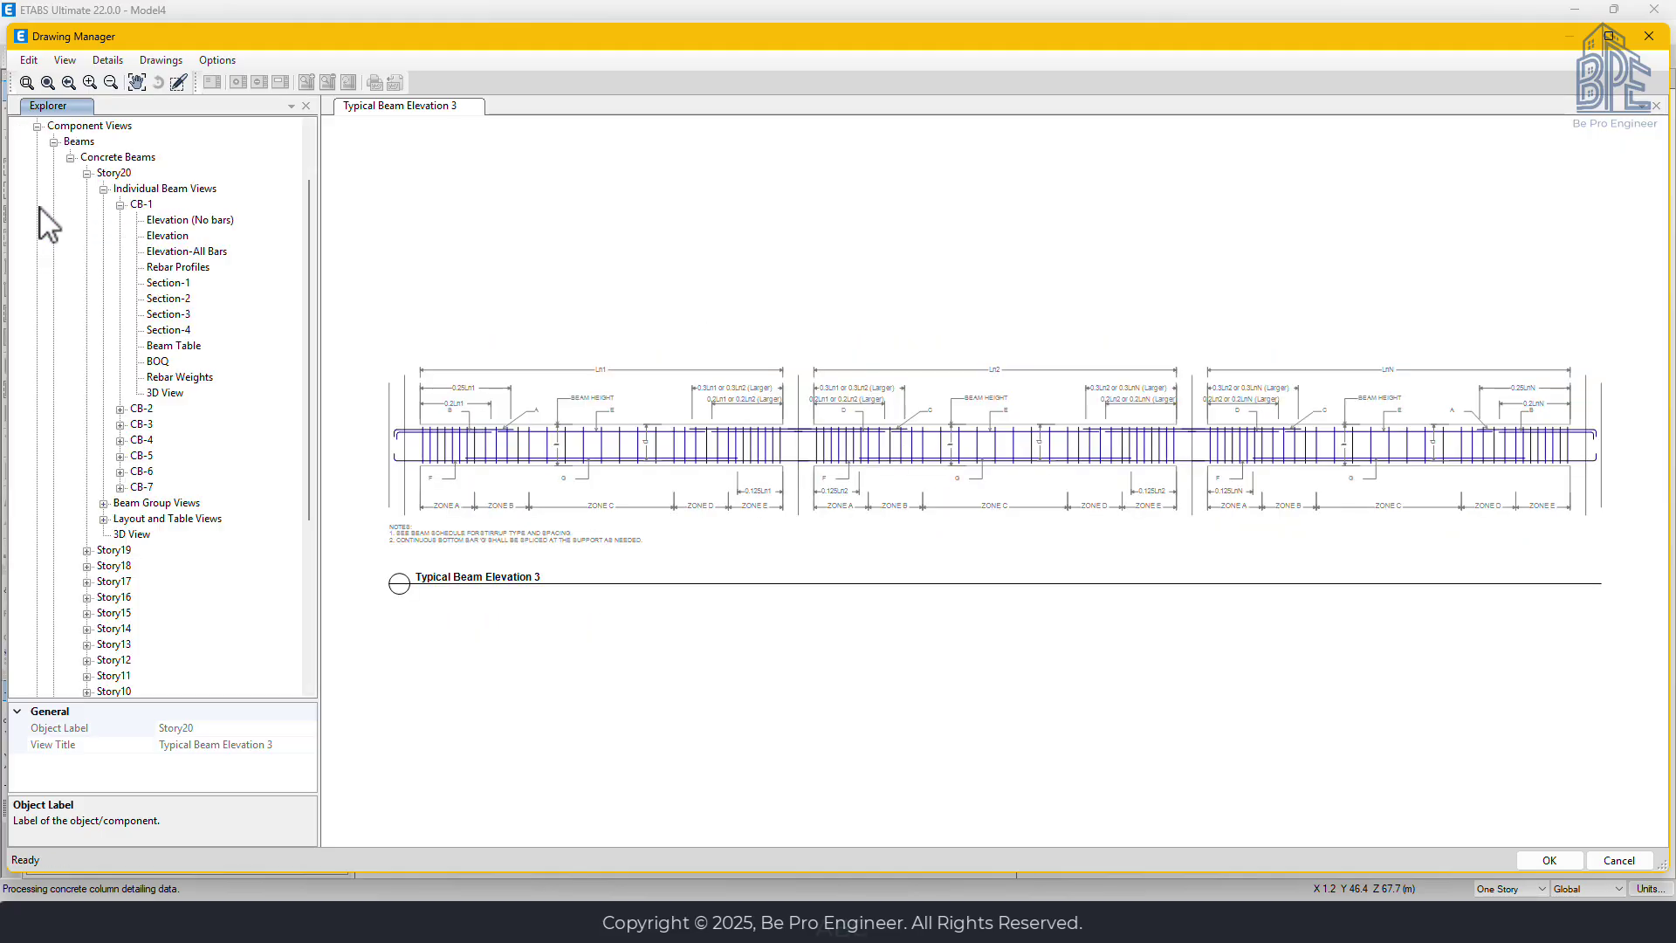
pyautogui.click(53, 142)
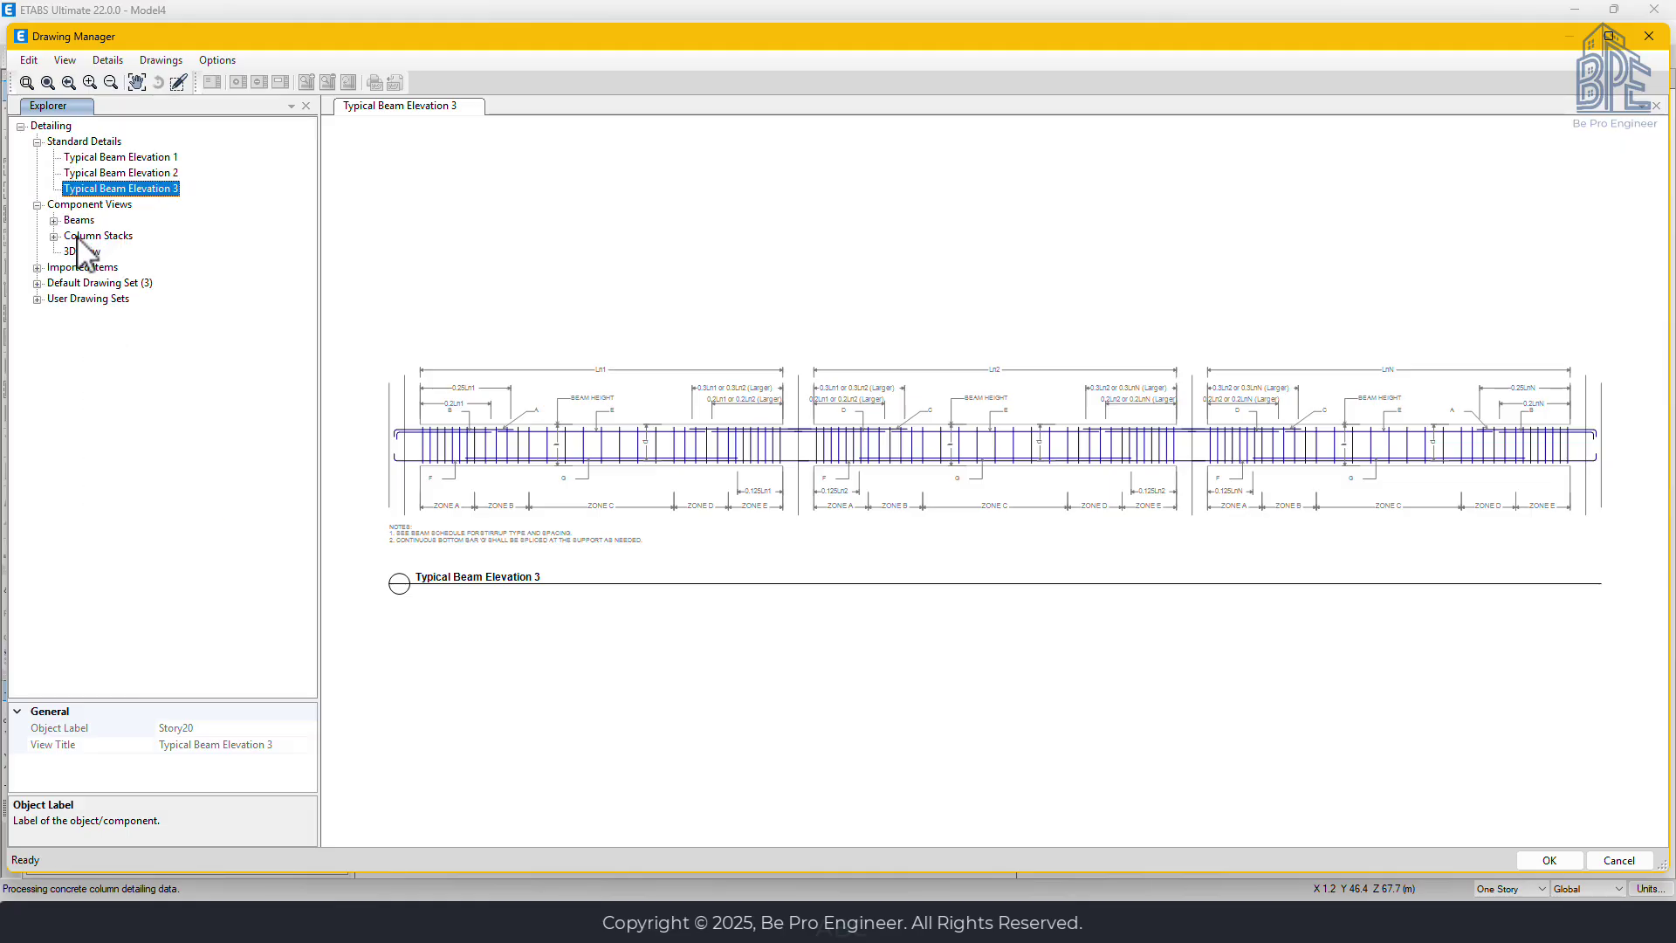
pyautogui.click(54, 220)
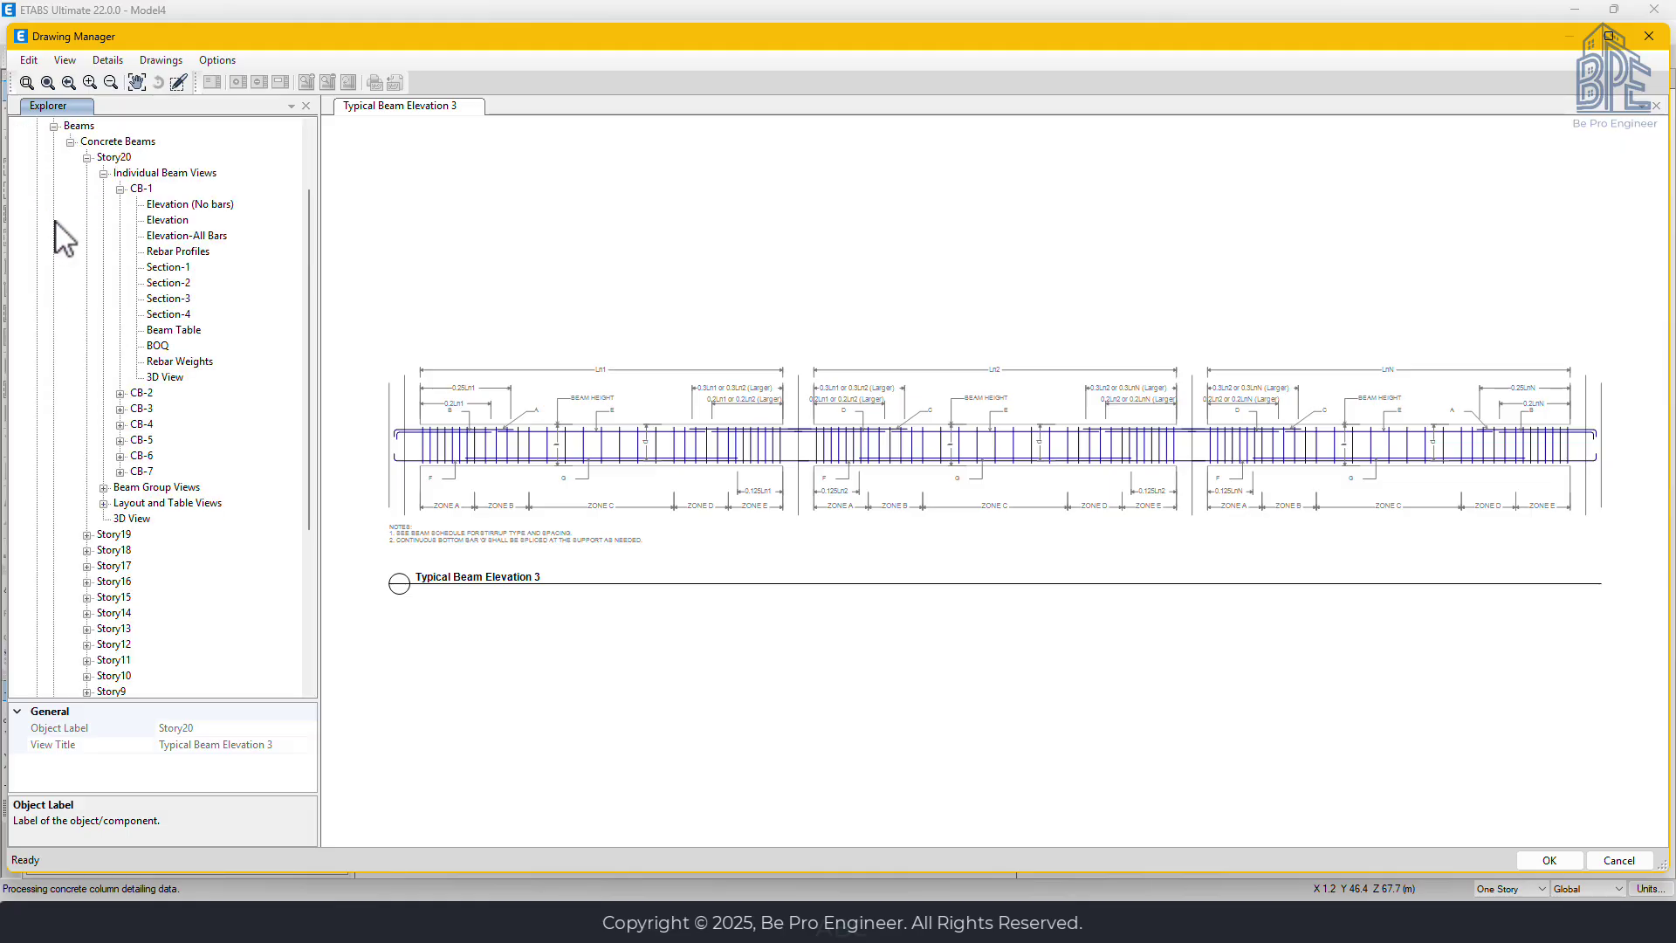
pyautogui.click(87, 157)
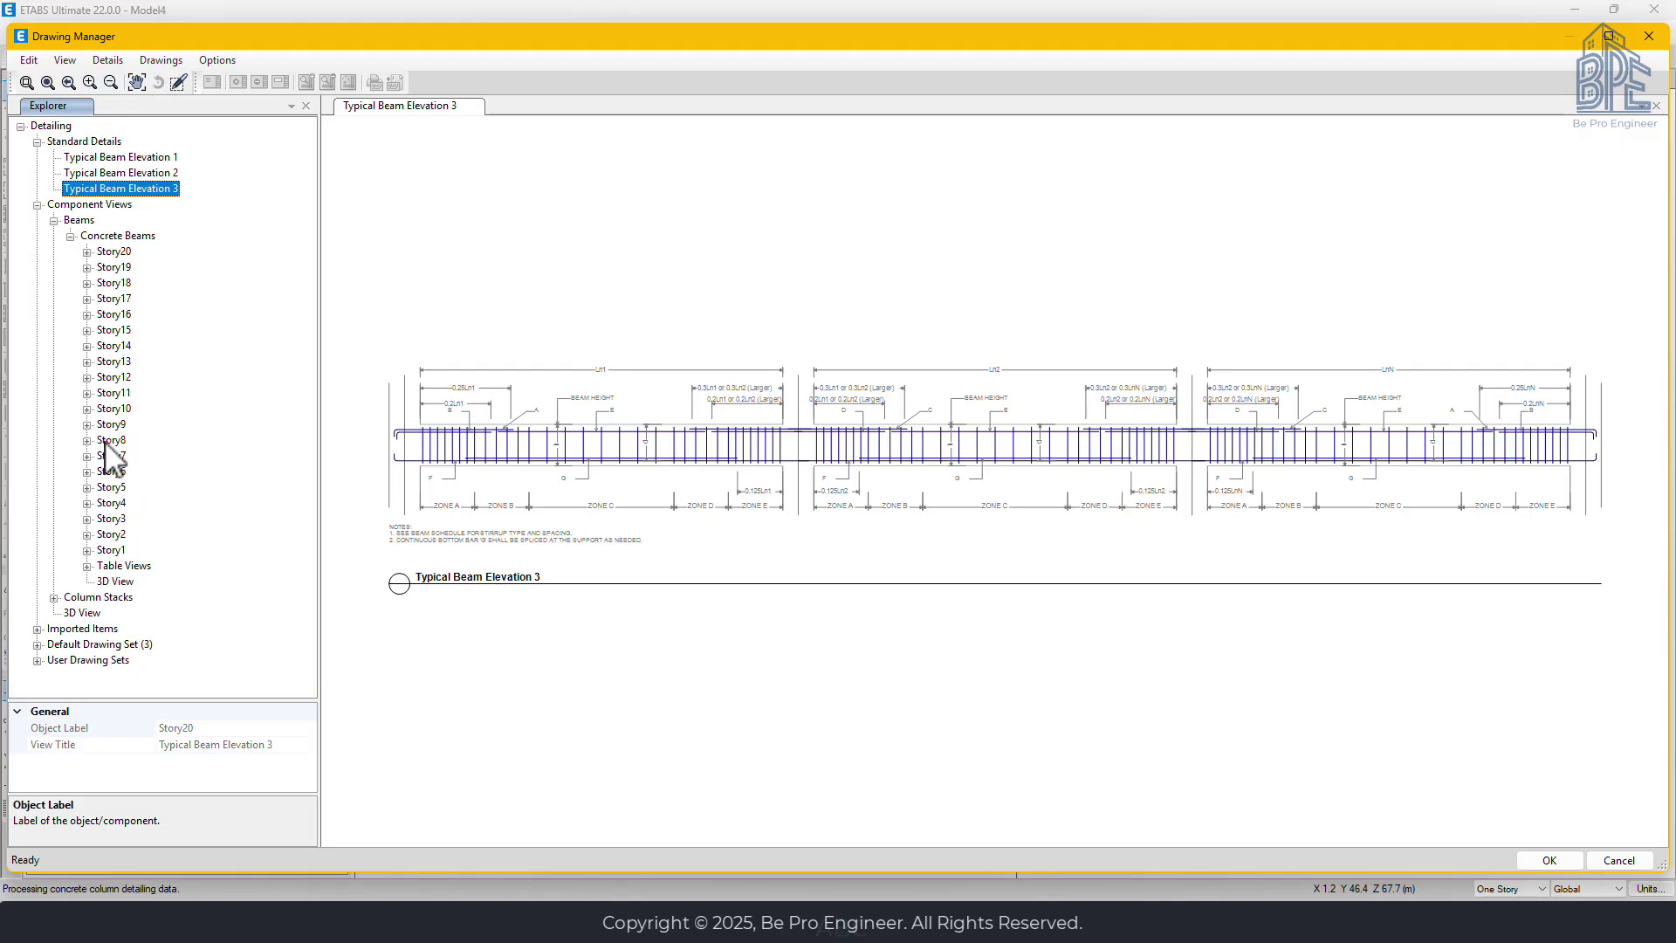
pyautogui.click(87, 268)
pyautogui.click(145, 284)
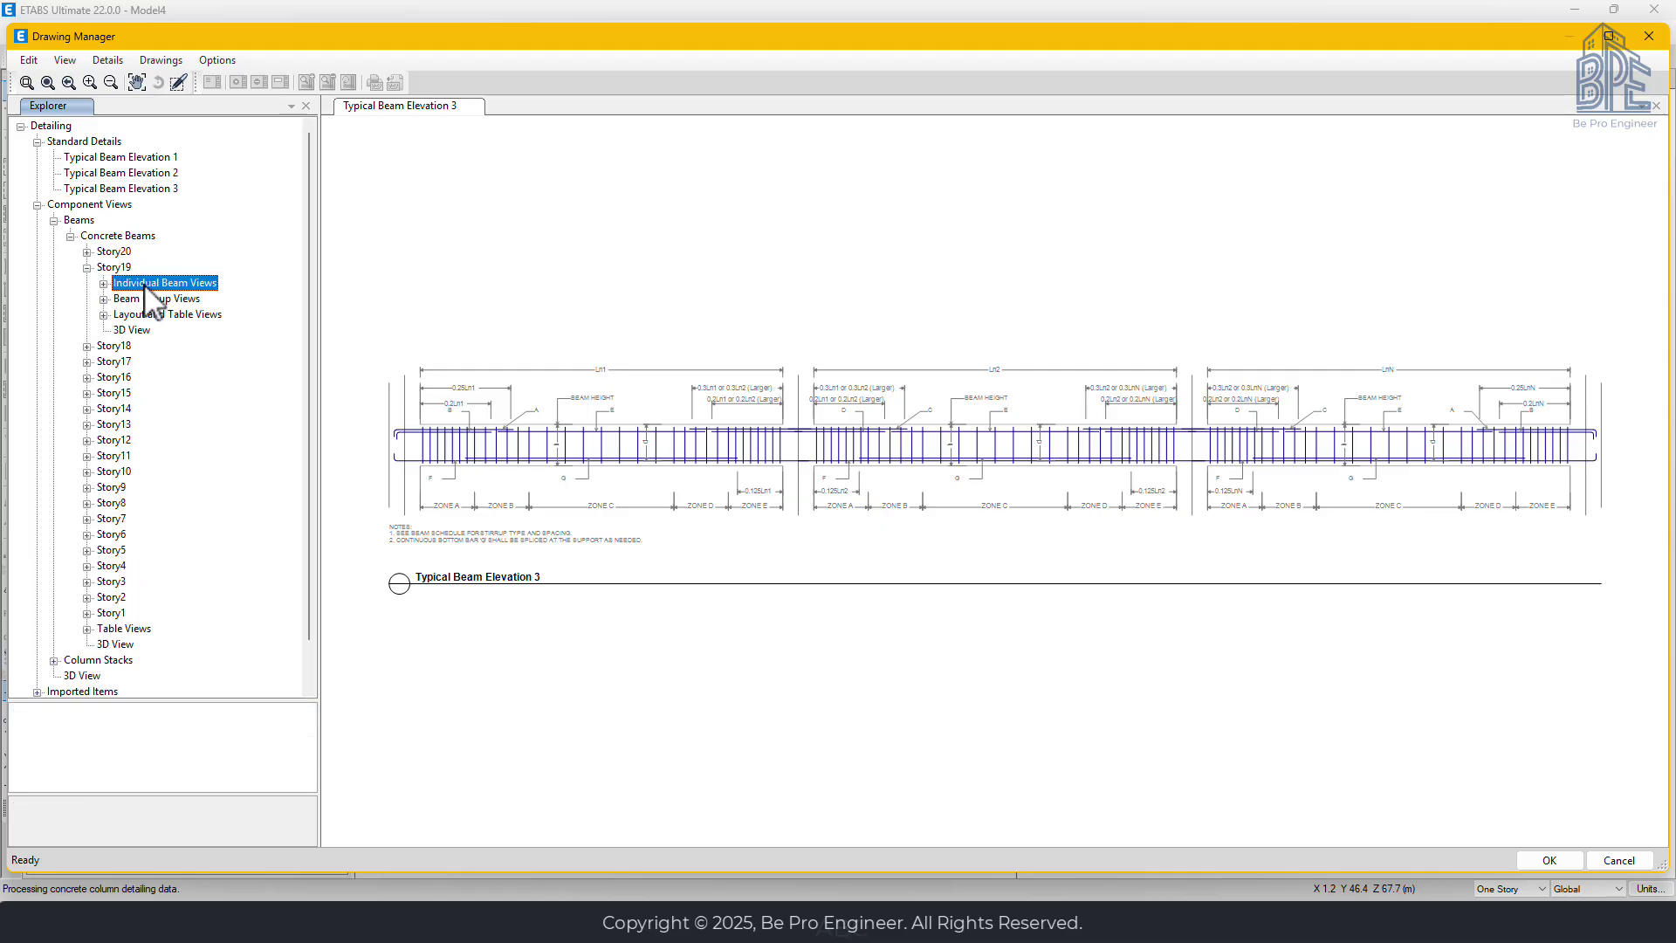
pyautogui.click(103, 284)
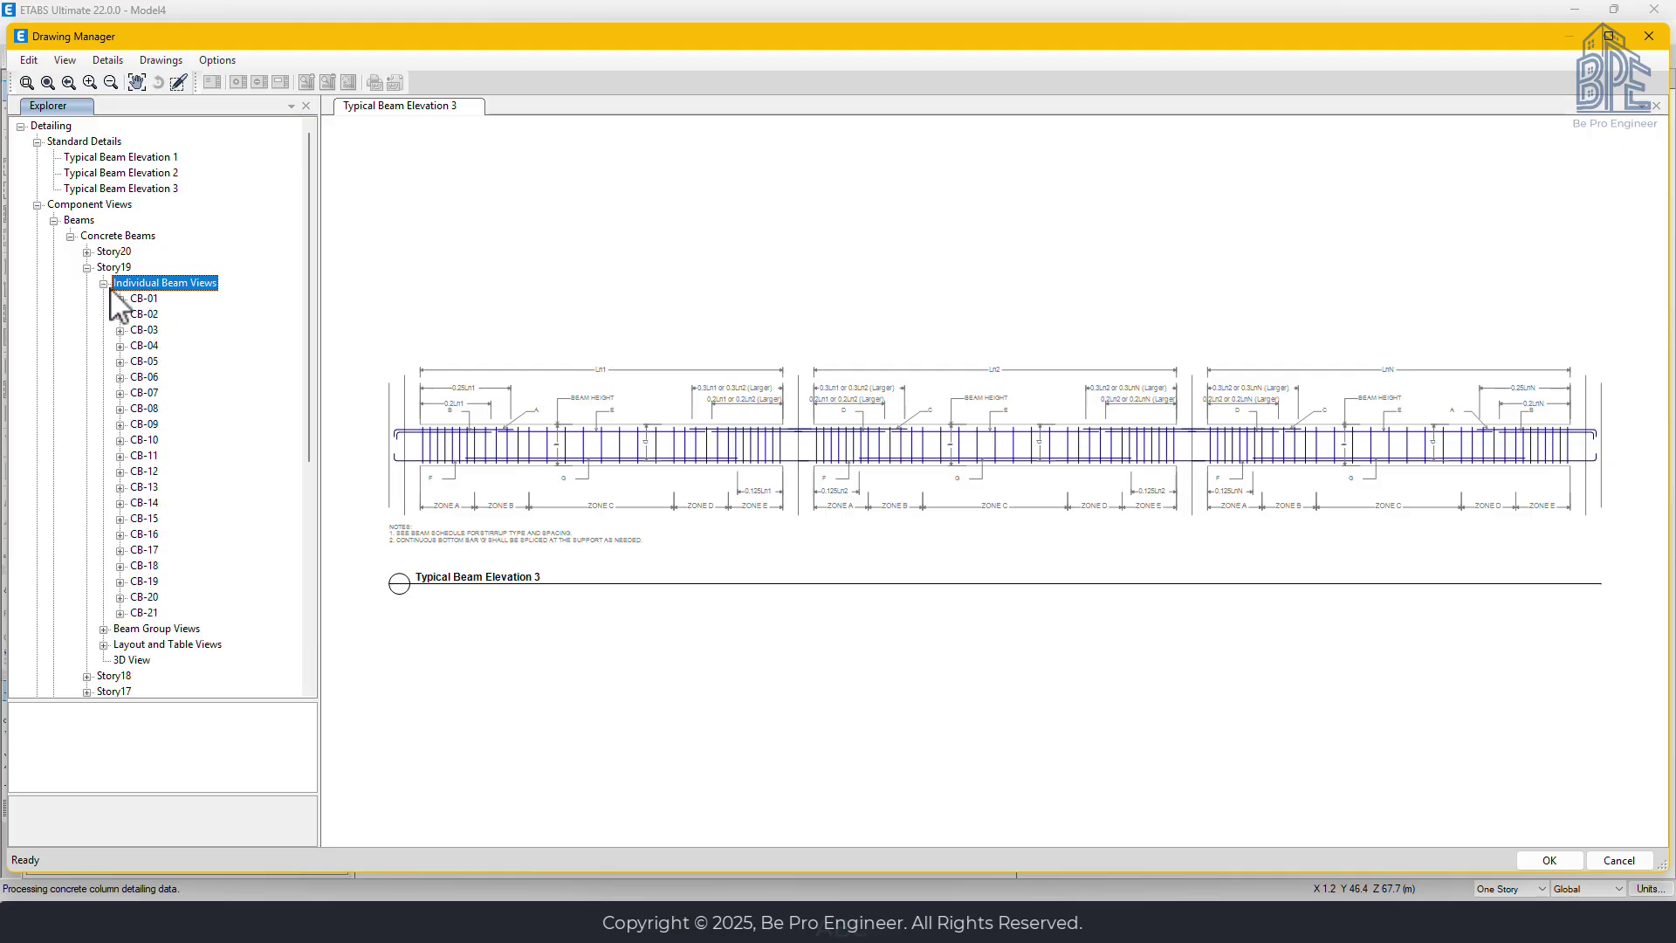
pyautogui.click(144, 299)
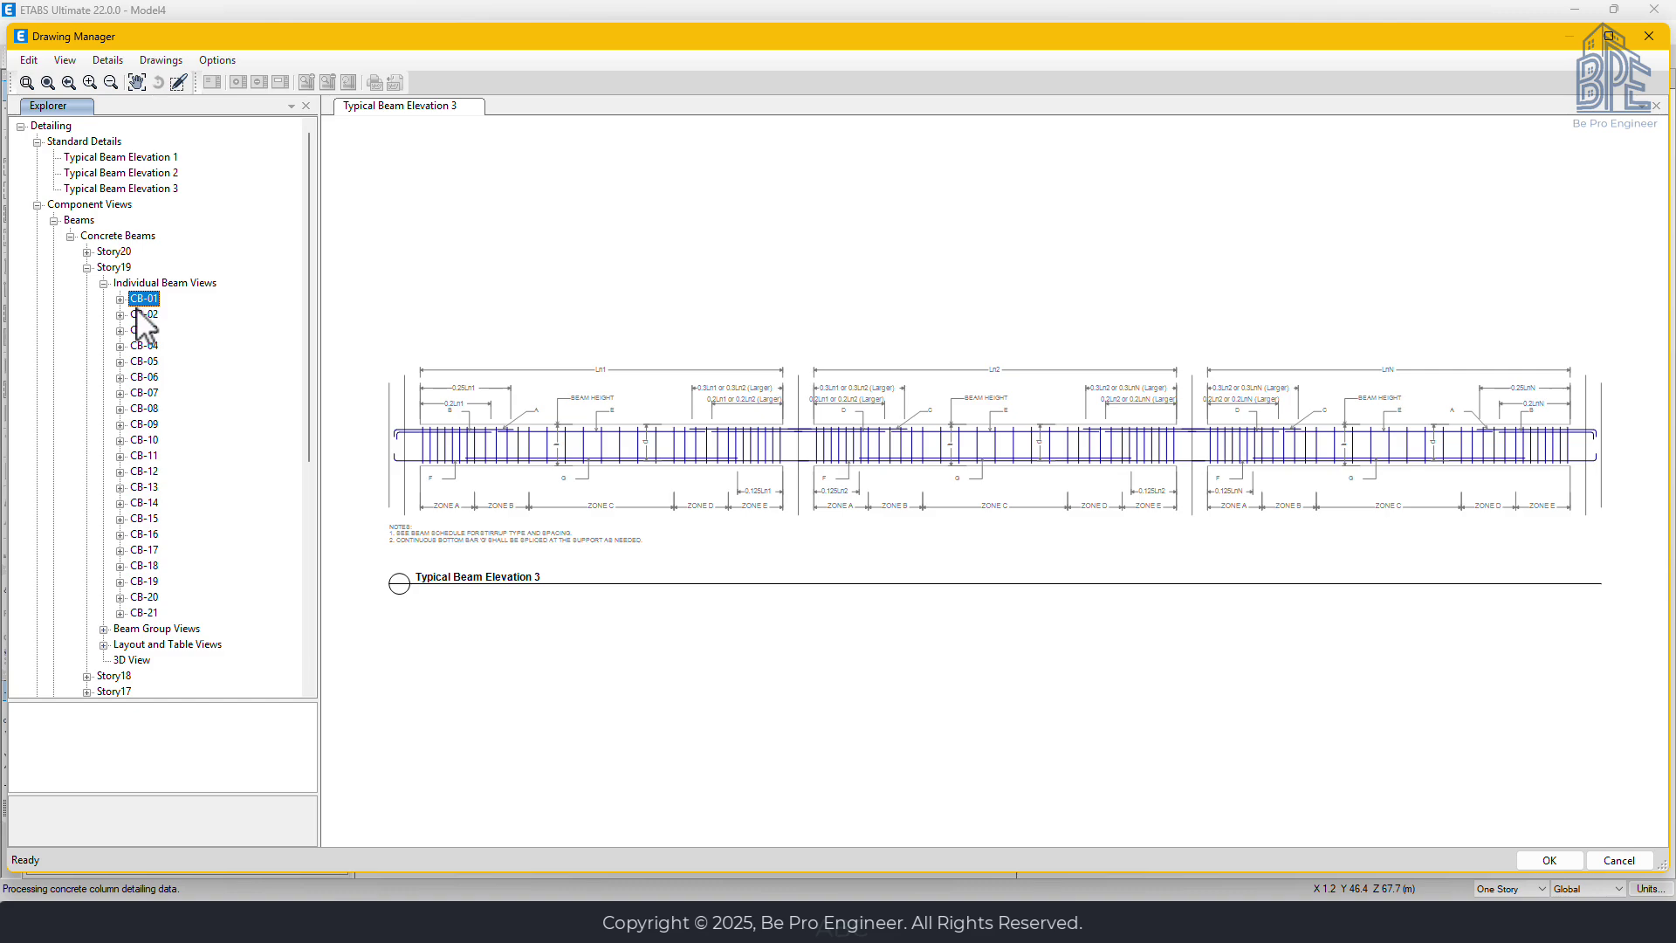
pyautogui.click(121, 299)
pyautogui.click(172, 316)
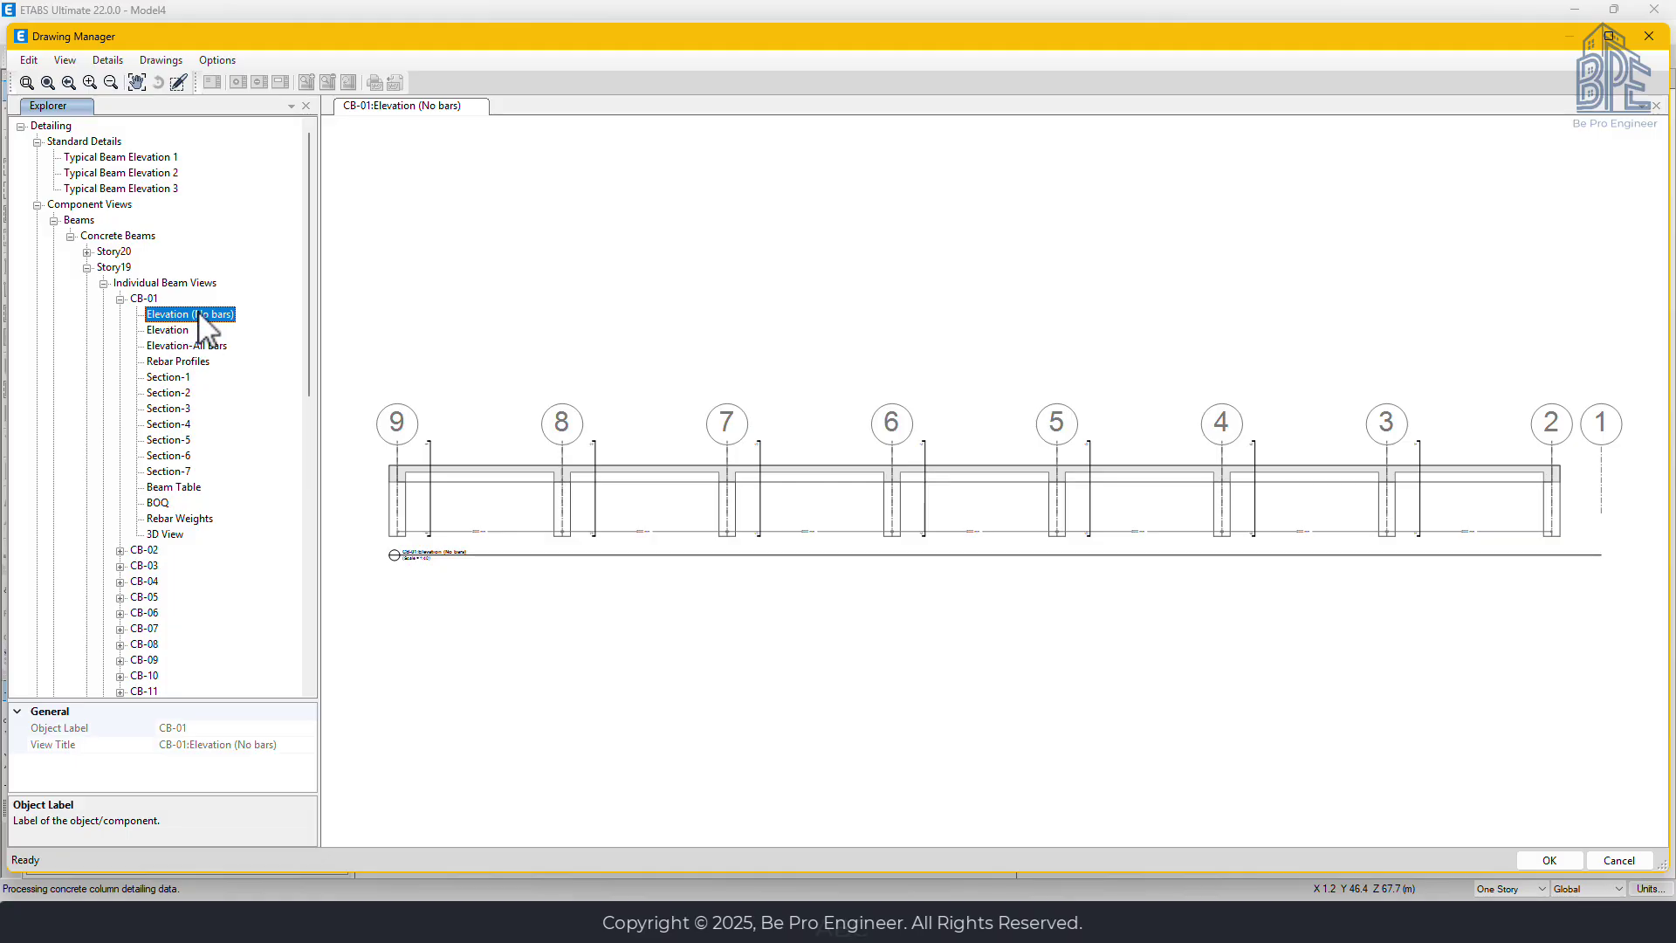
# View CB-01's elevation with rebars, elevation with all bars, and rebar profiles.
pyautogui.click(177, 331)
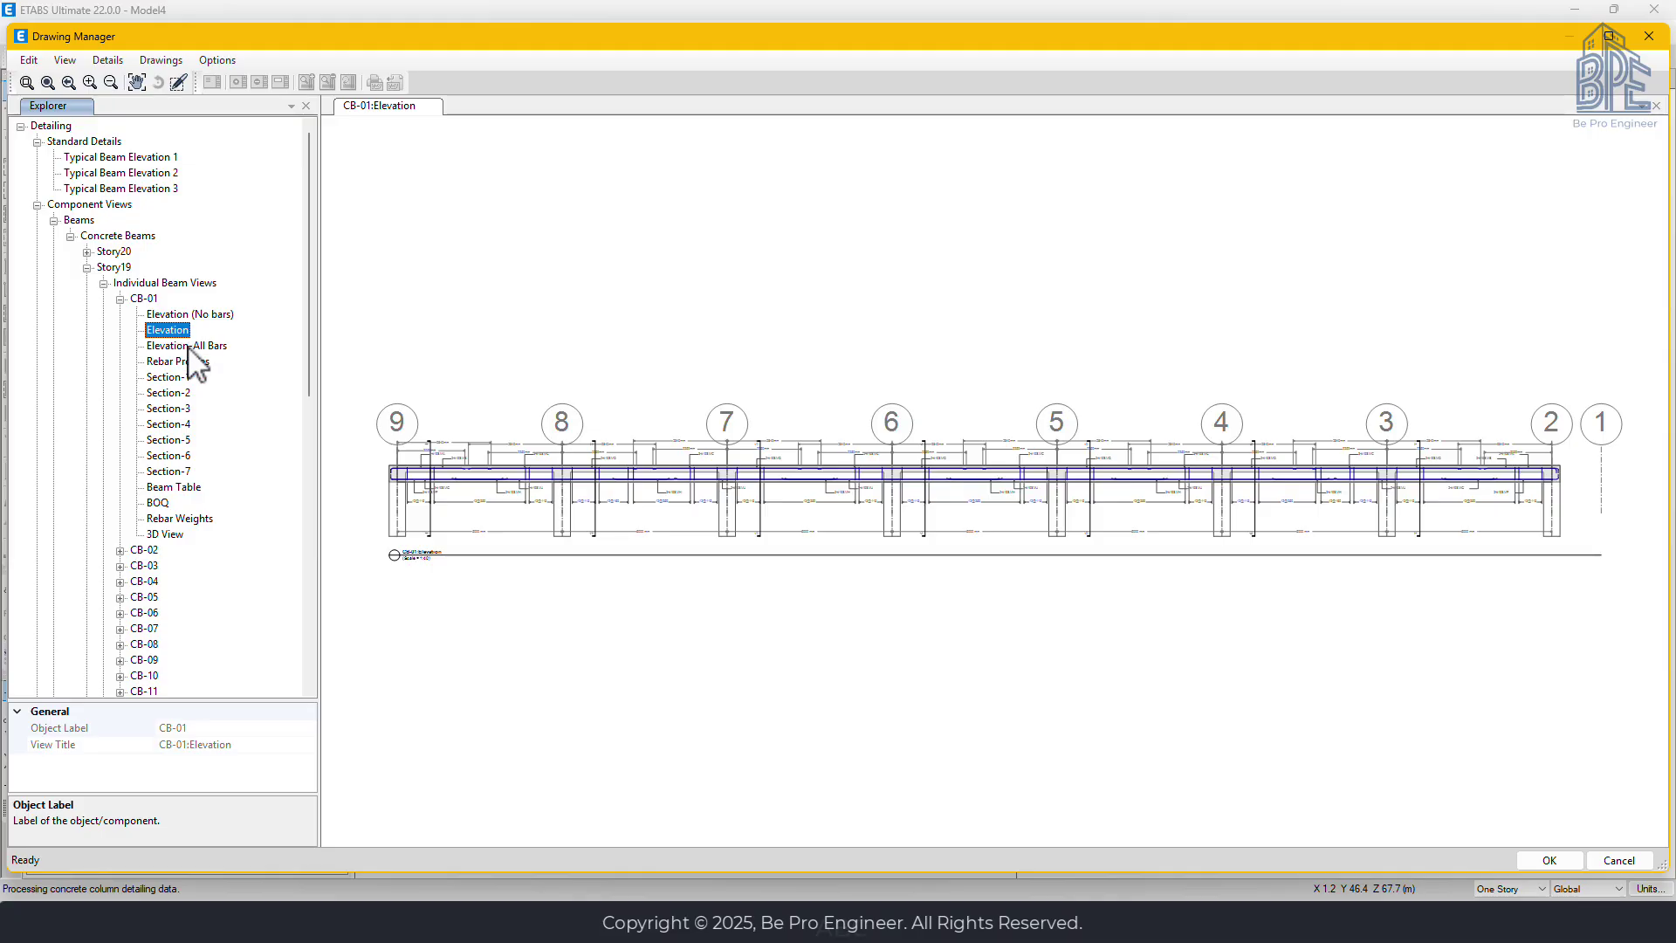
pyautogui.click(187, 347)
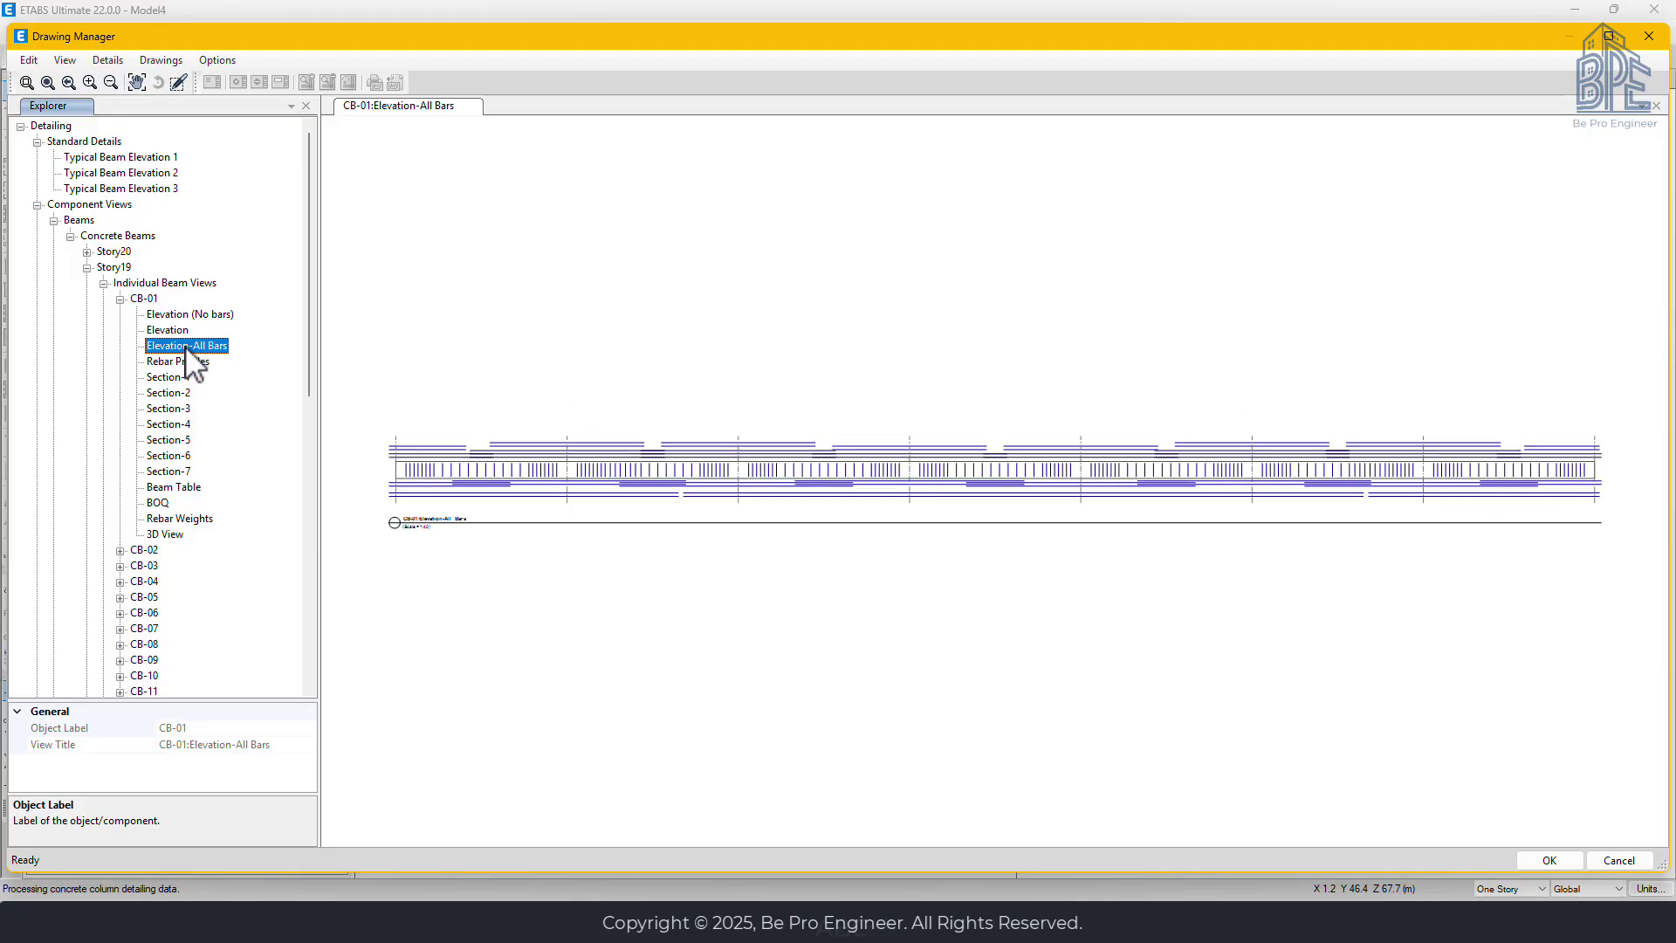
pyautogui.click(178, 365)
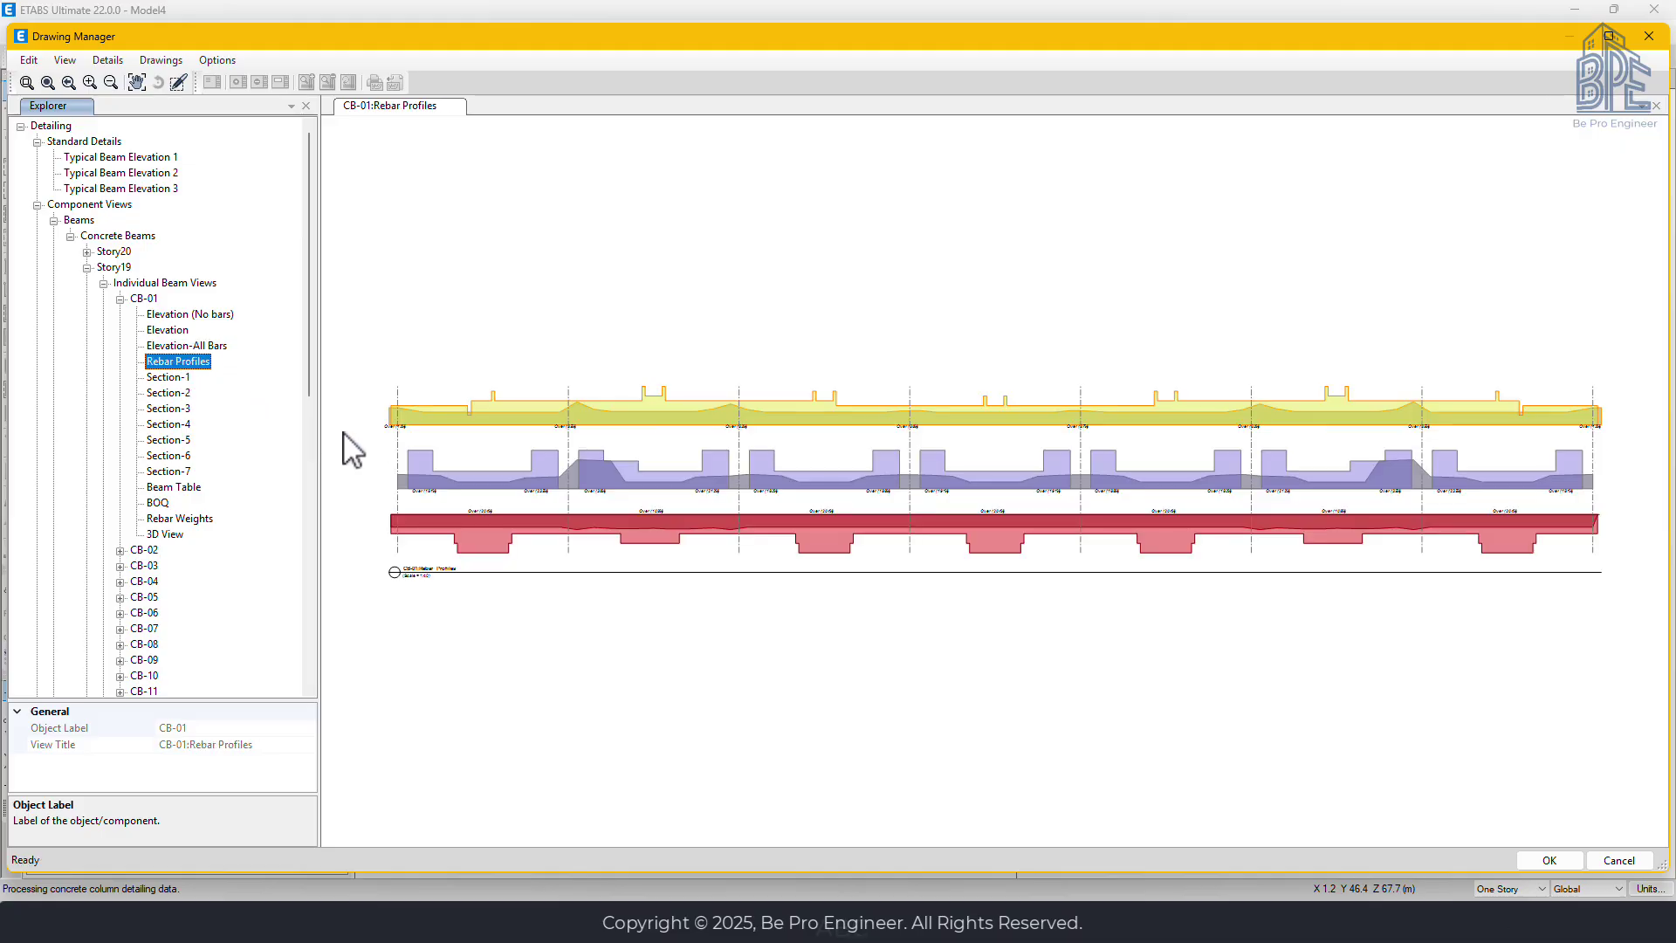
pyautogui.scroll(5, 714, 548)
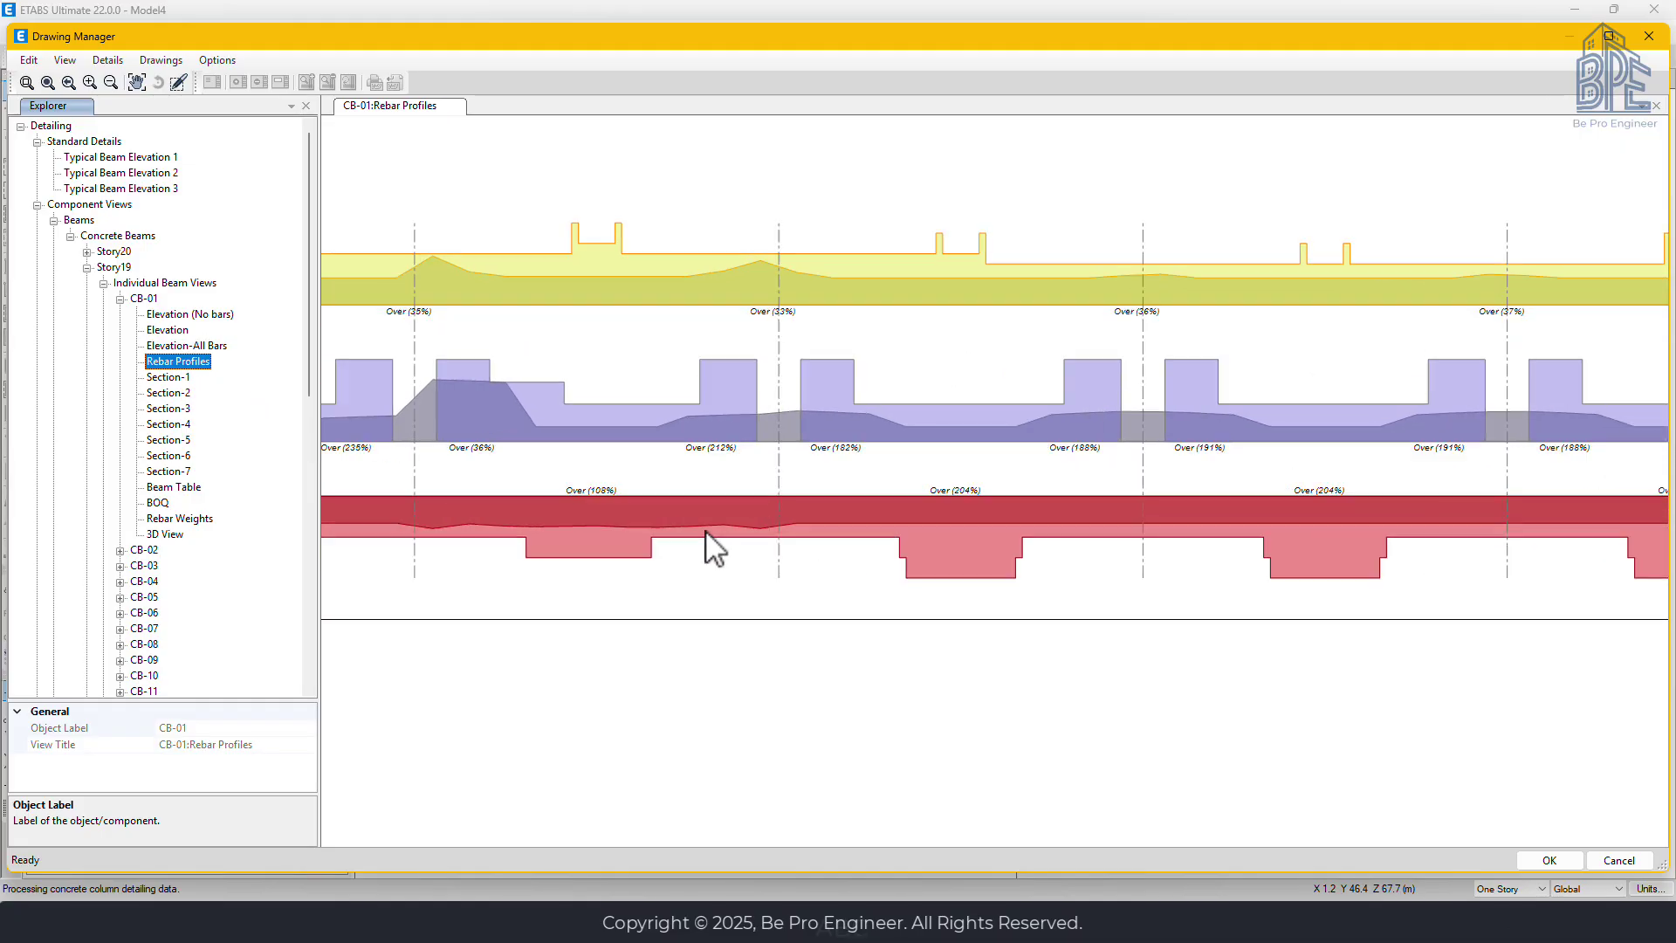
pyautogui.scroll(-5, 714, 548)
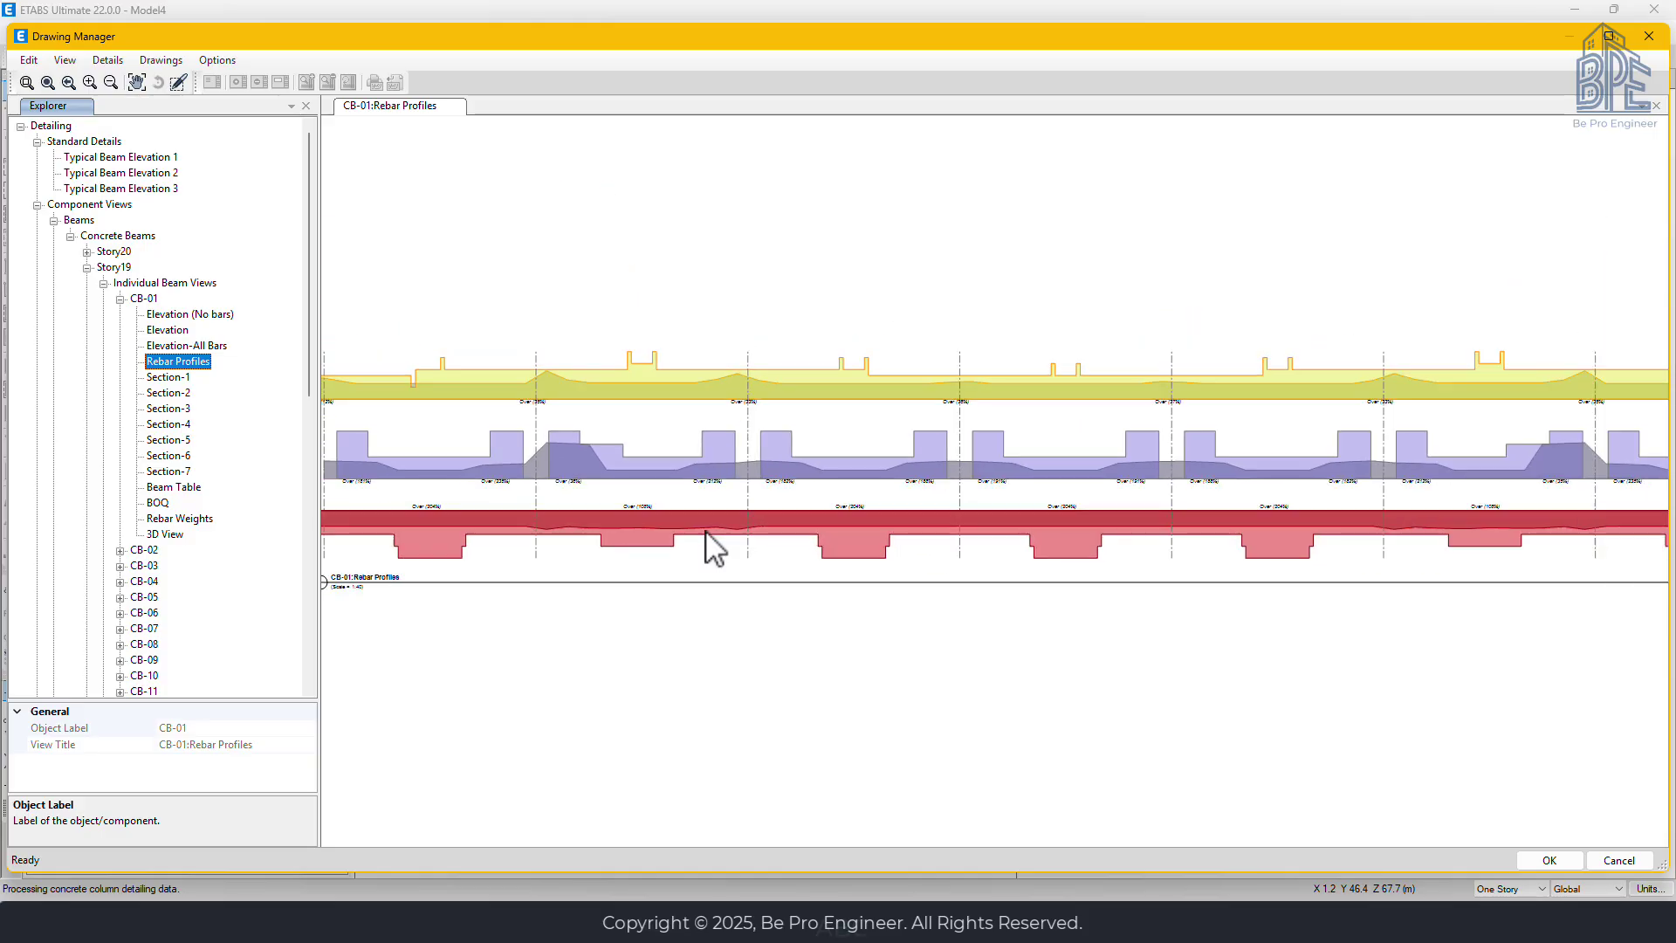
# View CB-01's Section-1, Section-3 and Section-7 cross-sections and its rebar table.
pyautogui.click(162, 378)
pyautogui.click(166, 408)
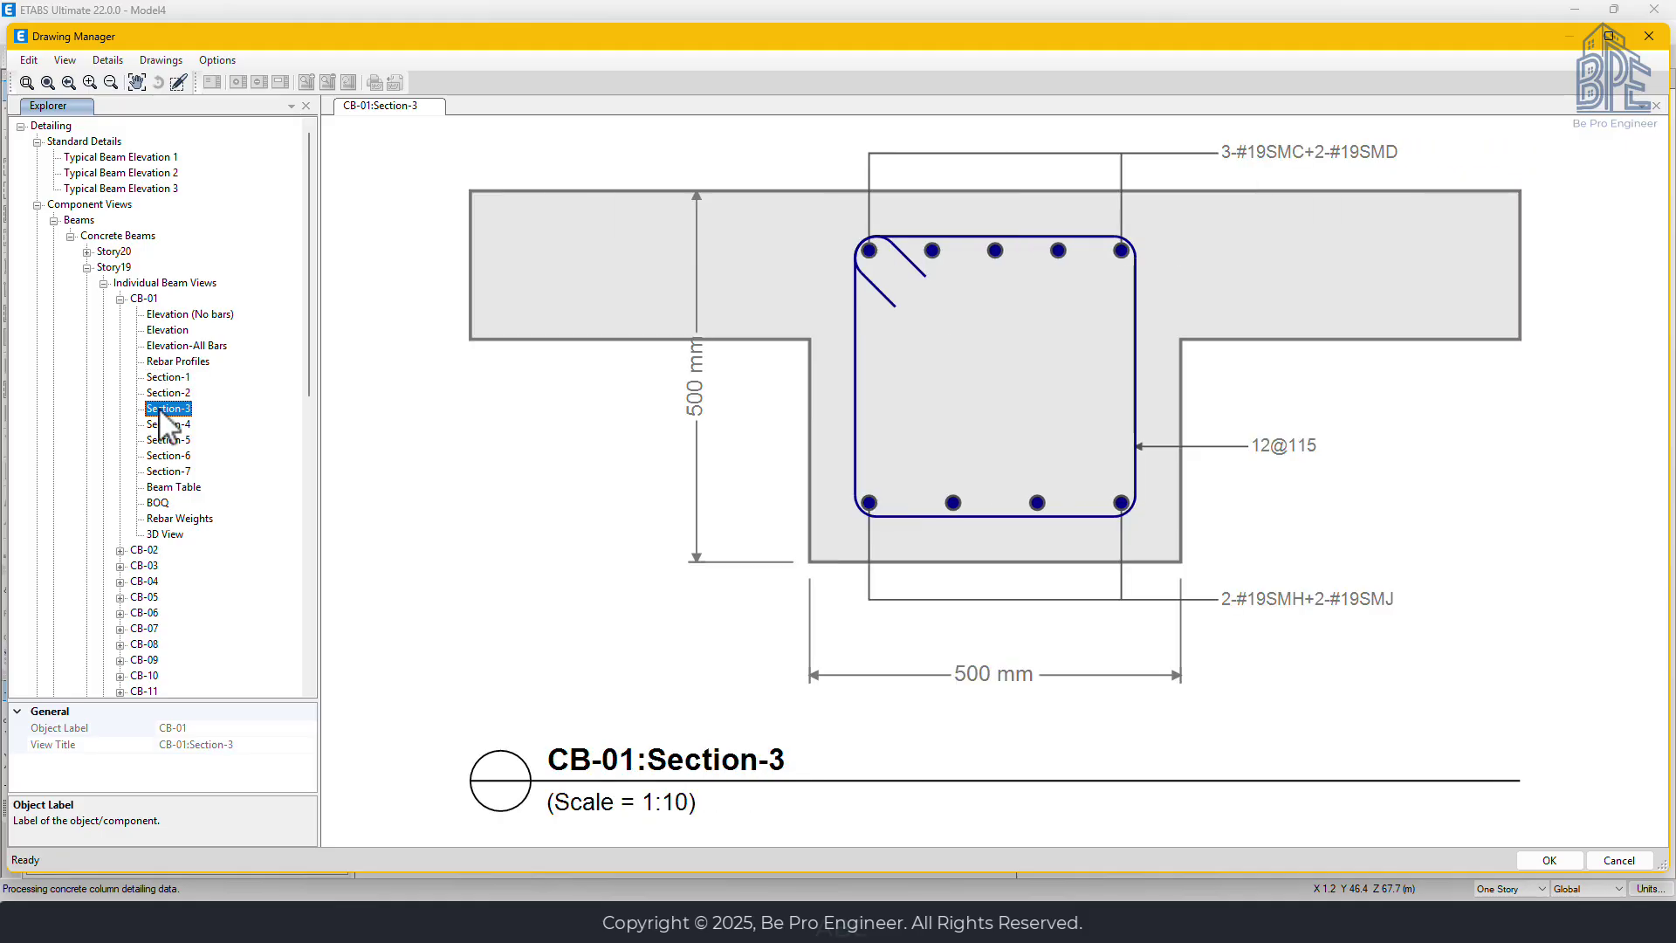
pyautogui.click(166, 471)
pyautogui.click(170, 487)
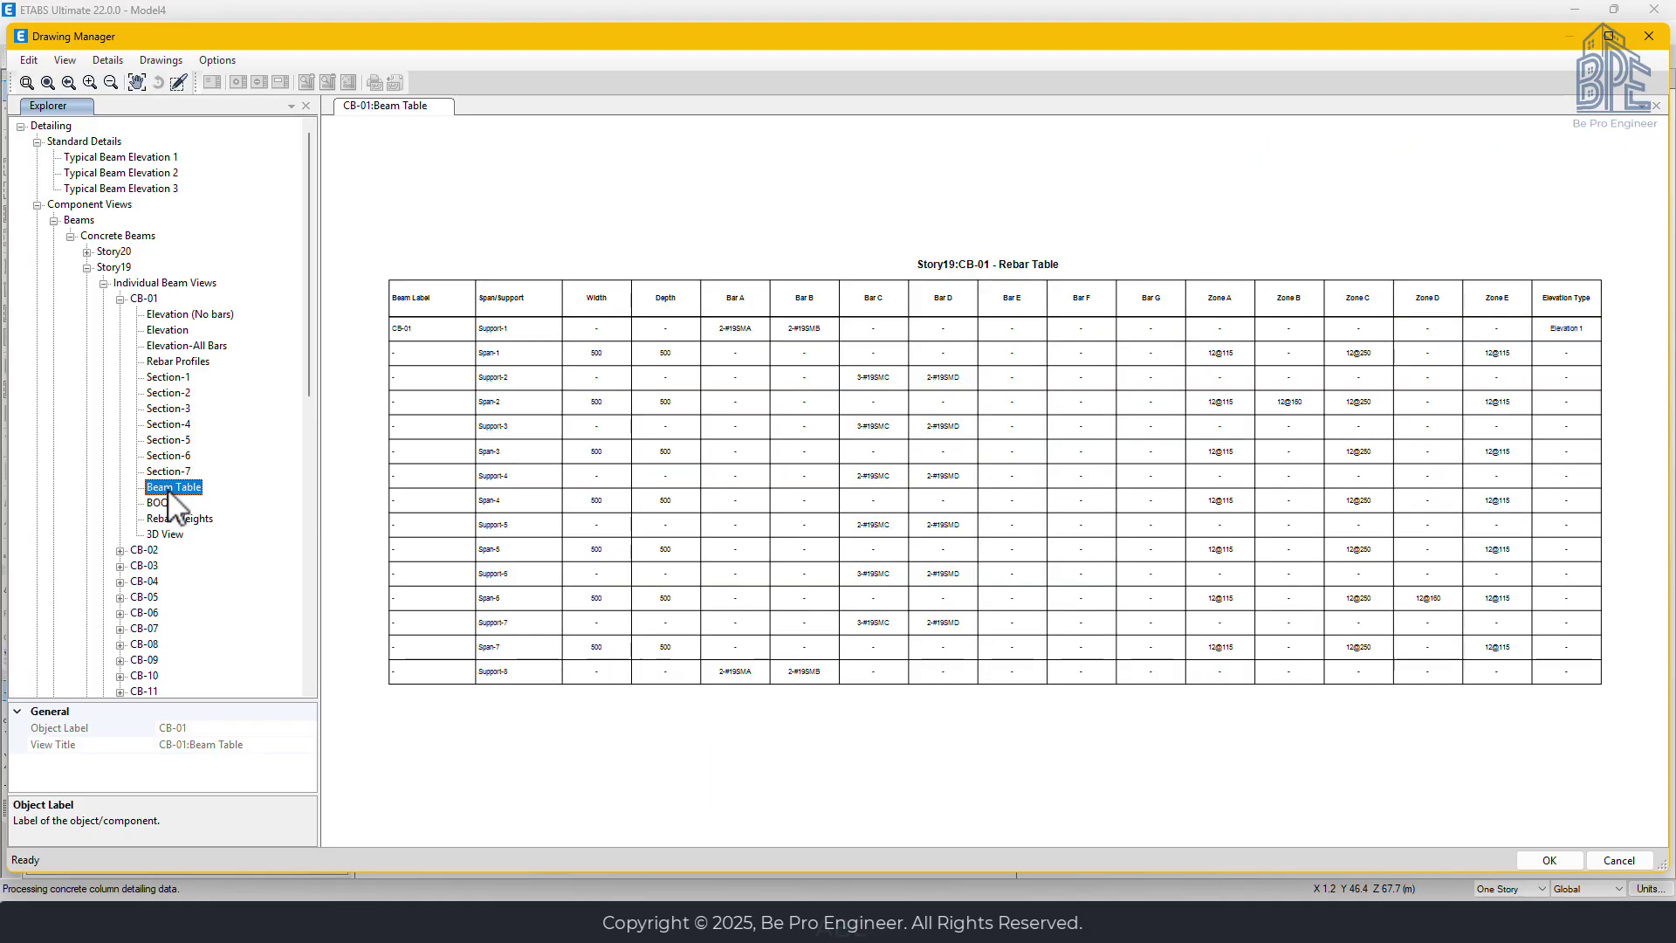
pyautogui.scroll(1, 436, 375)
pyautogui.scroll(2, 436, 375)
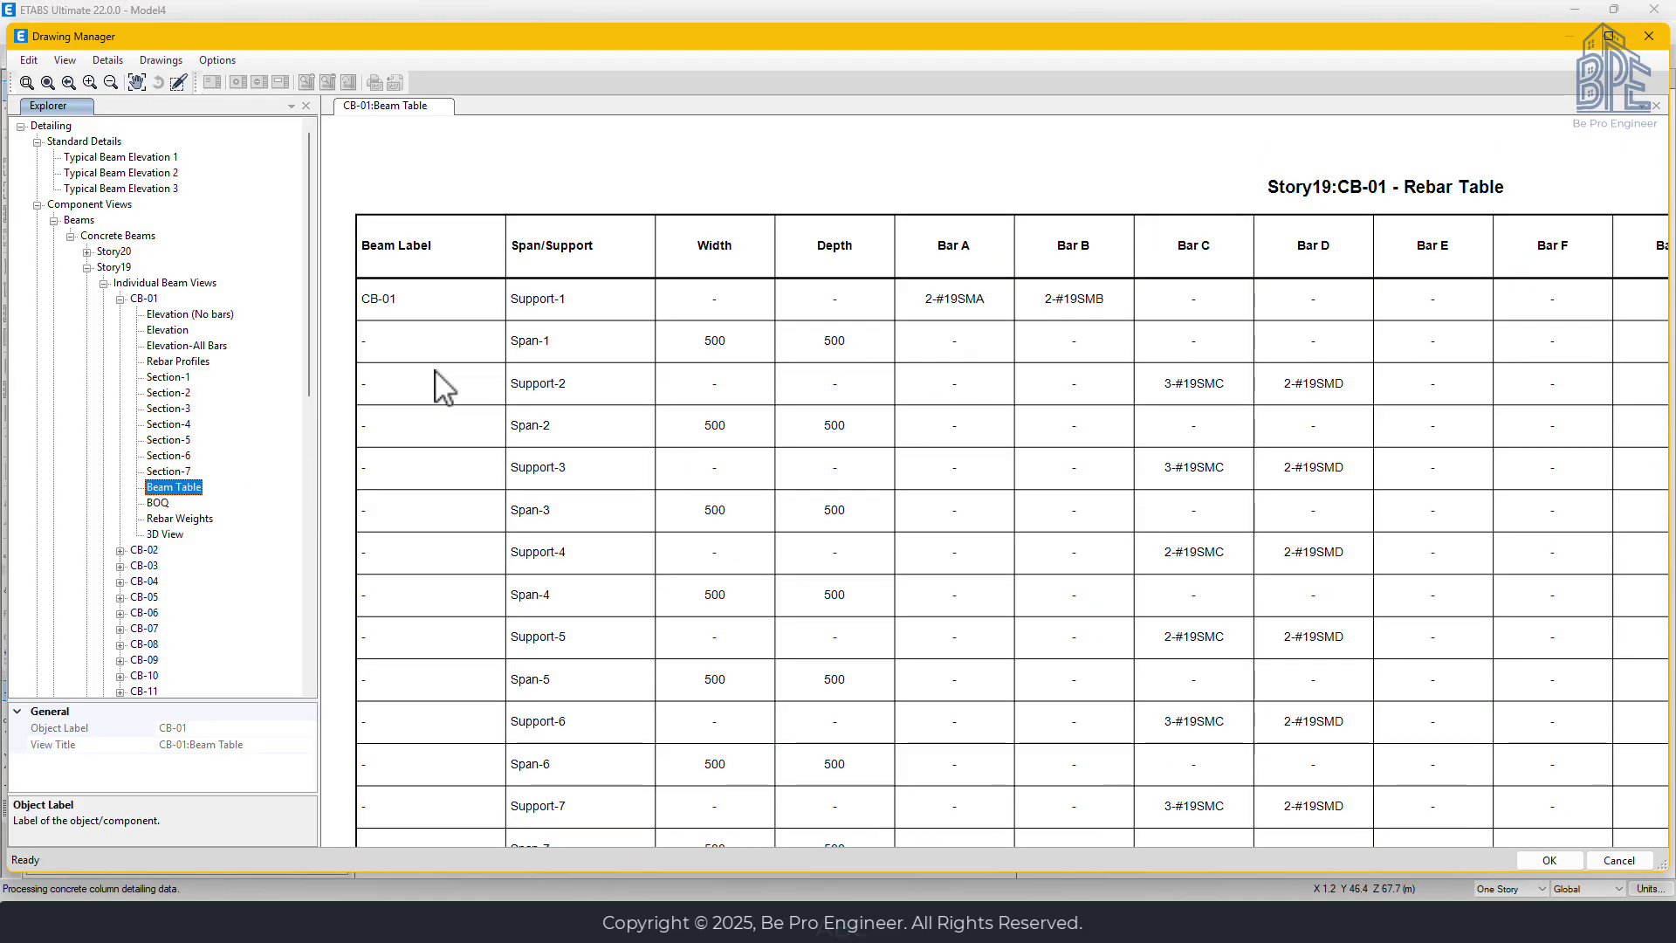
pyautogui.scroll(-1, 443, 387)
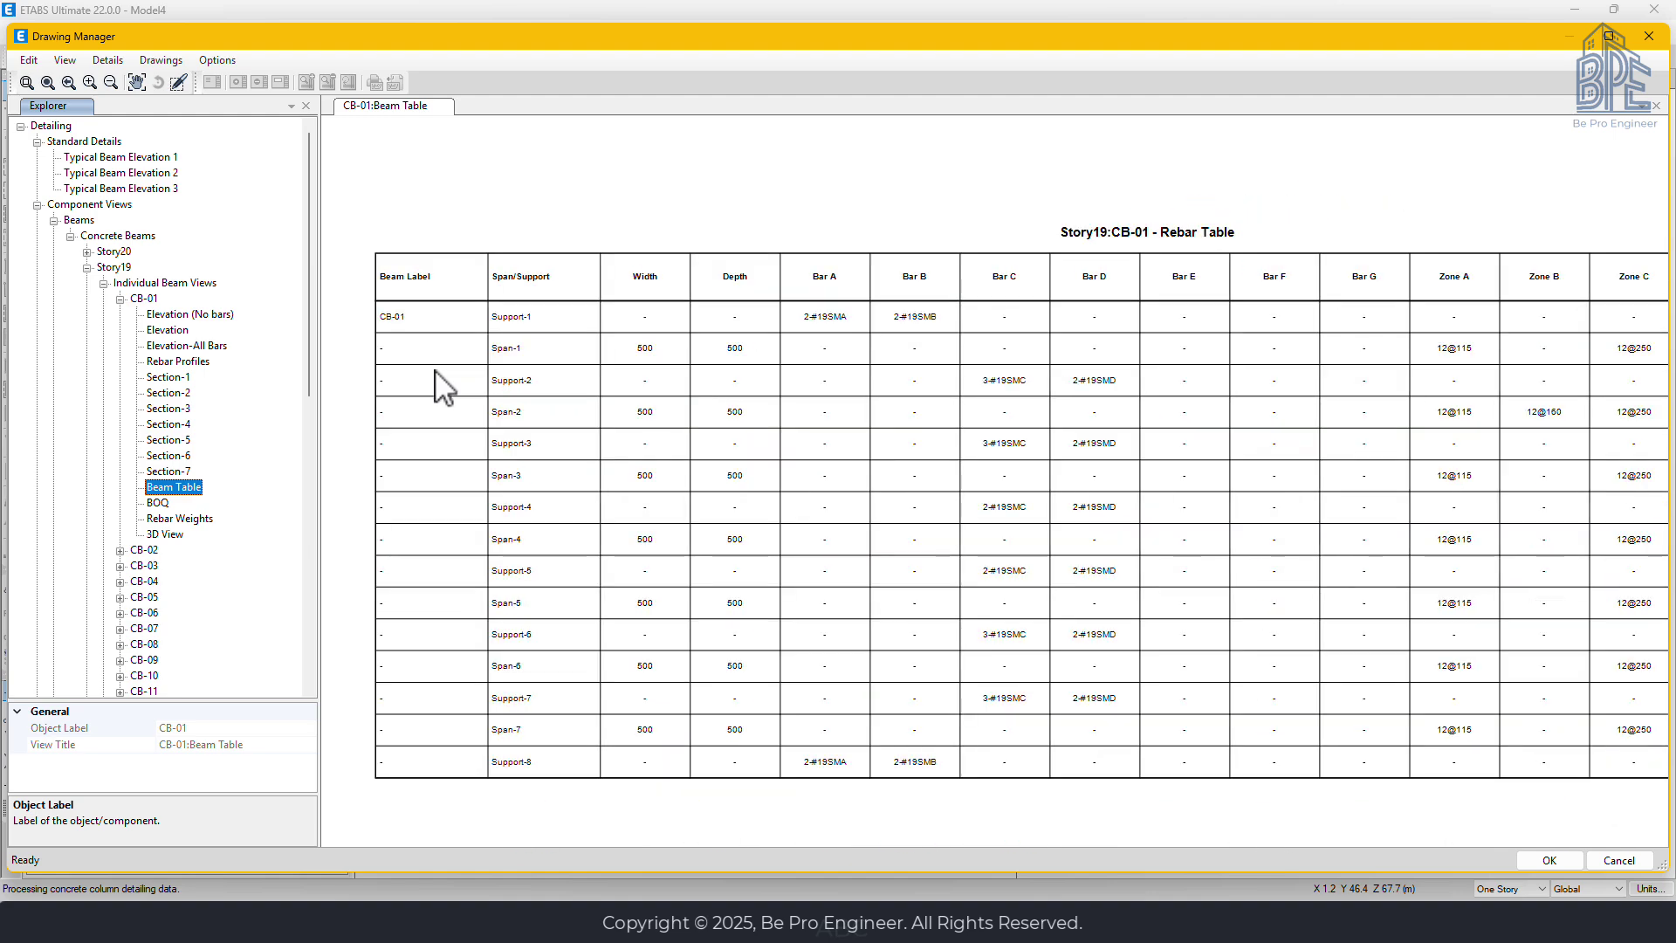
# View CB-01's bill of quantities and rebar weight summaries, ending on its 3D View.
pyautogui.click(158, 502)
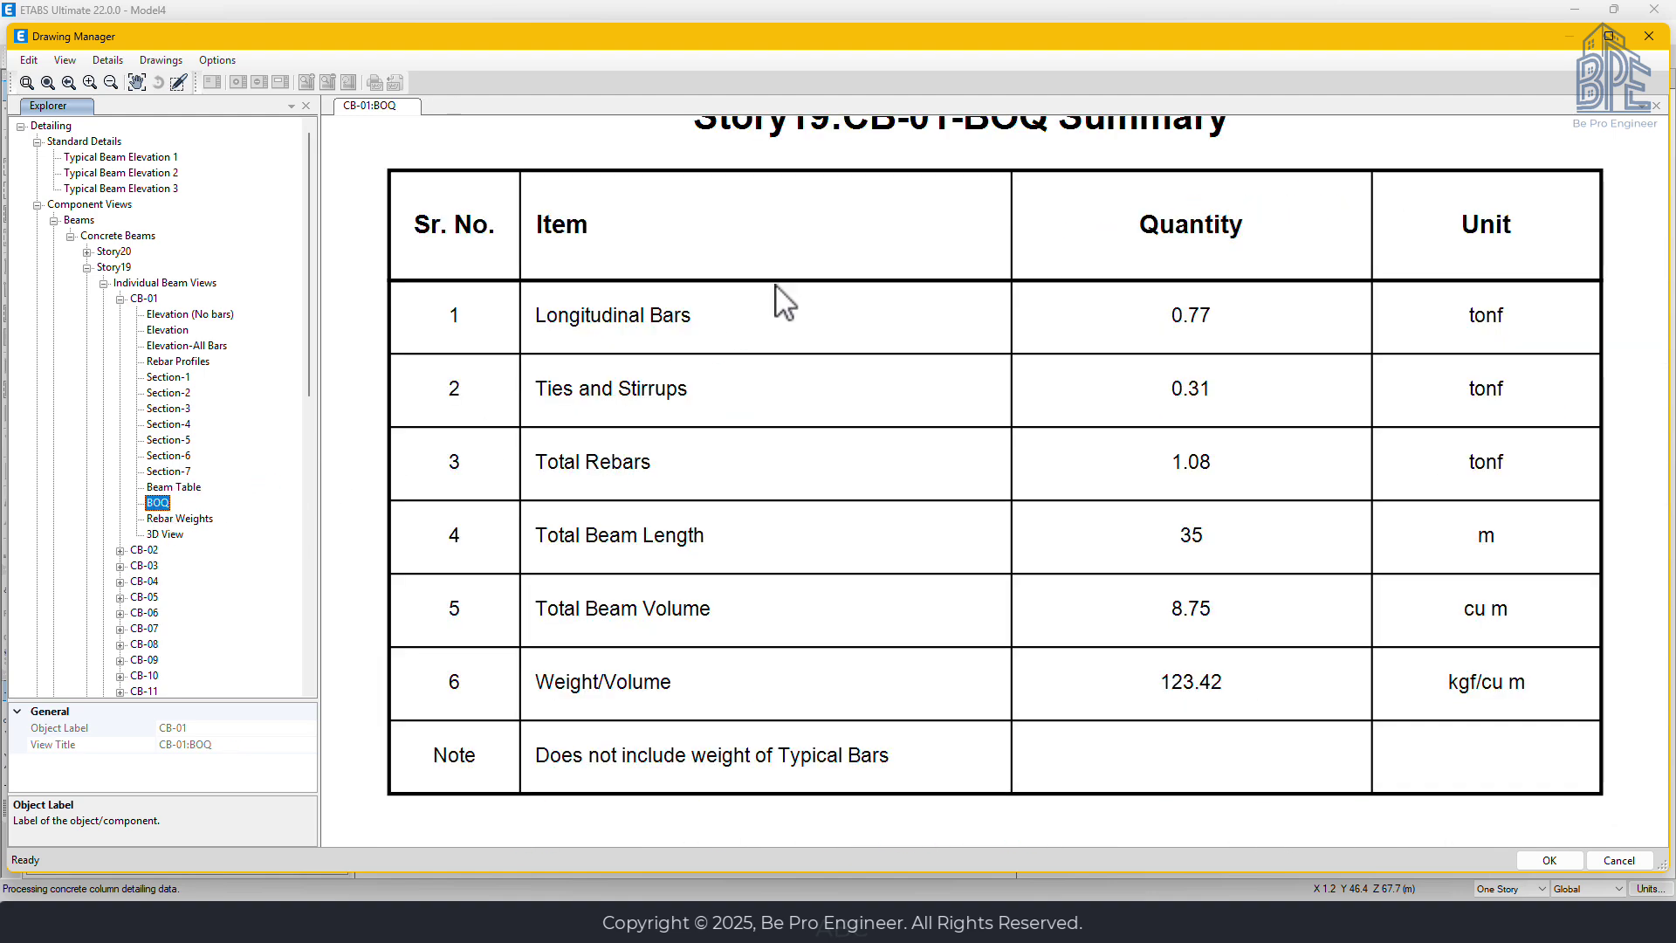
pyautogui.click(185, 519)
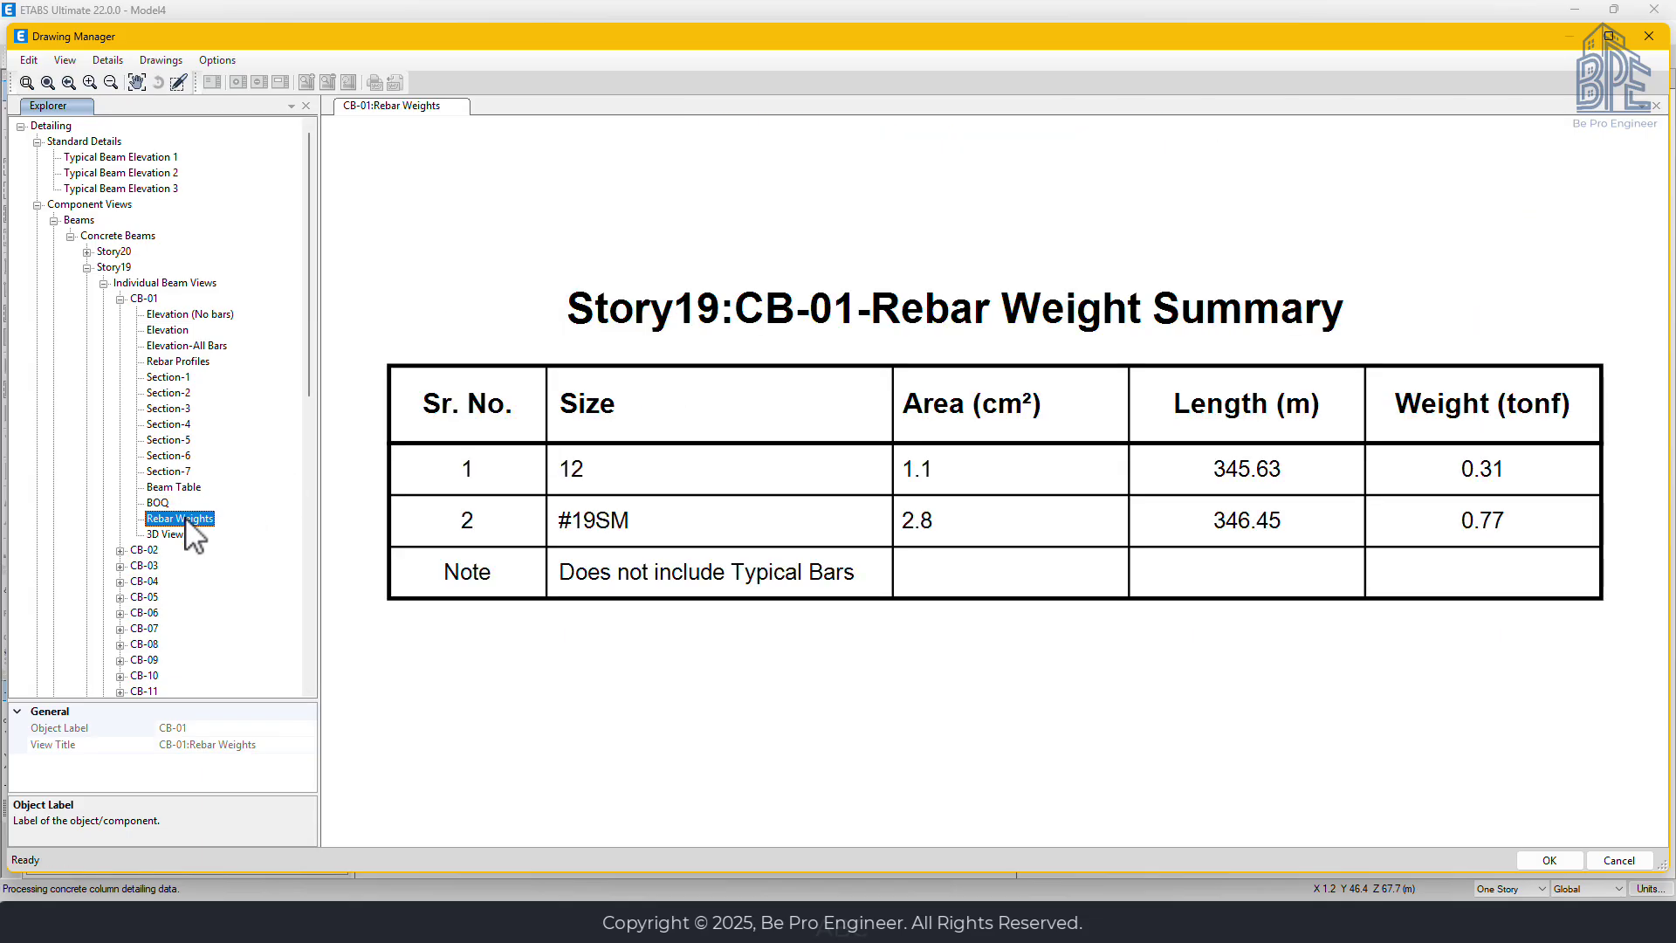
pyautogui.click(181, 535)
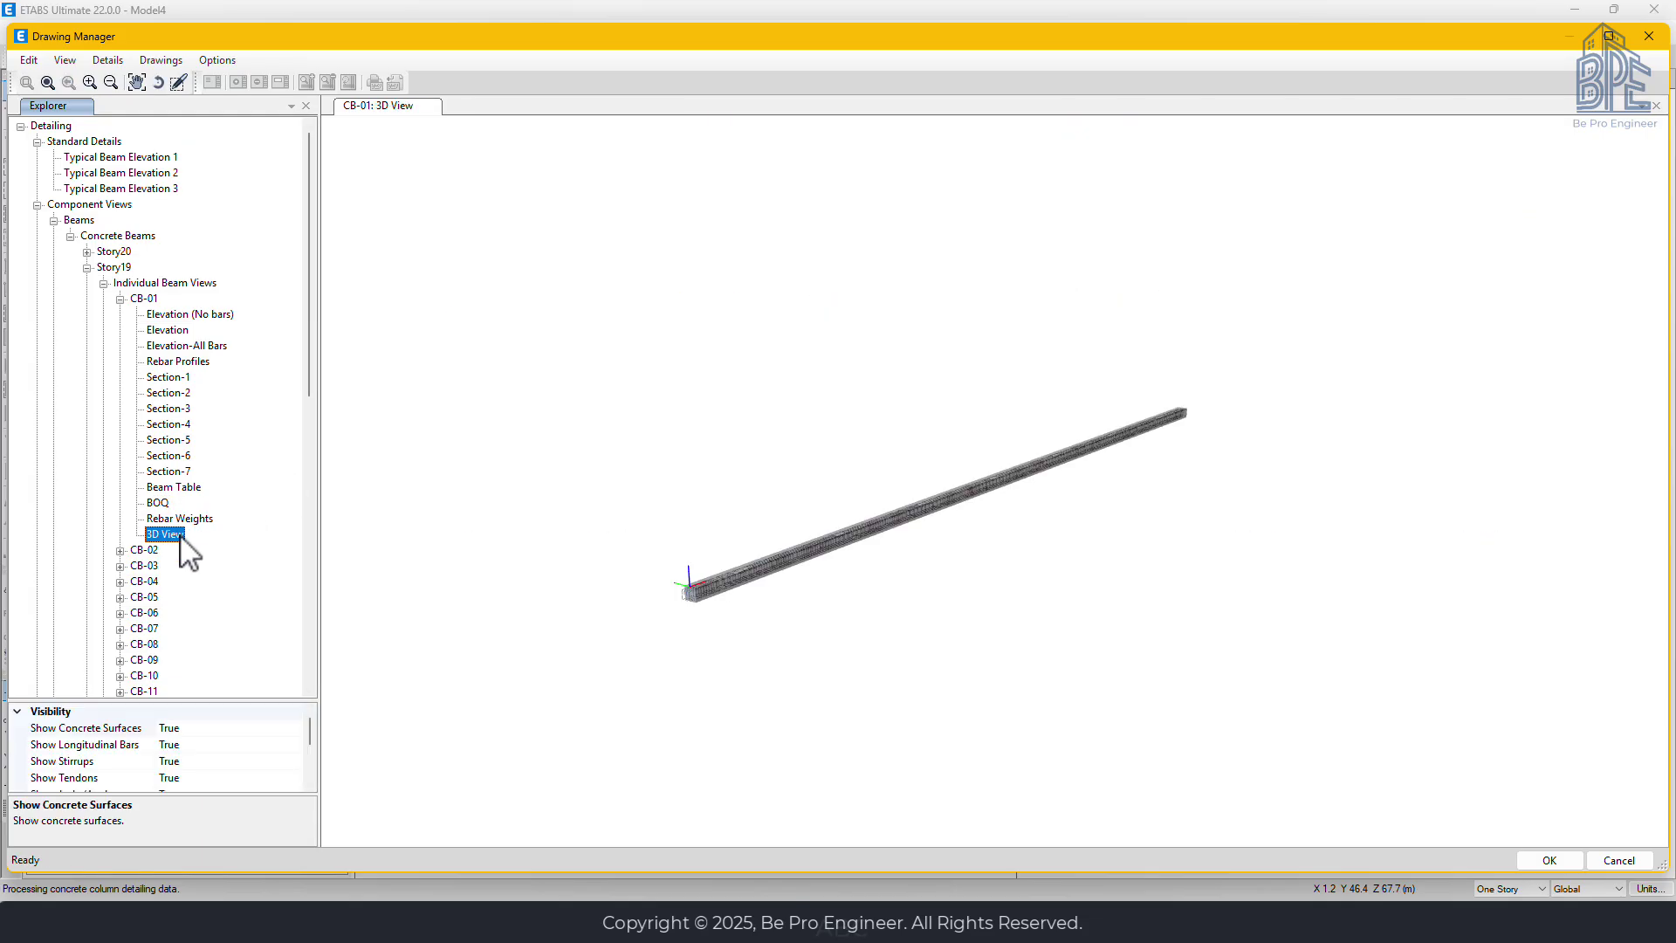
pyautogui.scroll(3, 709, 567)
pyautogui.scroll(4, 731, 593)
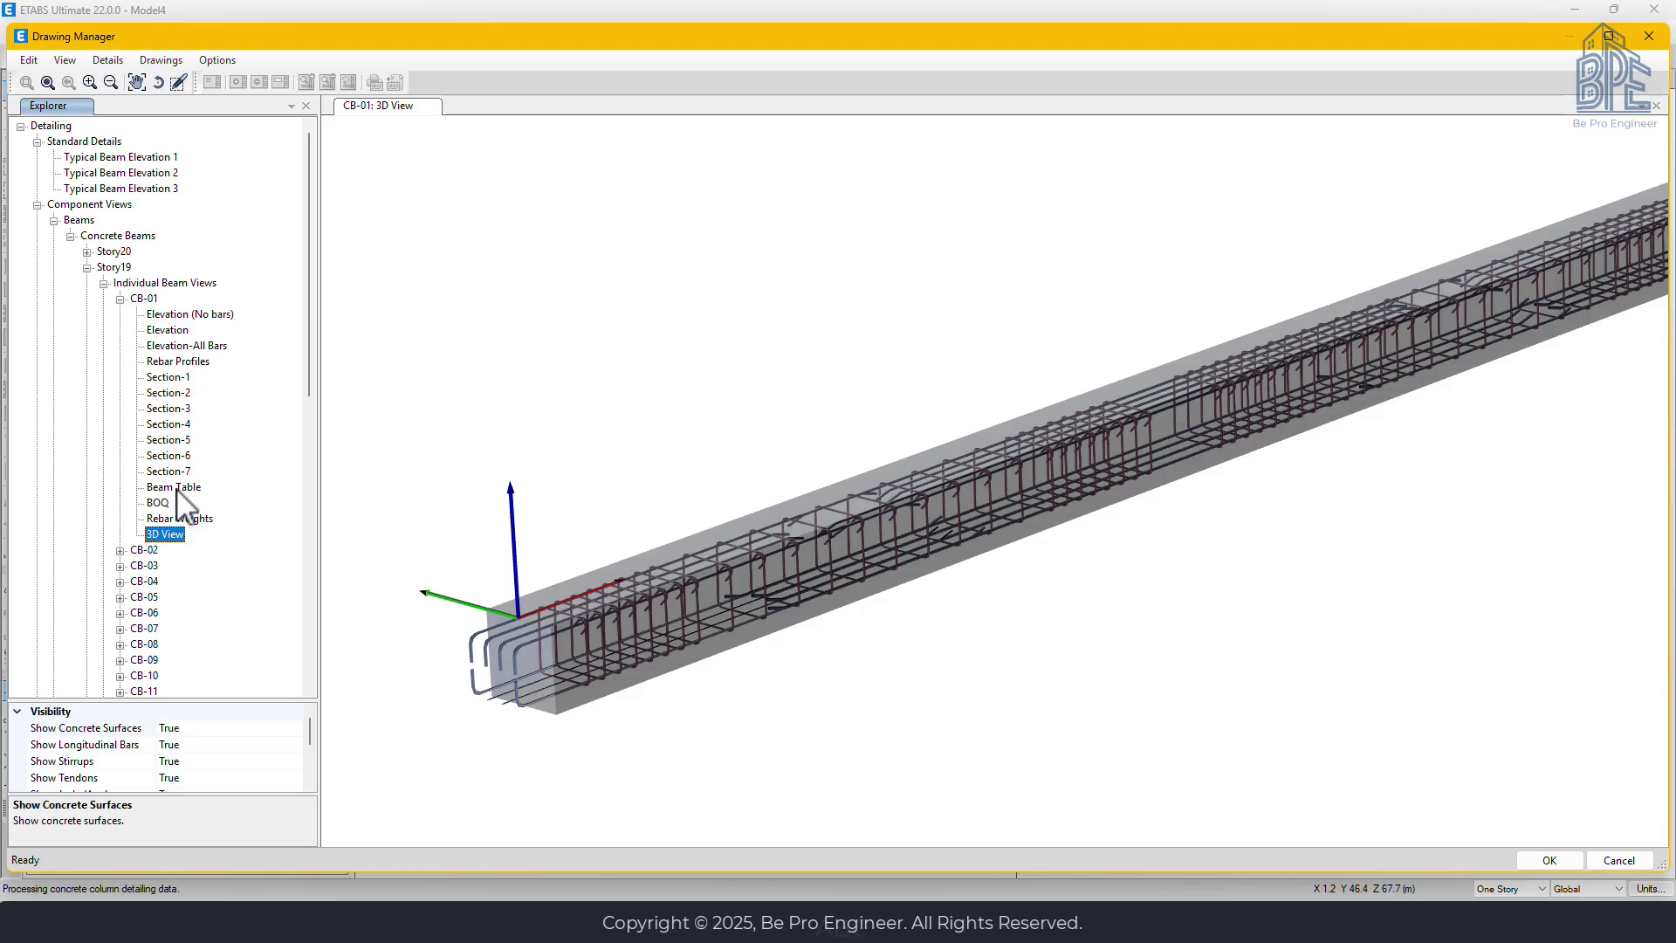
# Export the CB-01 Elevation view as a DXF file to the ETABS Files folder.
pyautogui.click(183, 332)
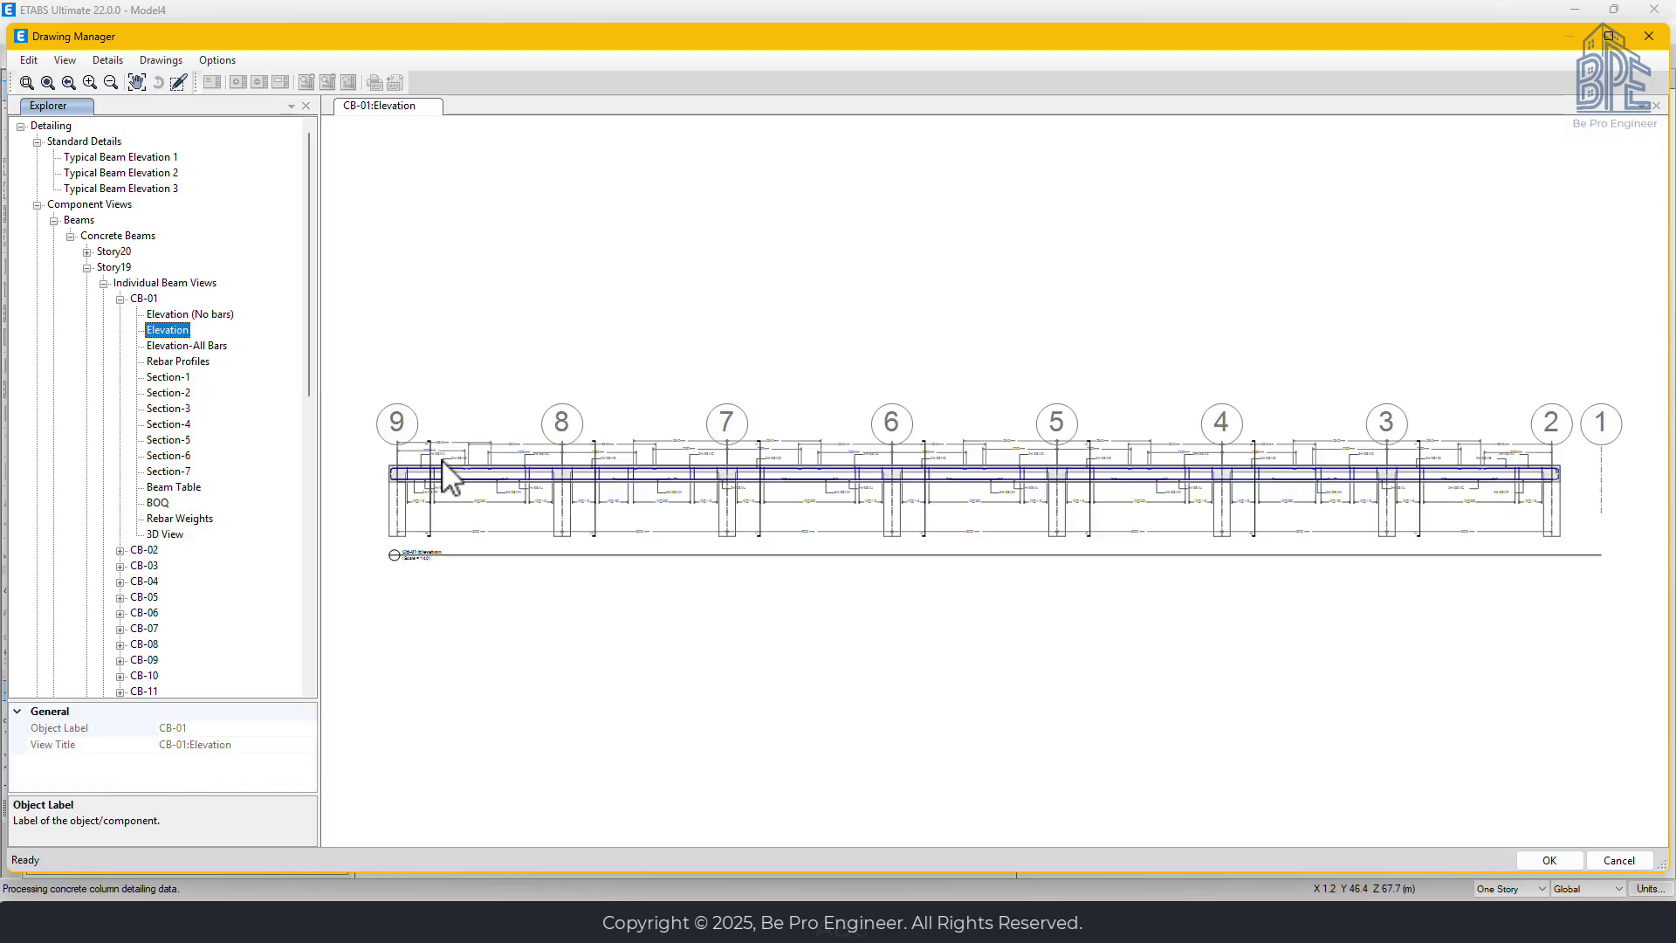
pyautogui.scroll(5, 445, 472)
pyautogui.scroll(-6, 445, 472)
pyautogui.rightClick(446, 319)
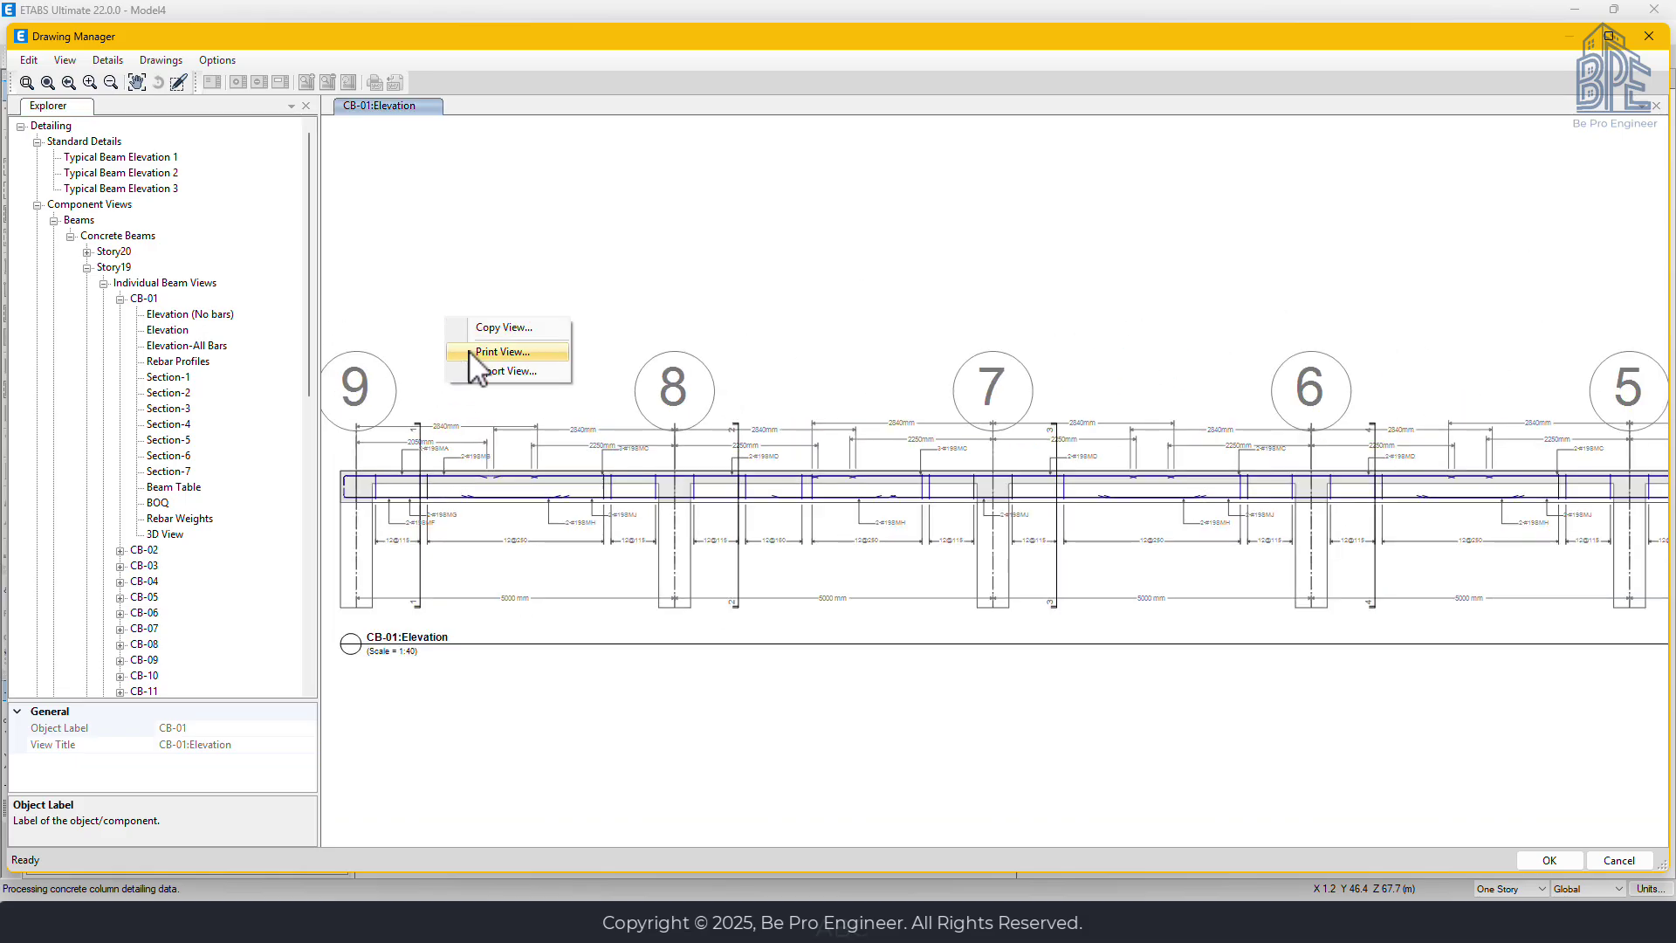
pyautogui.click(489, 371)
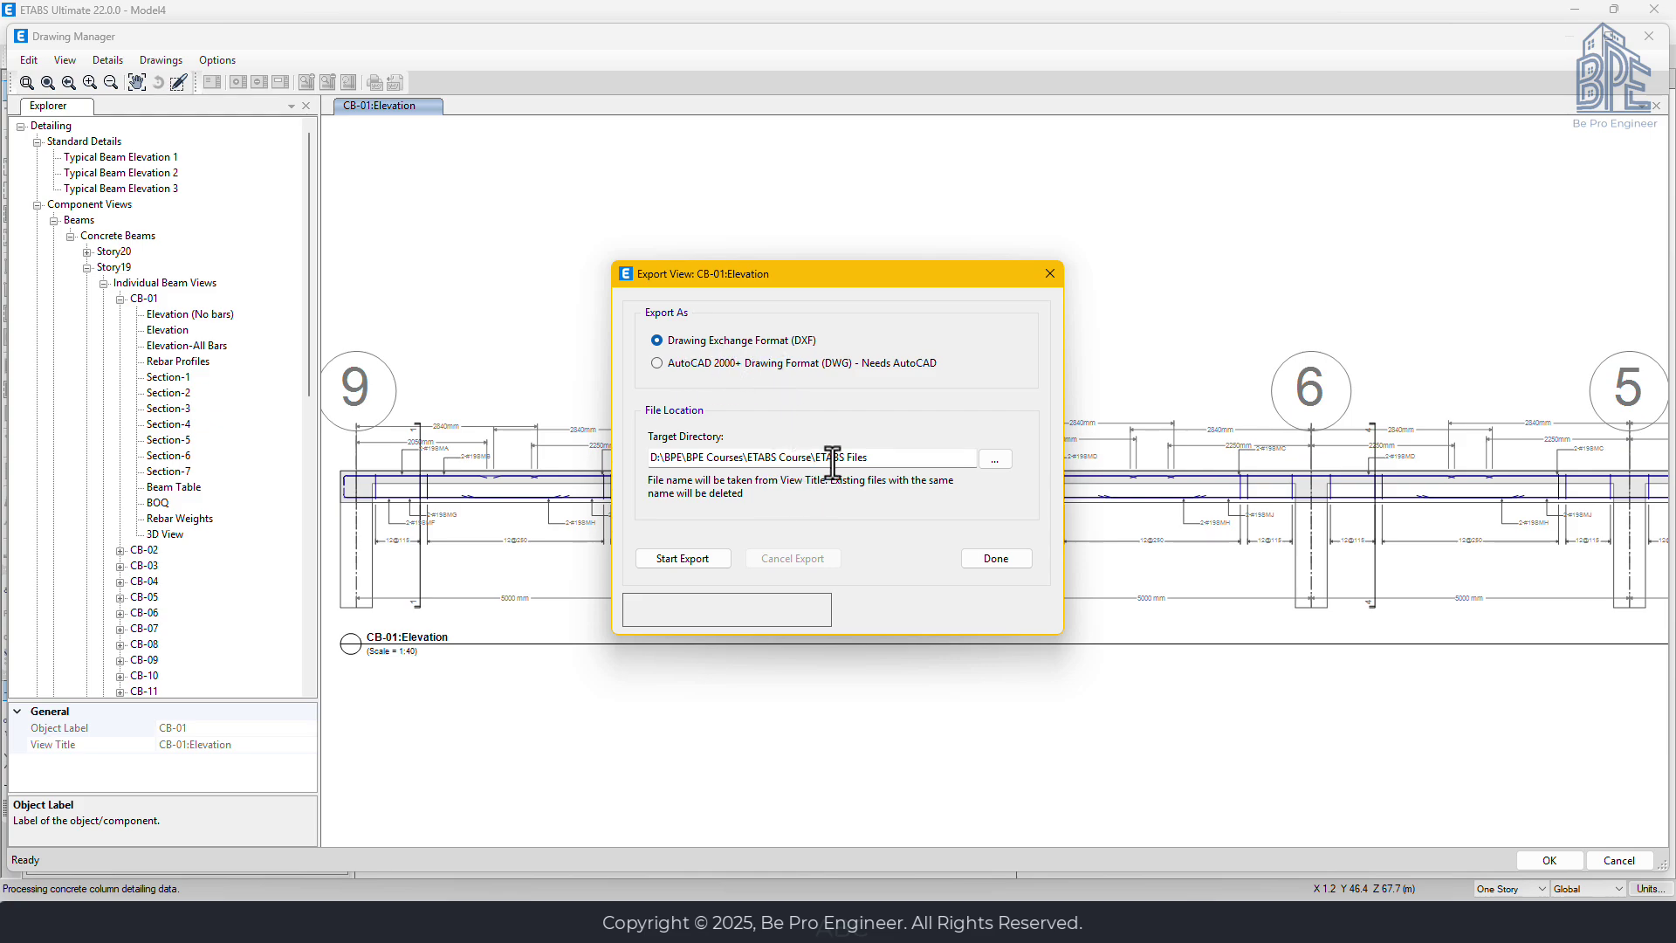
pyautogui.click(703, 558)
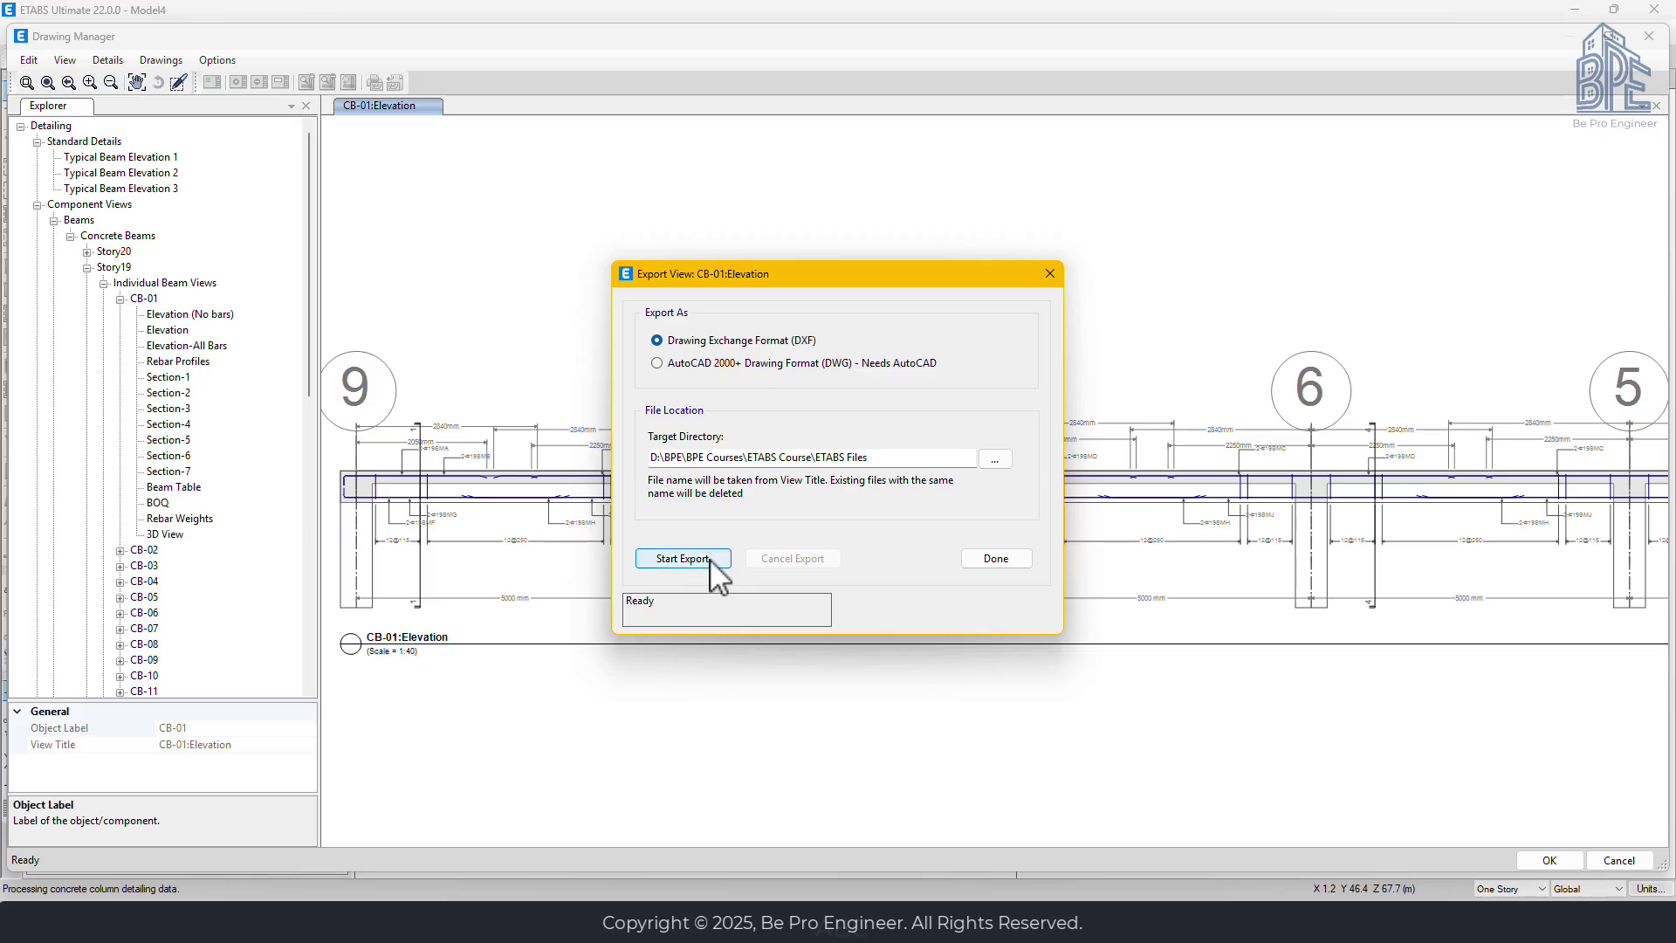
pyautogui.click(996, 557)
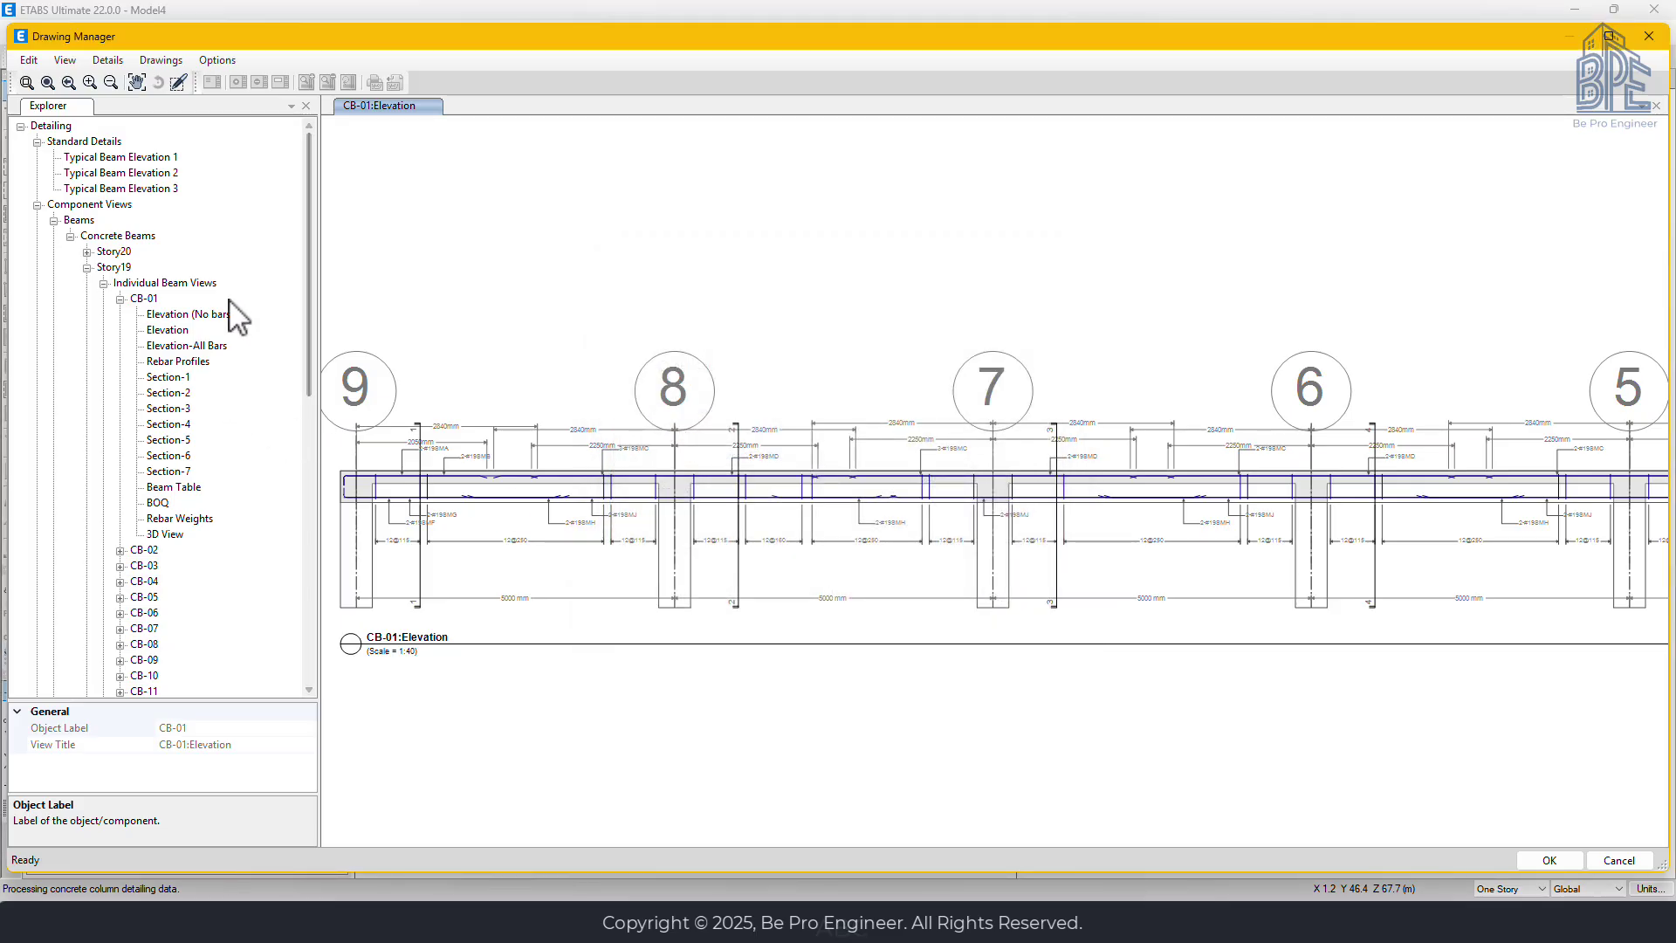
# Collapse Story19 and expand Story16 > Individual Beam Views > CB-02 to list its drawings.
pyautogui.click(88, 268)
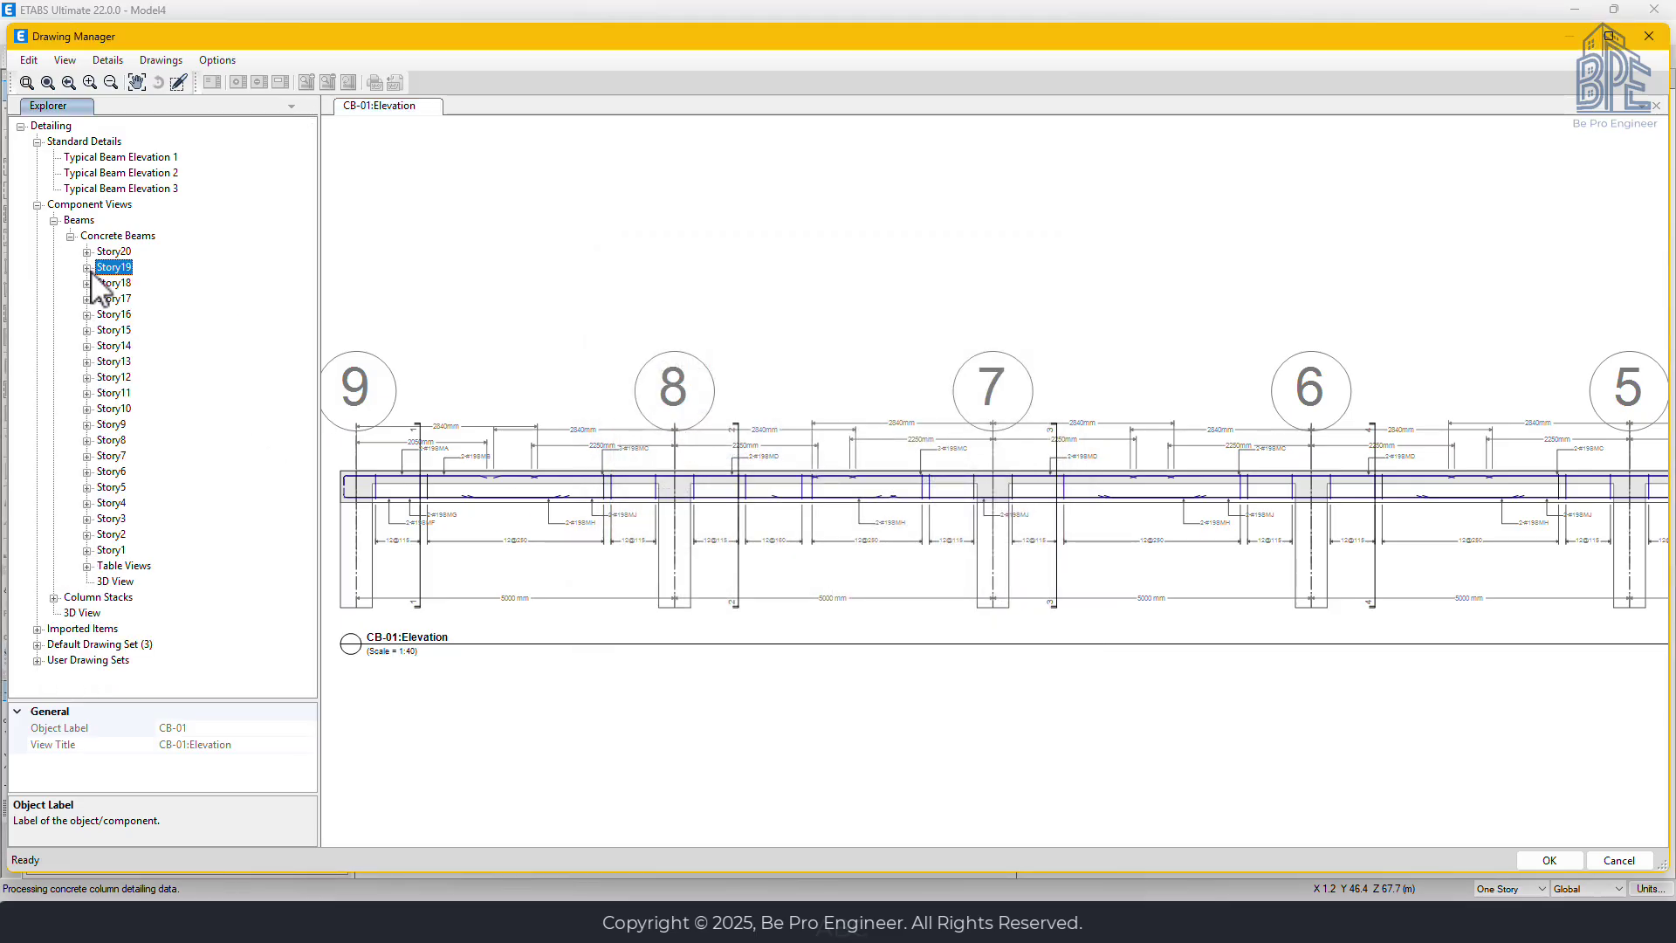
pyautogui.click(88, 315)
pyautogui.click(105, 332)
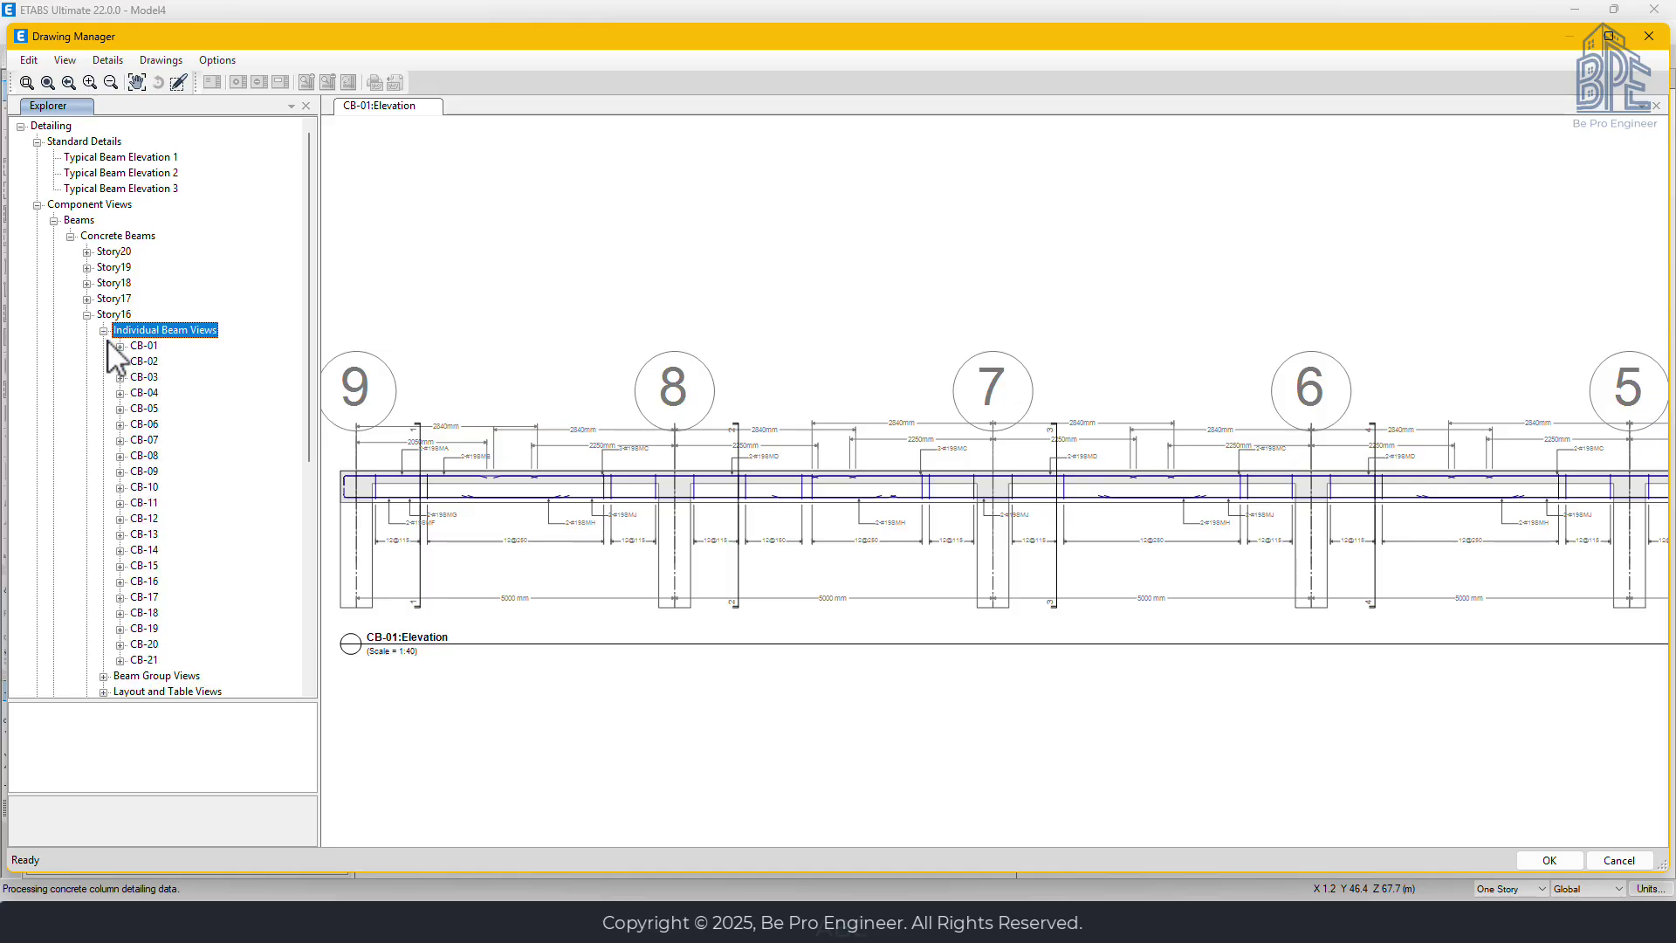
pyautogui.click(120, 362)
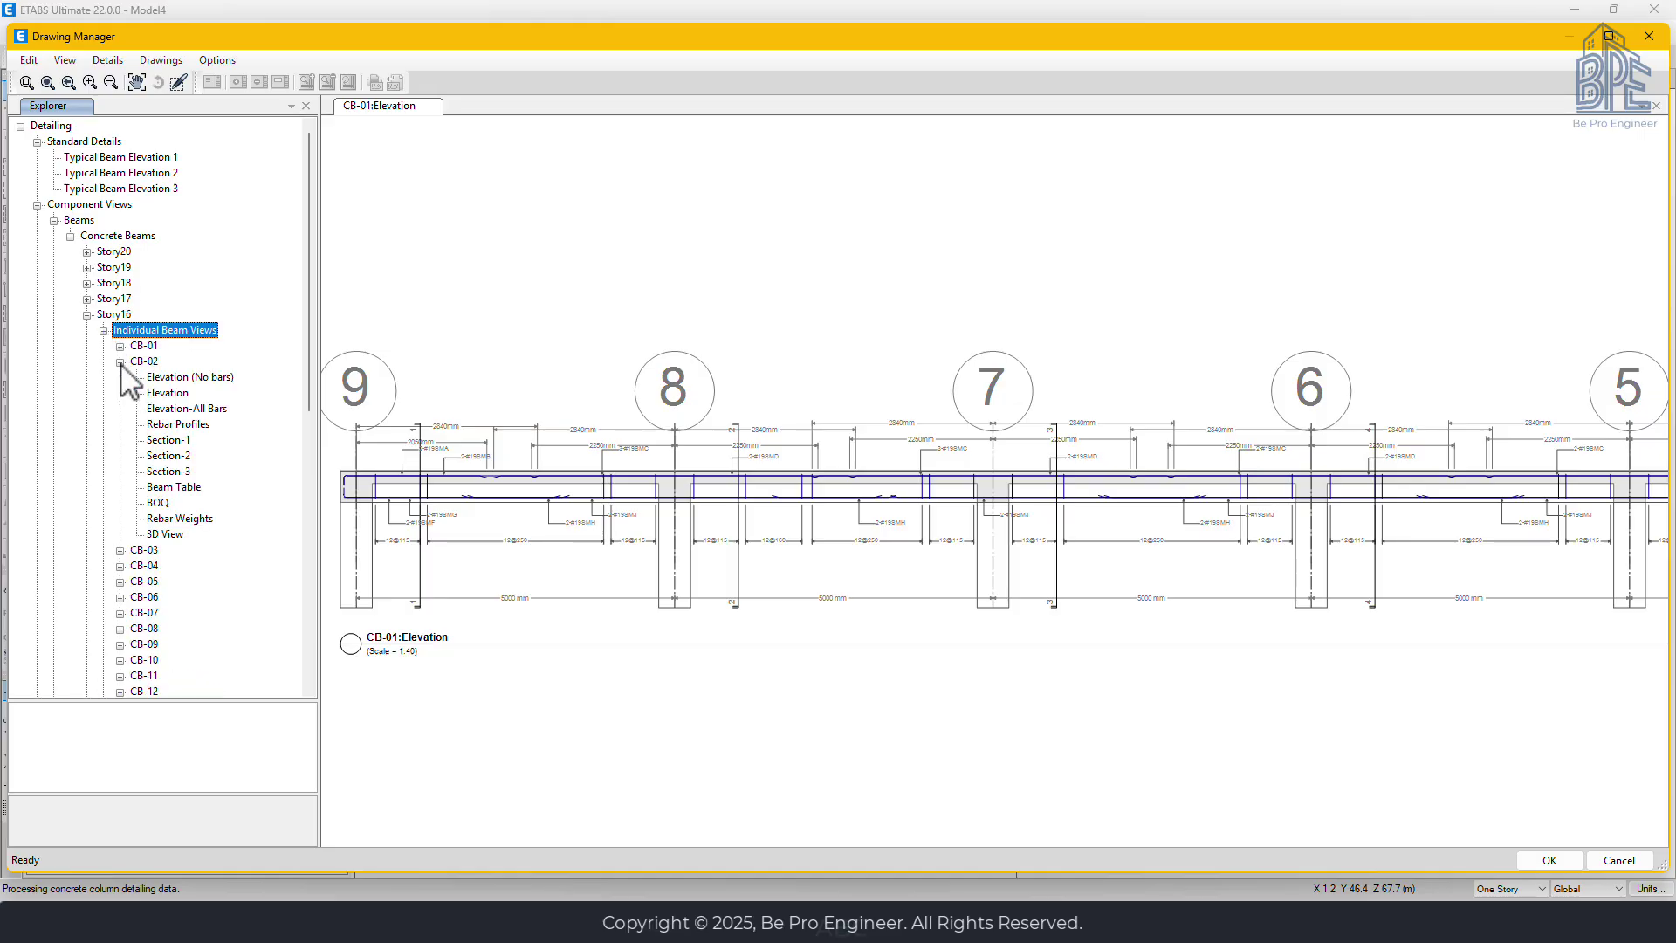
# Show CB-02's Elevation-All Bars drawing and export it as DXF to the ETABS Files folder.
pyautogui.click(179, 409)
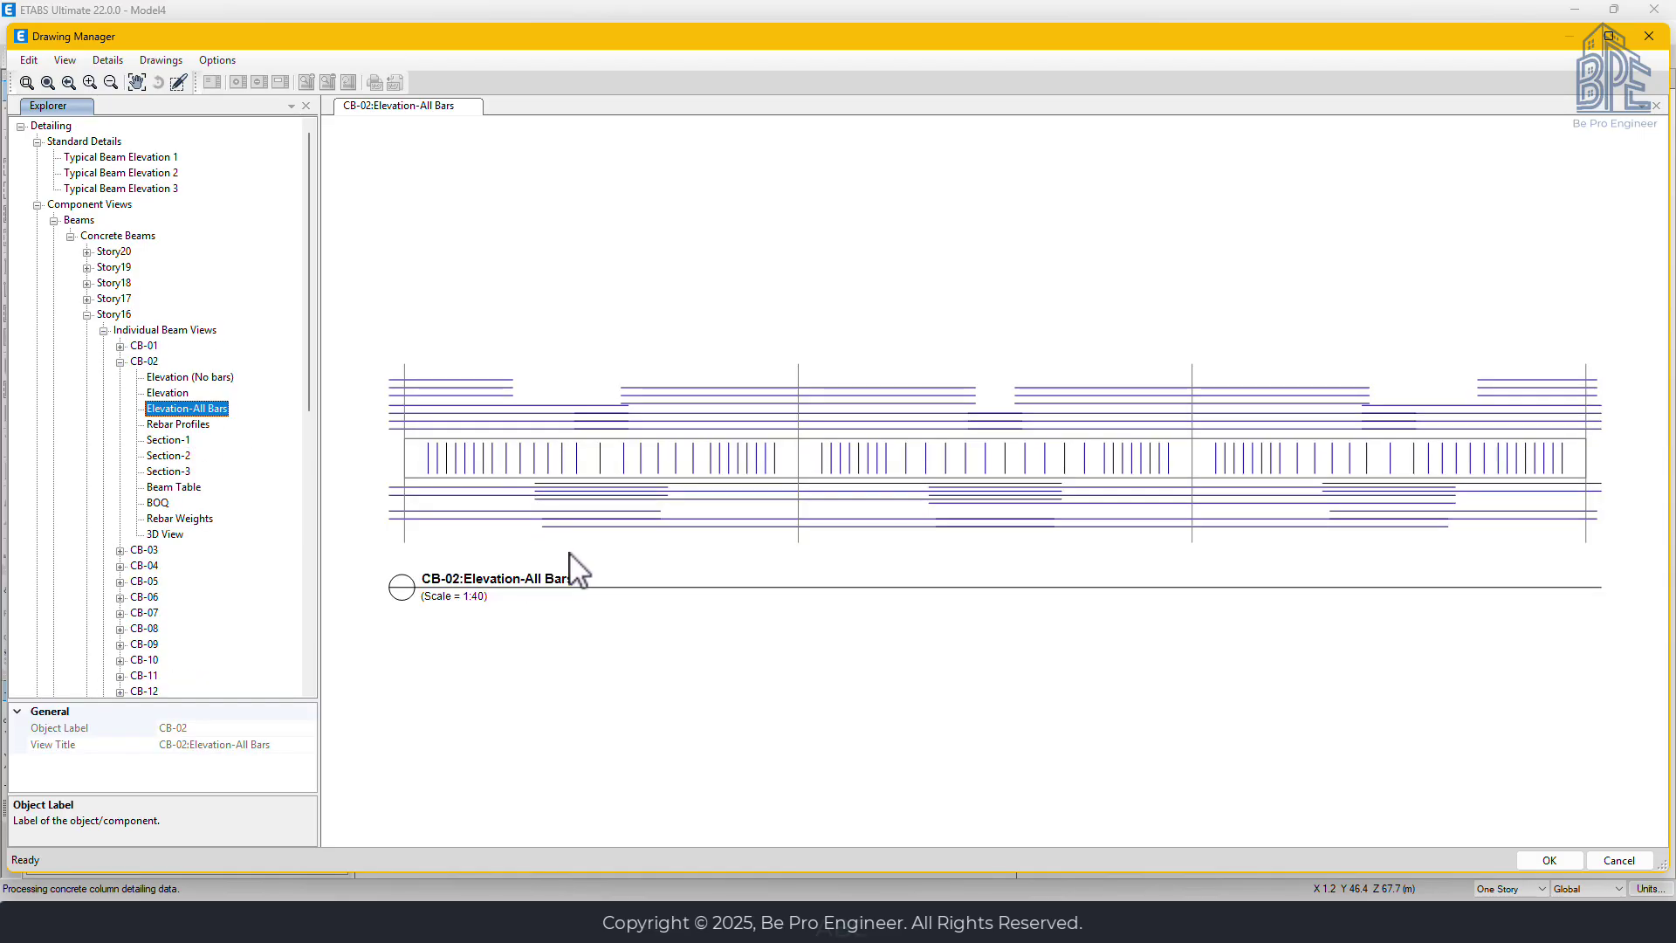
pyautogui.click(521, 330)
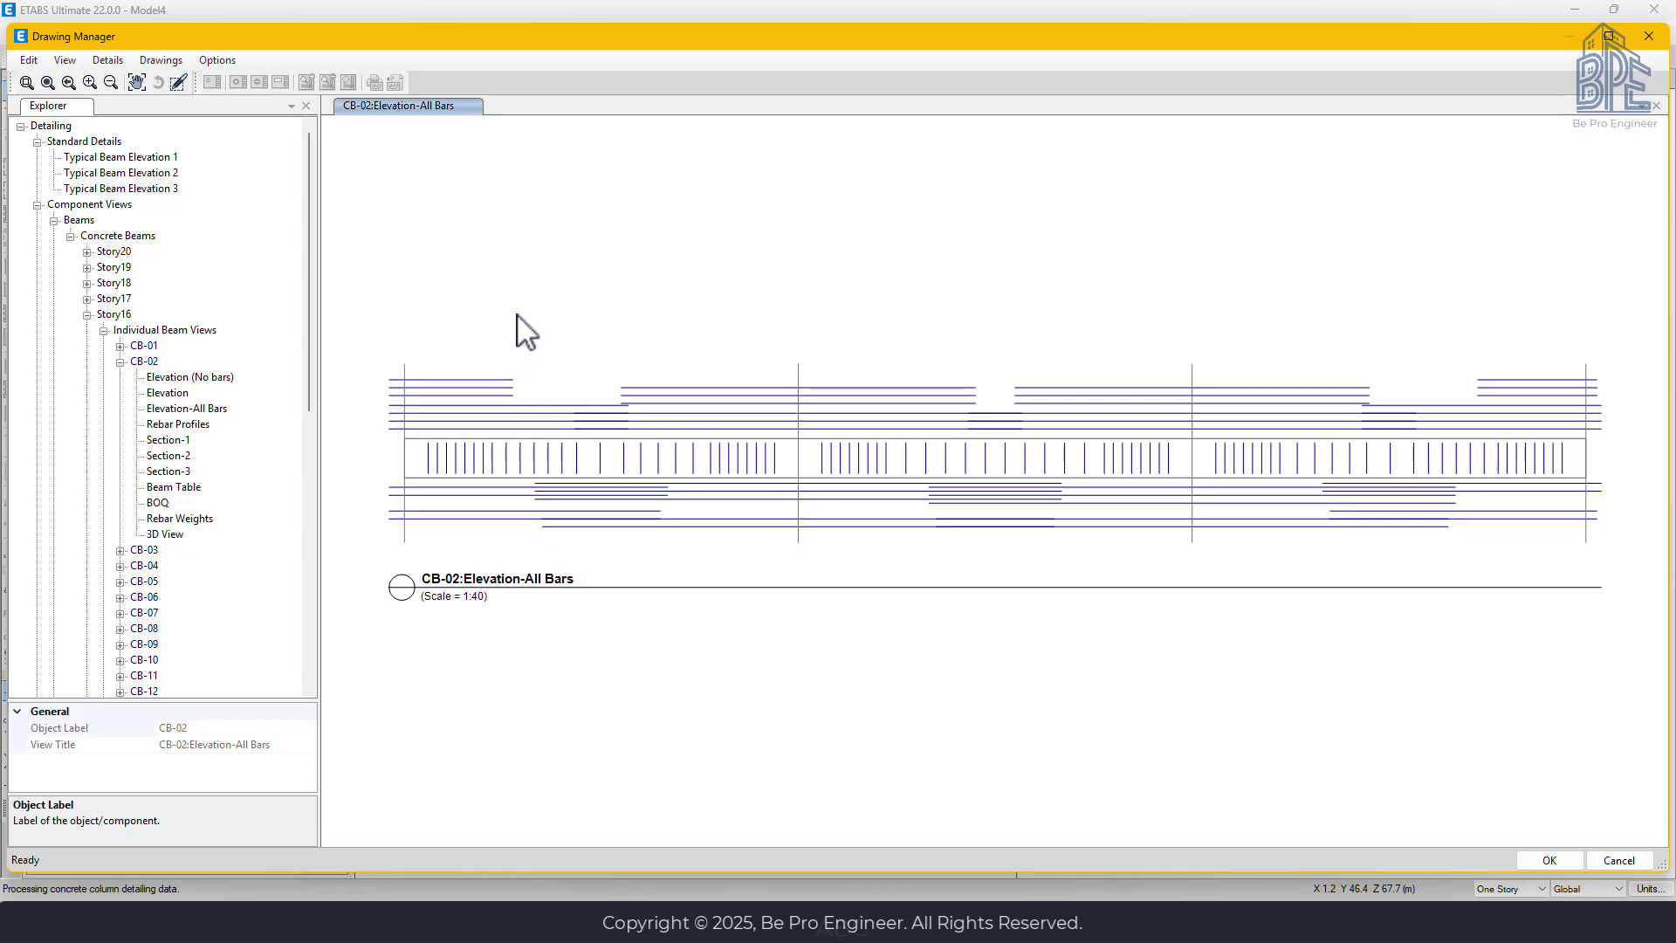
pyautogui.rightClick(517, 315)
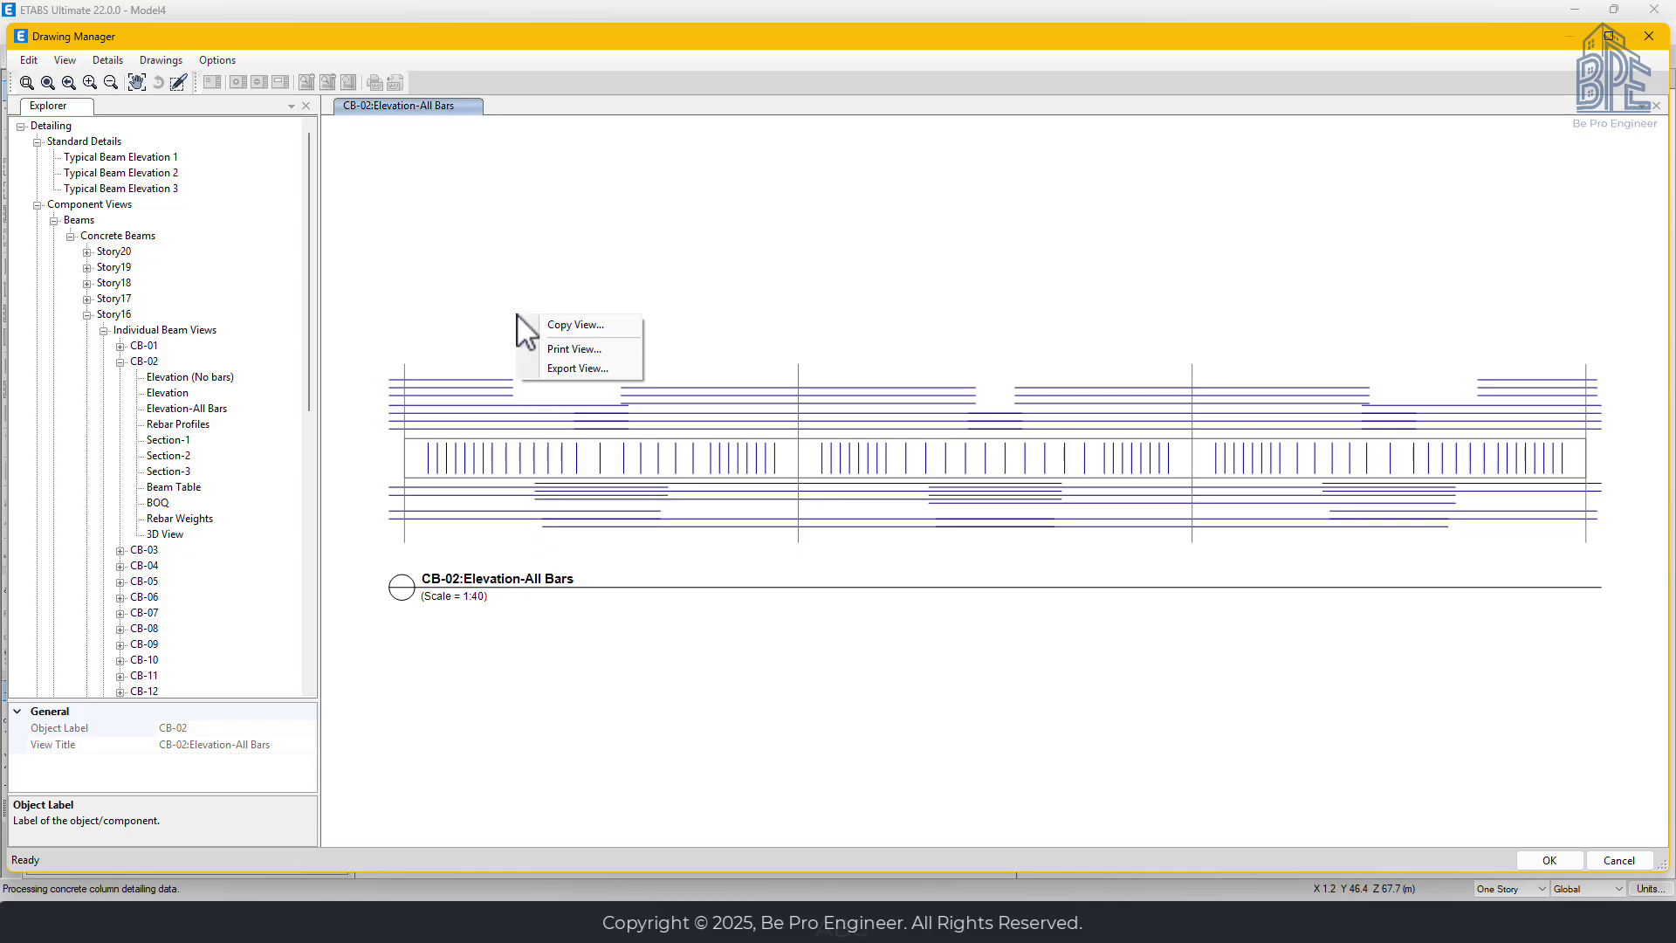
pyautogui.click(571, 368)
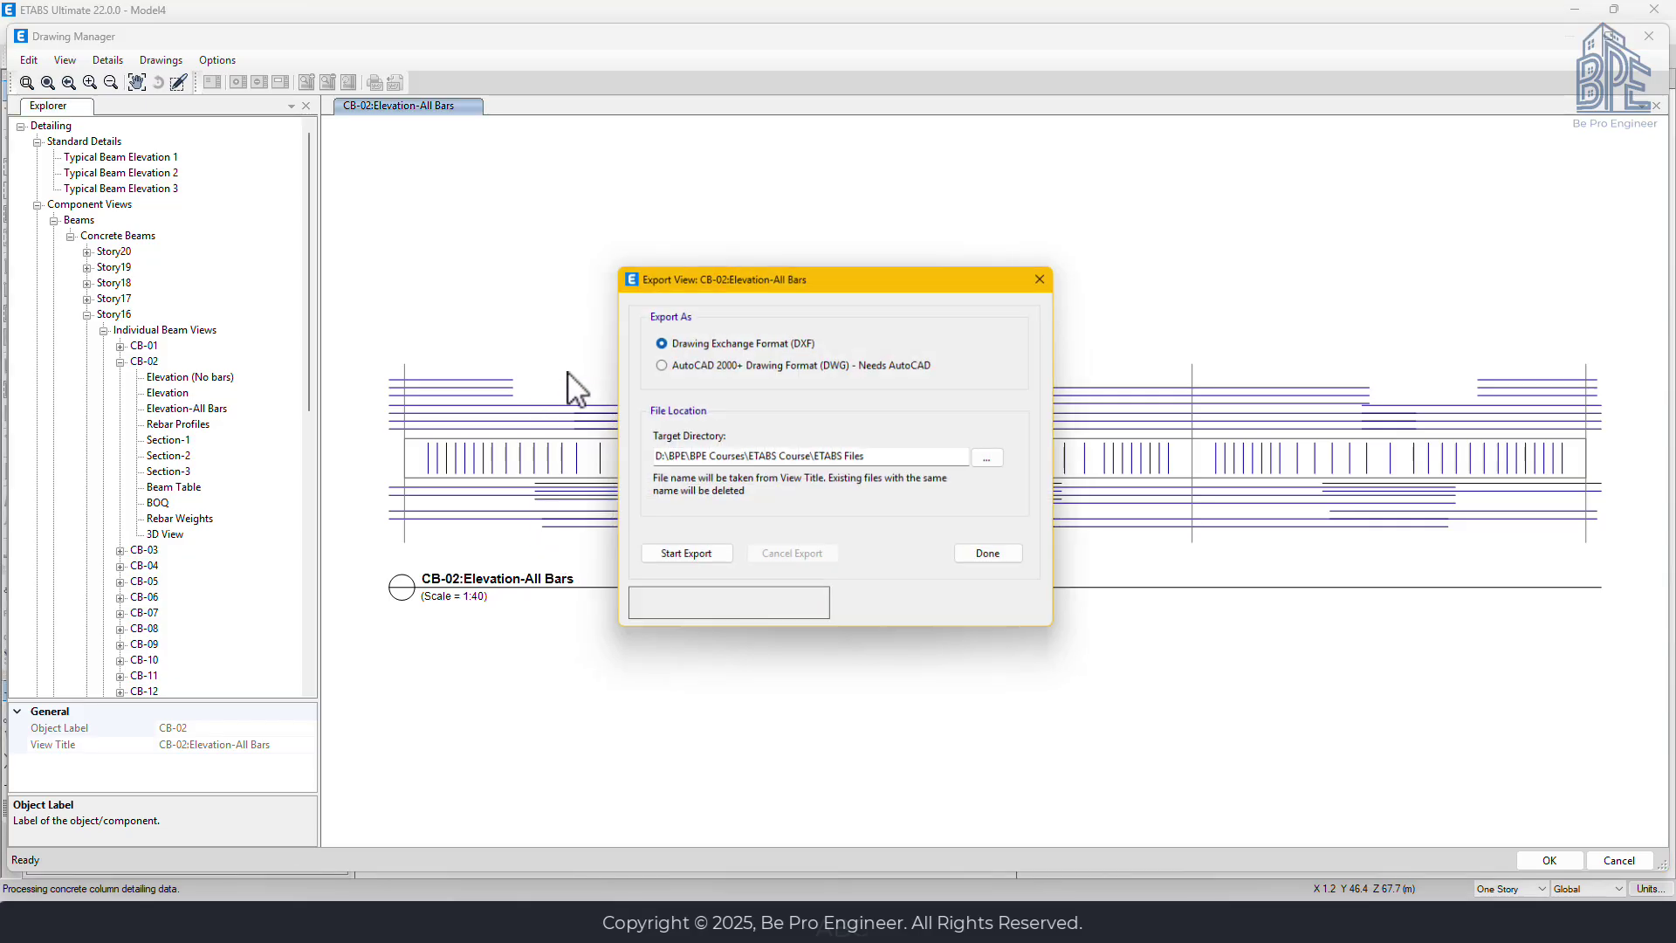
pyautogui.click(689, 563)
pyautogui.click(995, 563)
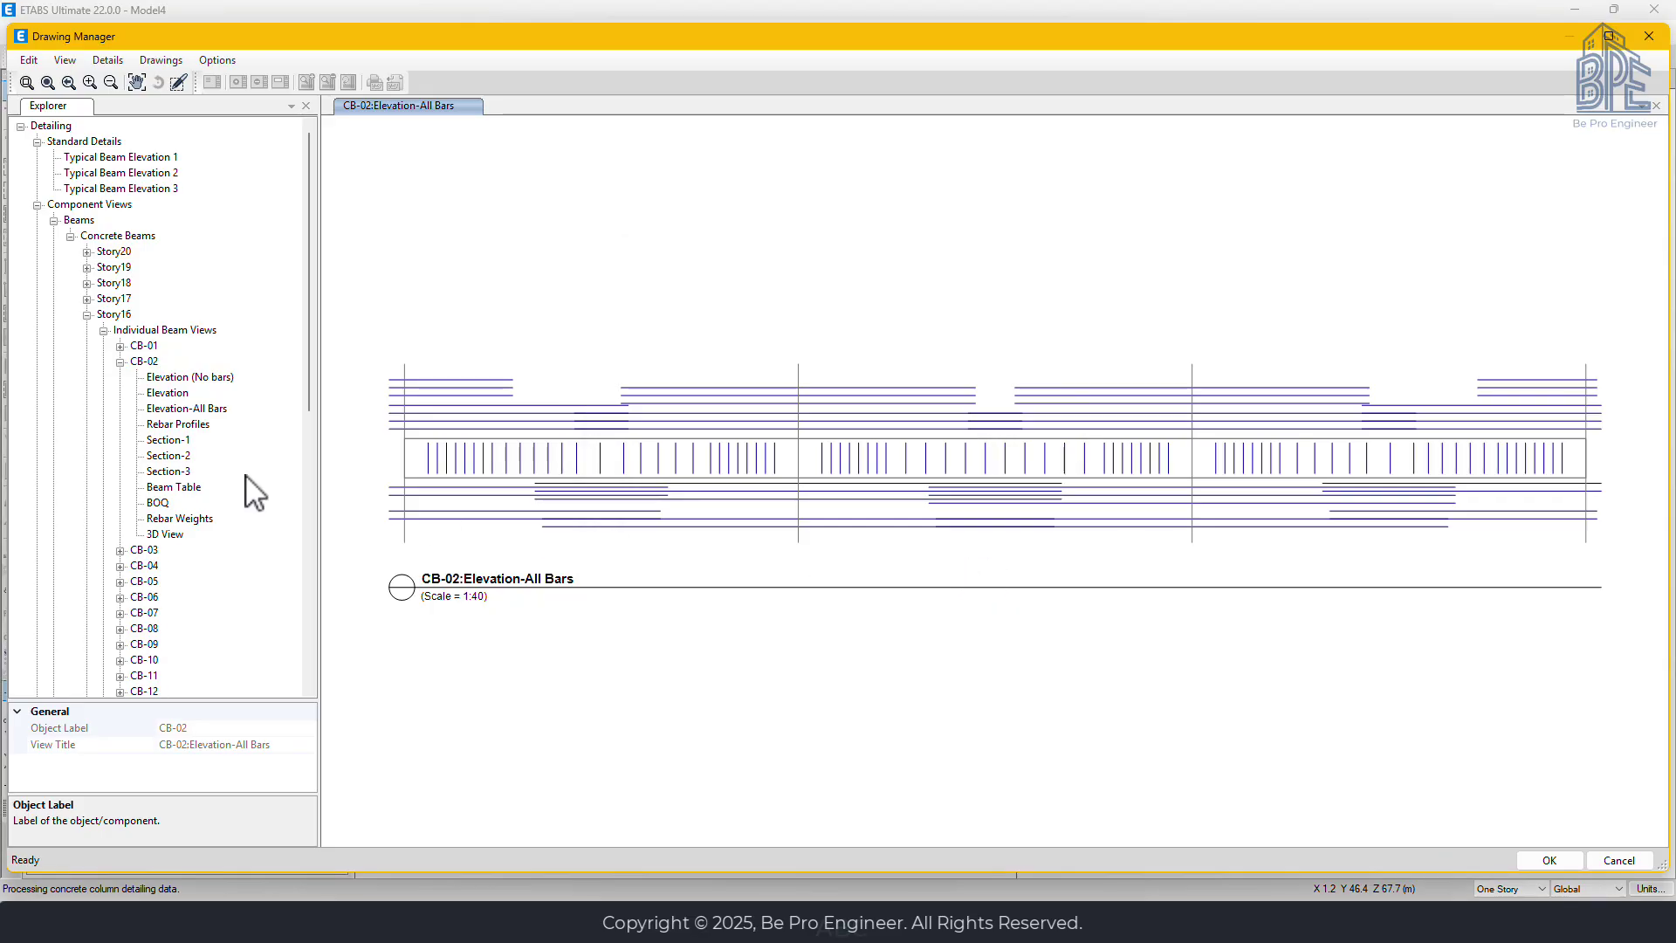
# Expand Concrete Column Stacks > CS-02 and step through its elevations to Full Elevation-3 1 of 4.
pyautogui.click(71, 236)
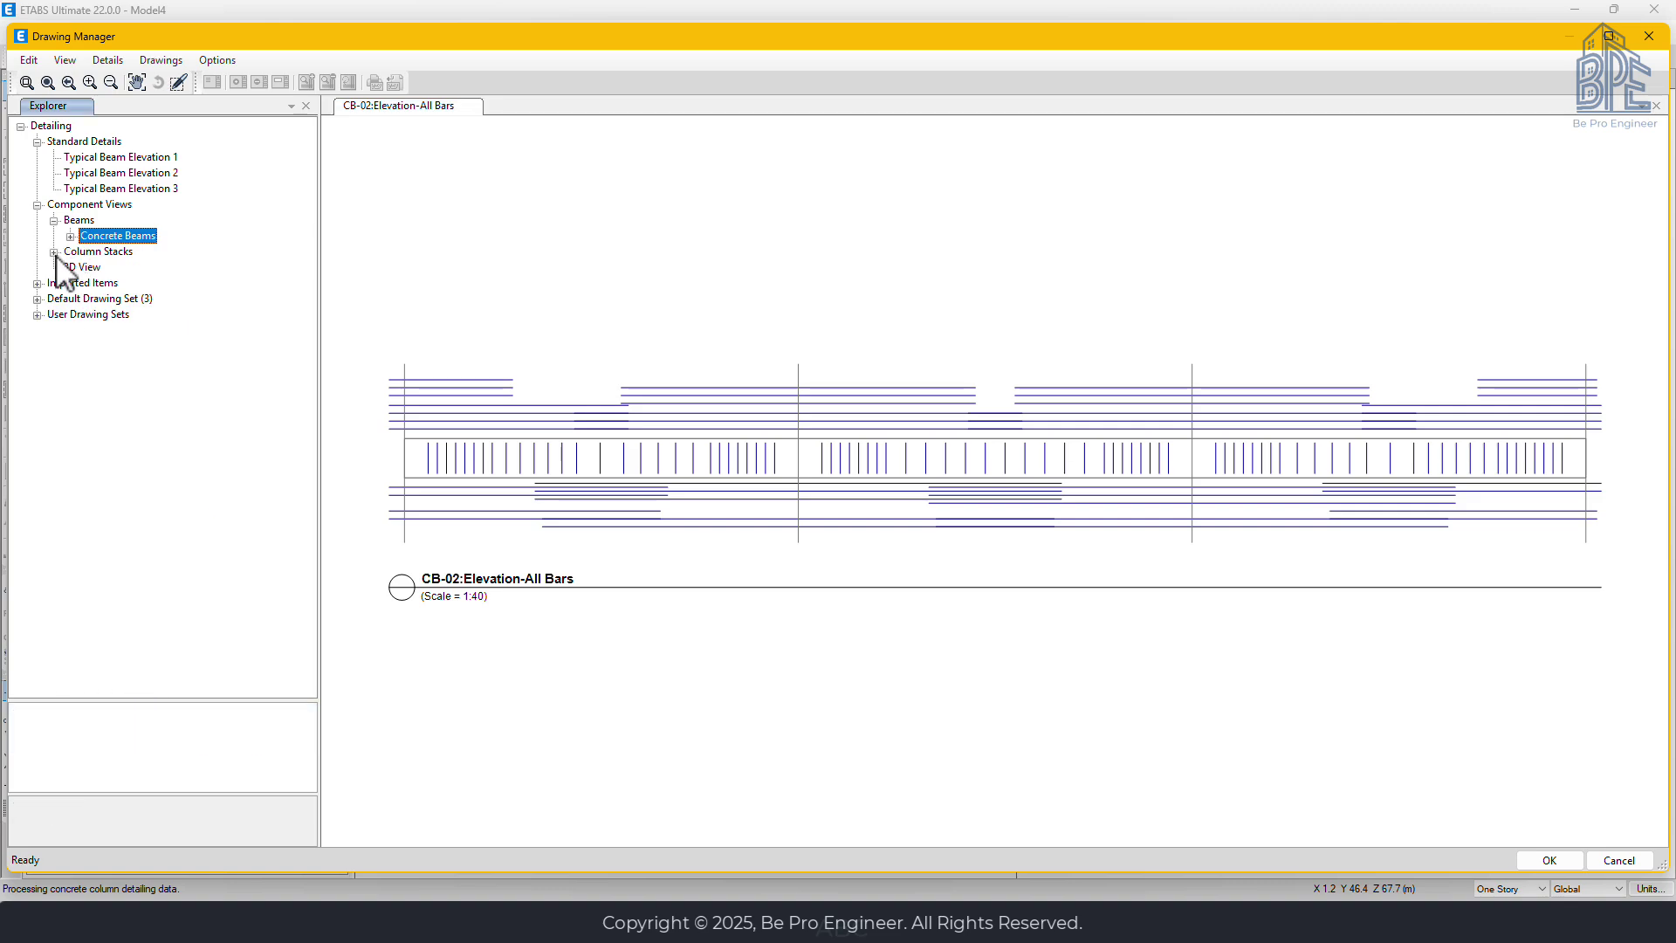
pyautogui.click(54, 252)
pyautogui.click(71, 268)
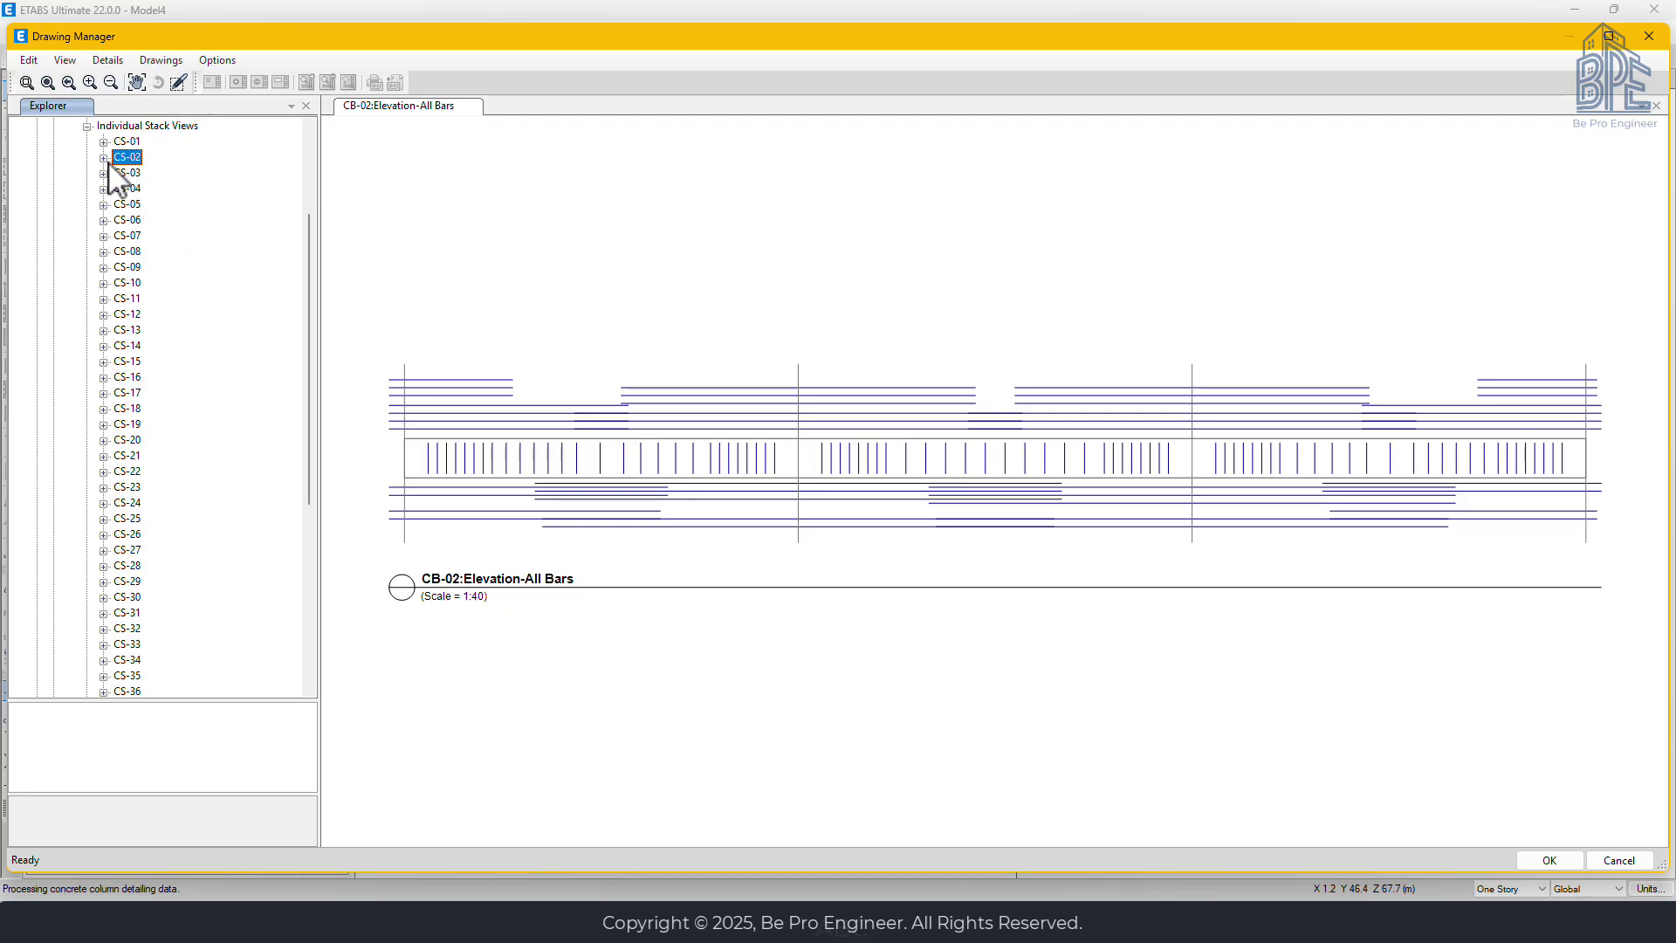
pyautogui.click(103, 157)
pyautogui.click(178, 143)
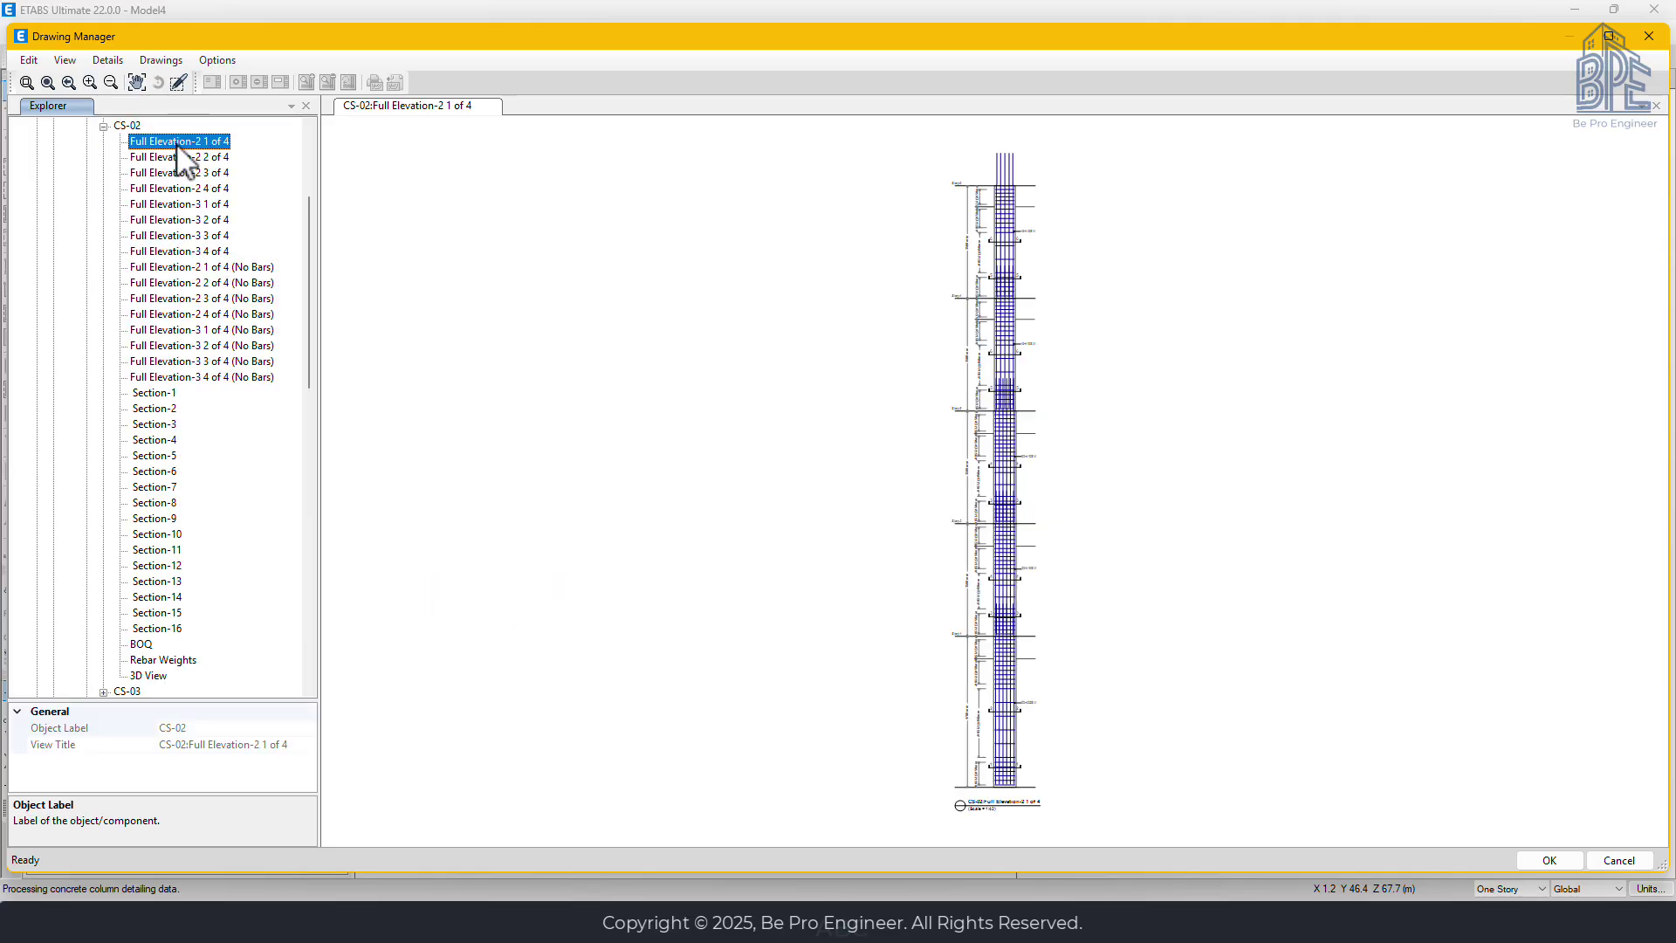
pyautogui.click(180, 158)
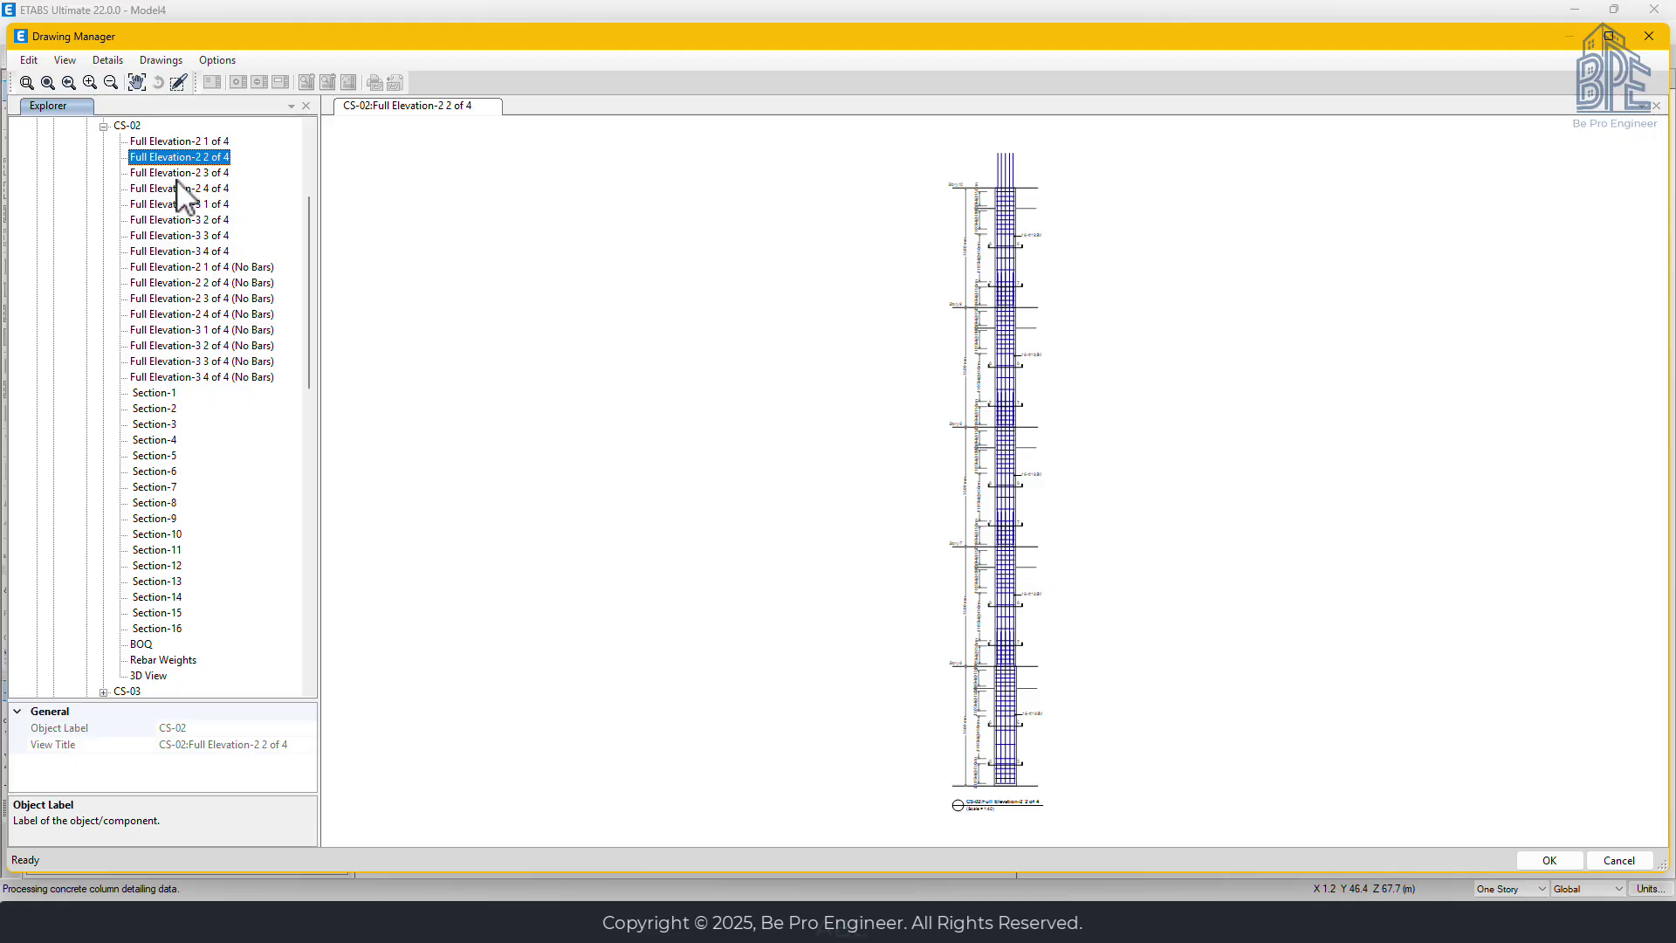
pyautogui.press('Down')
pyautogui.click(174, 205)
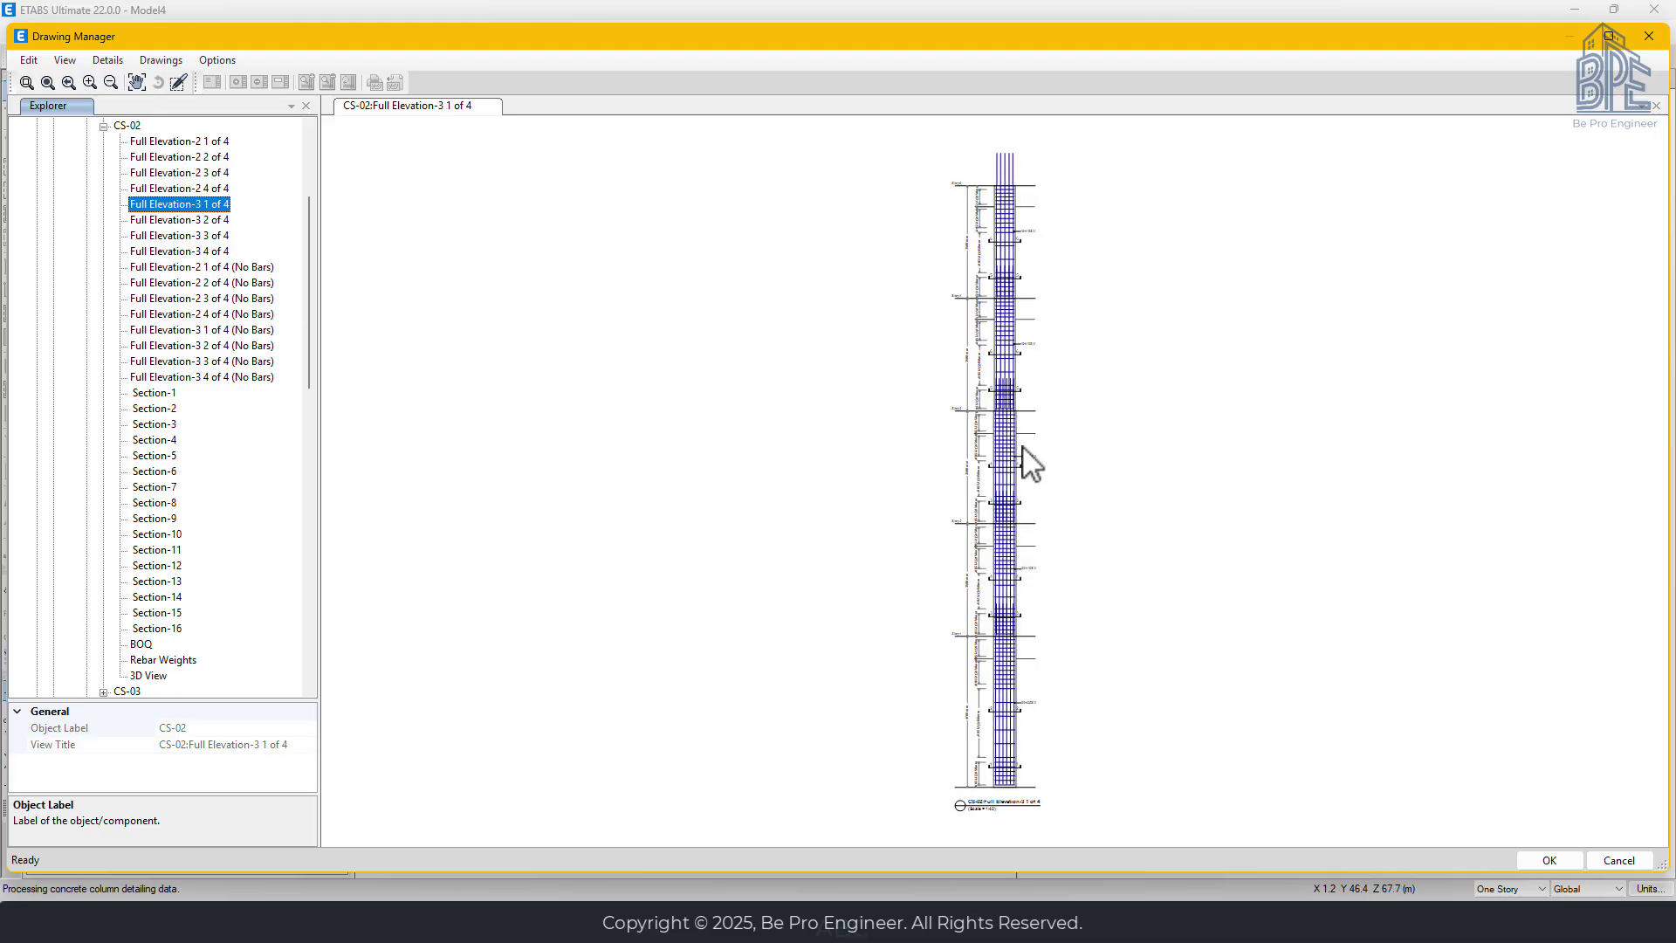
# Zoom and pan up the column to inspect the 16-#19SM bars and #10SM ties through Story5.
pyautogui.scroll(5, 1008, 441)
pyautogui.scroll(2, 995, 432)
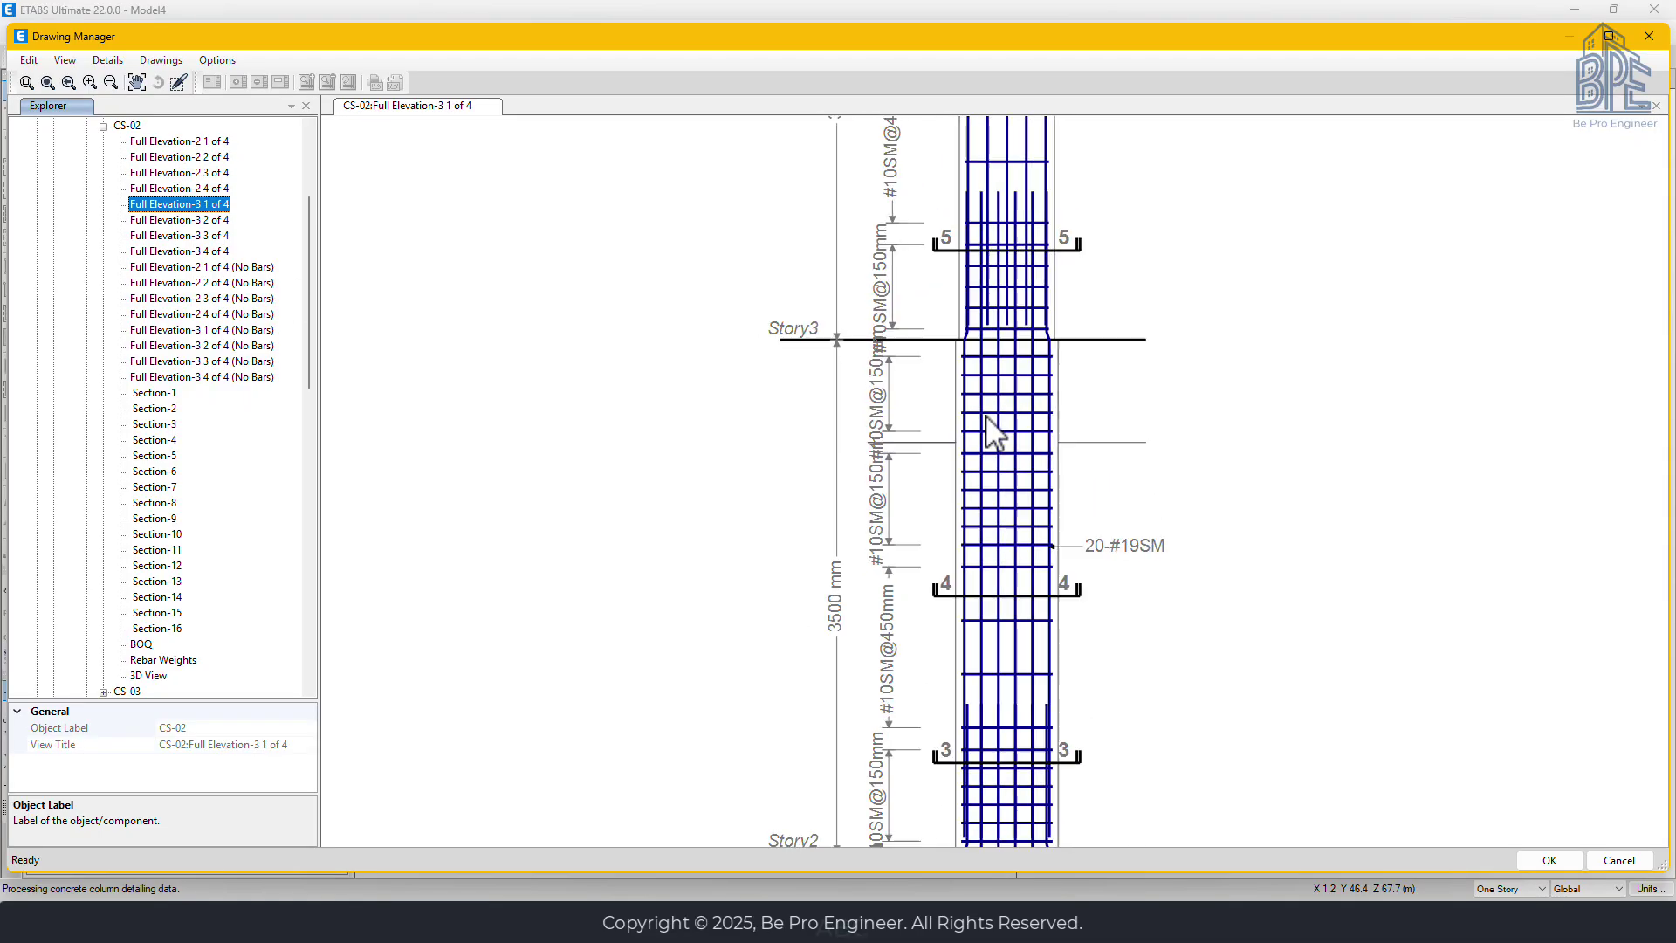
pyautogui.moveTo(927, 270)
pyautogui.mouseDown(button='middle')
pyautogui.moveTo(898, 253)
pyautogui.moveTo(886, 515)
pyautogui.mouseUp(button='middle')
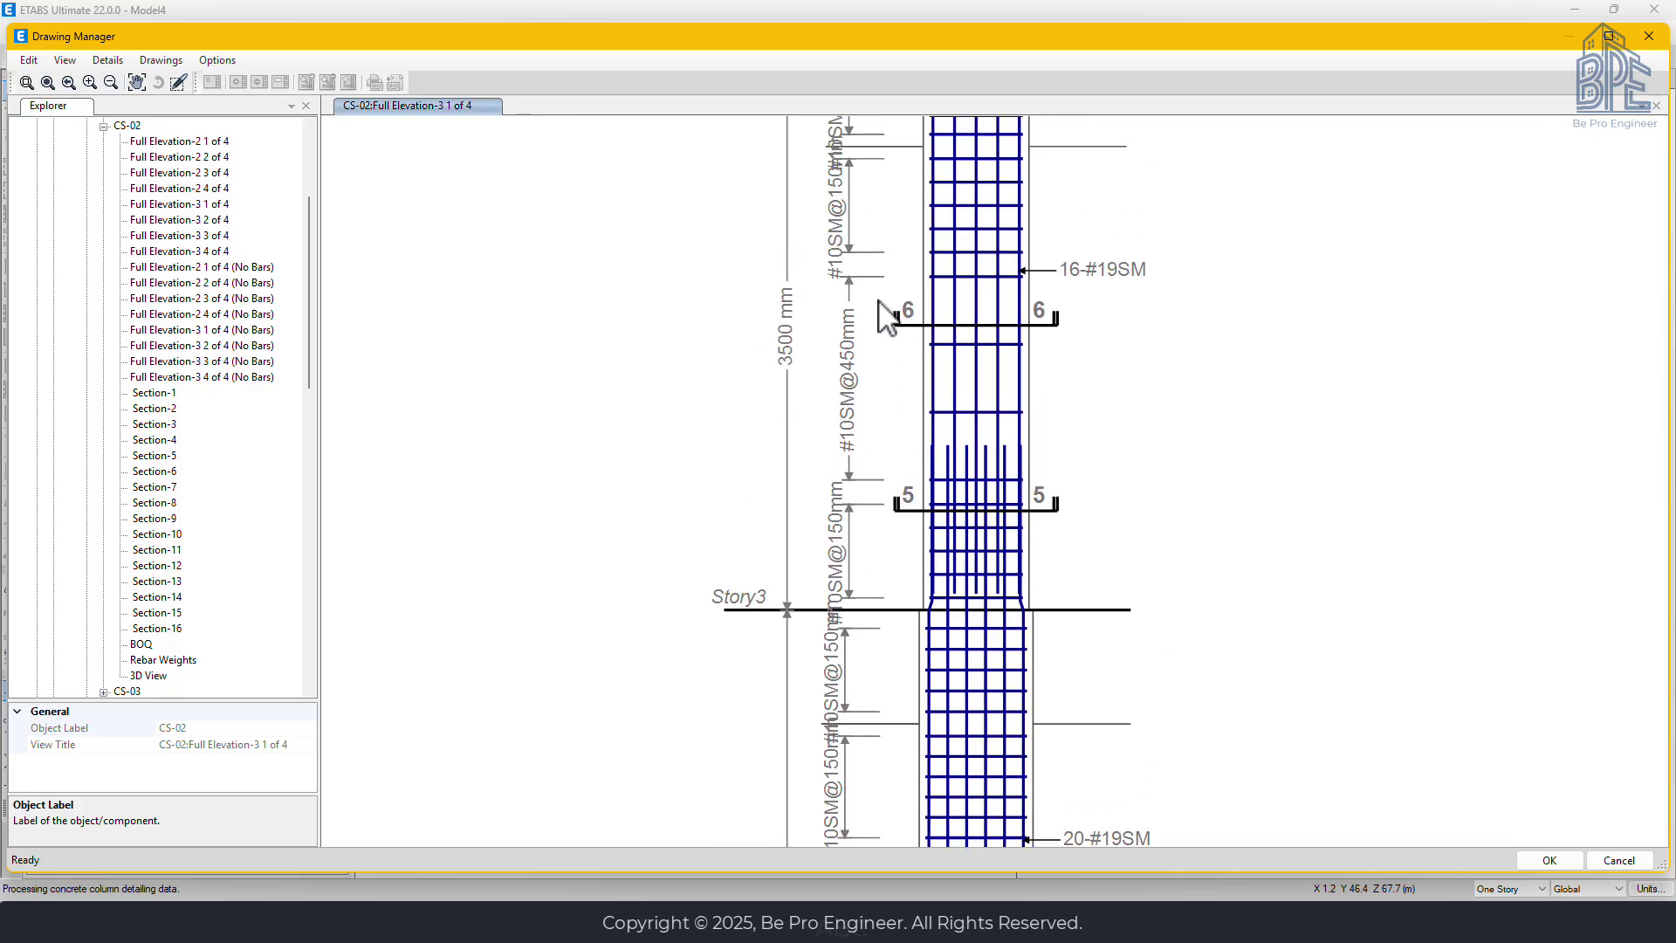
pyautogui.moveTo(886, 316); pyautogui.dragTo(874, 600, button='middle')
pyautogui.moveTo(898, 217); pyautogui.dragTo(830, 613, button='middle')
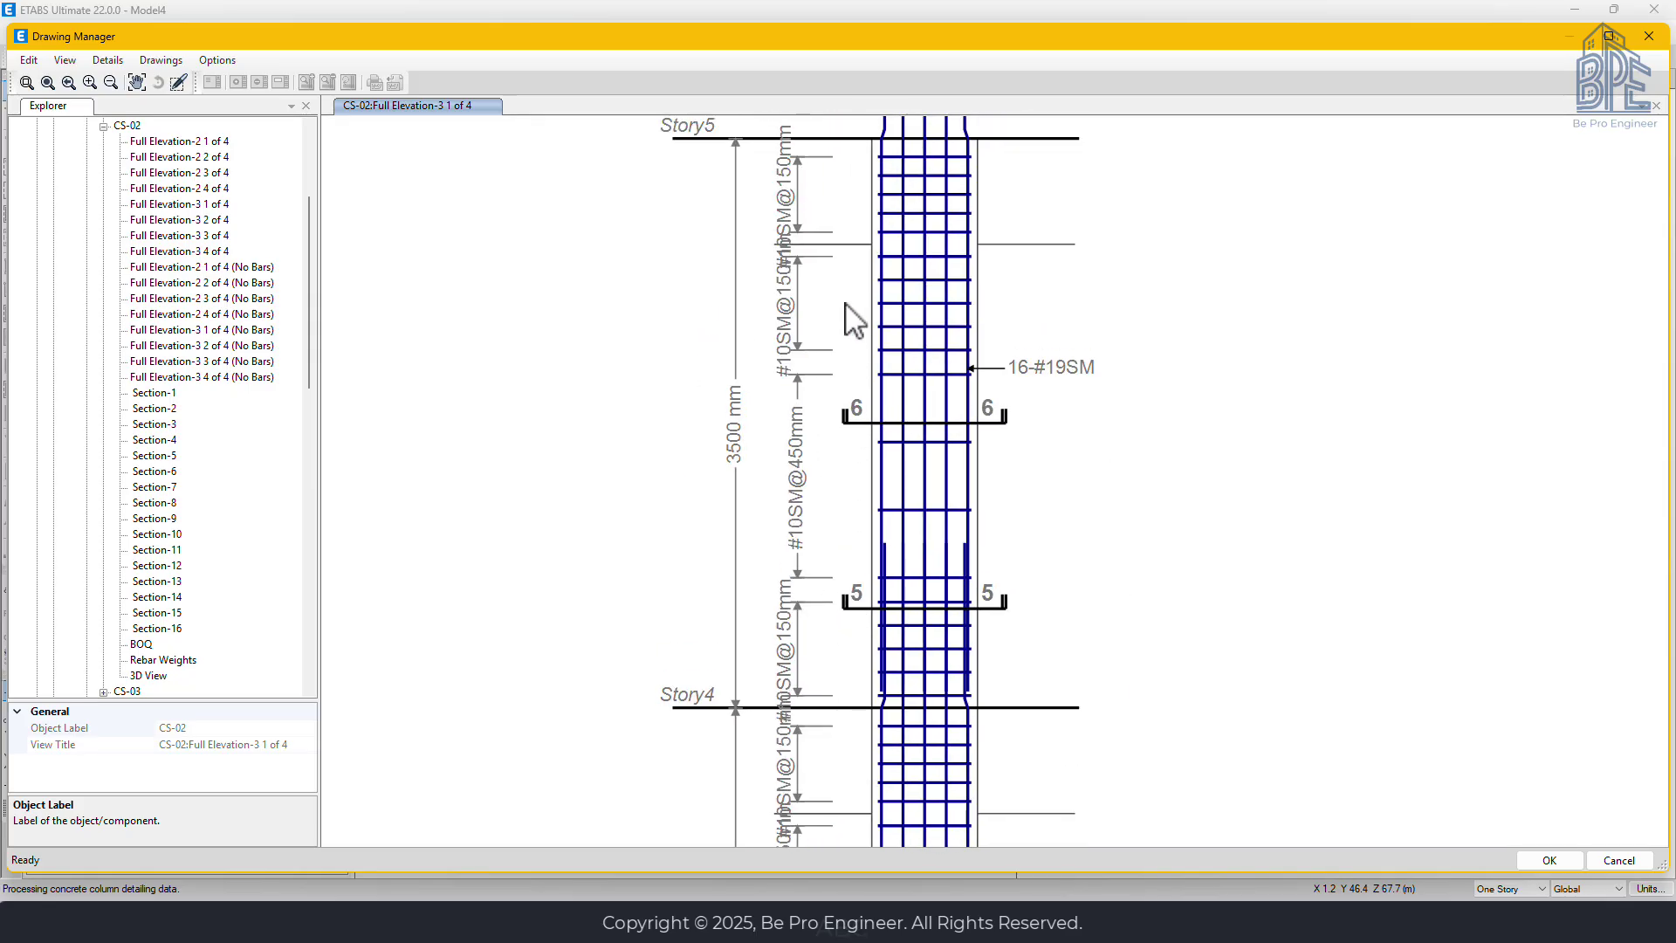
pyautogui.scroll(2, 854, 321)
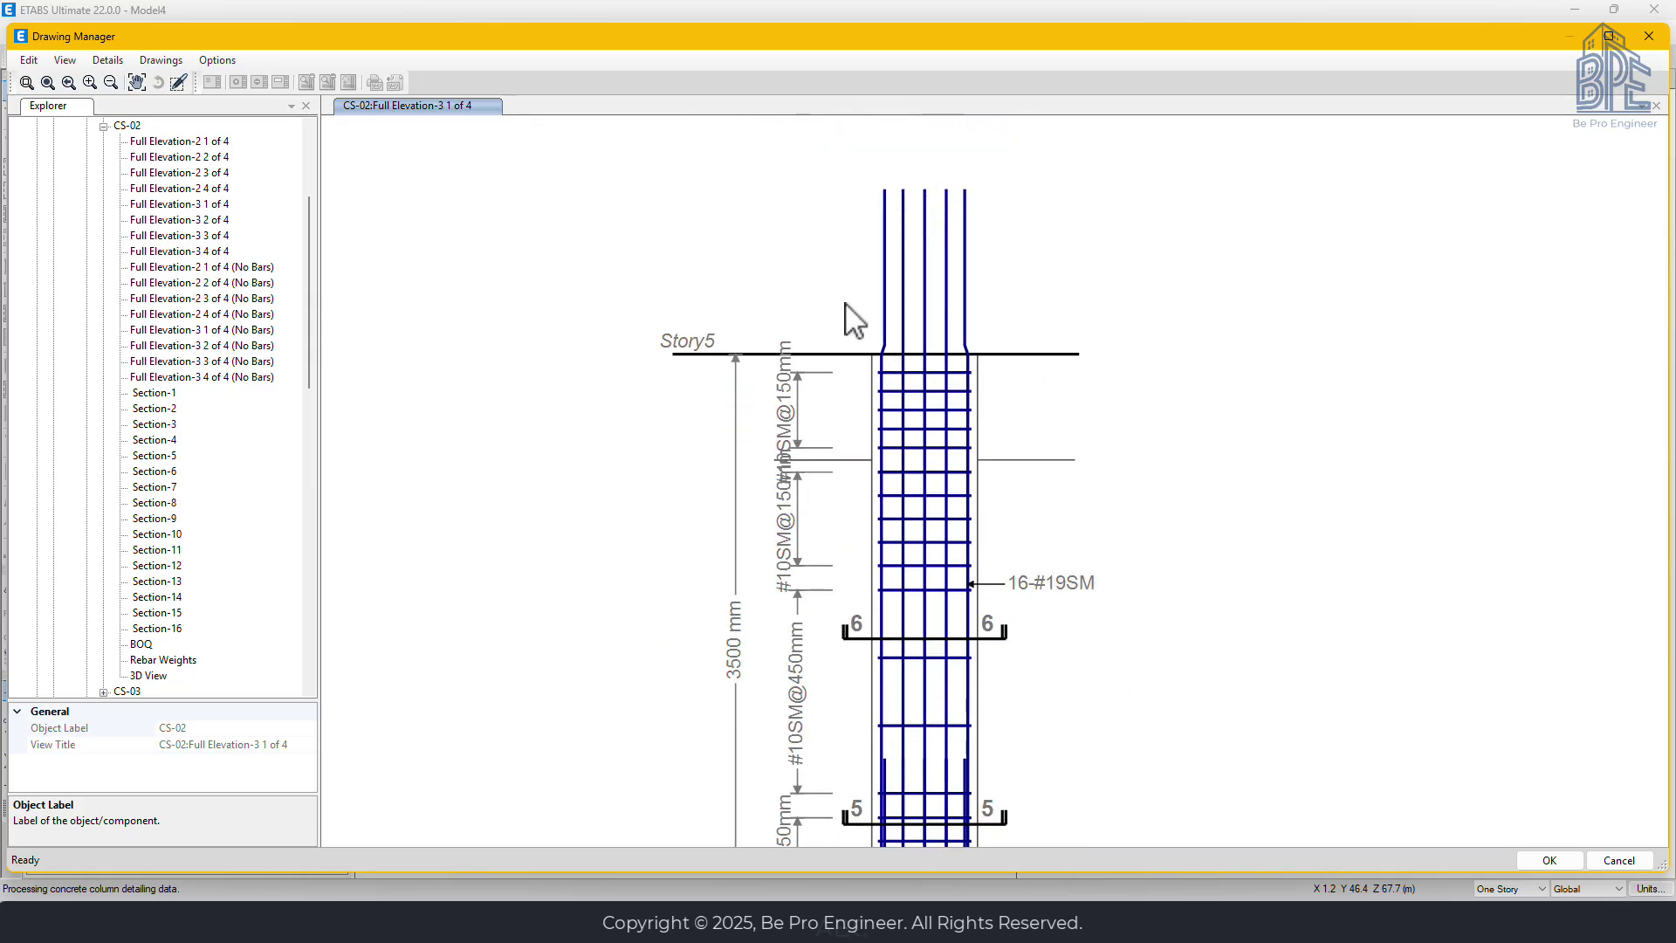
# Export CS-02's Full Elevation-3 1 of 4 view as DXF, then return to the CS-02 drawing list.
pyautogui.rightClick(597, 368)
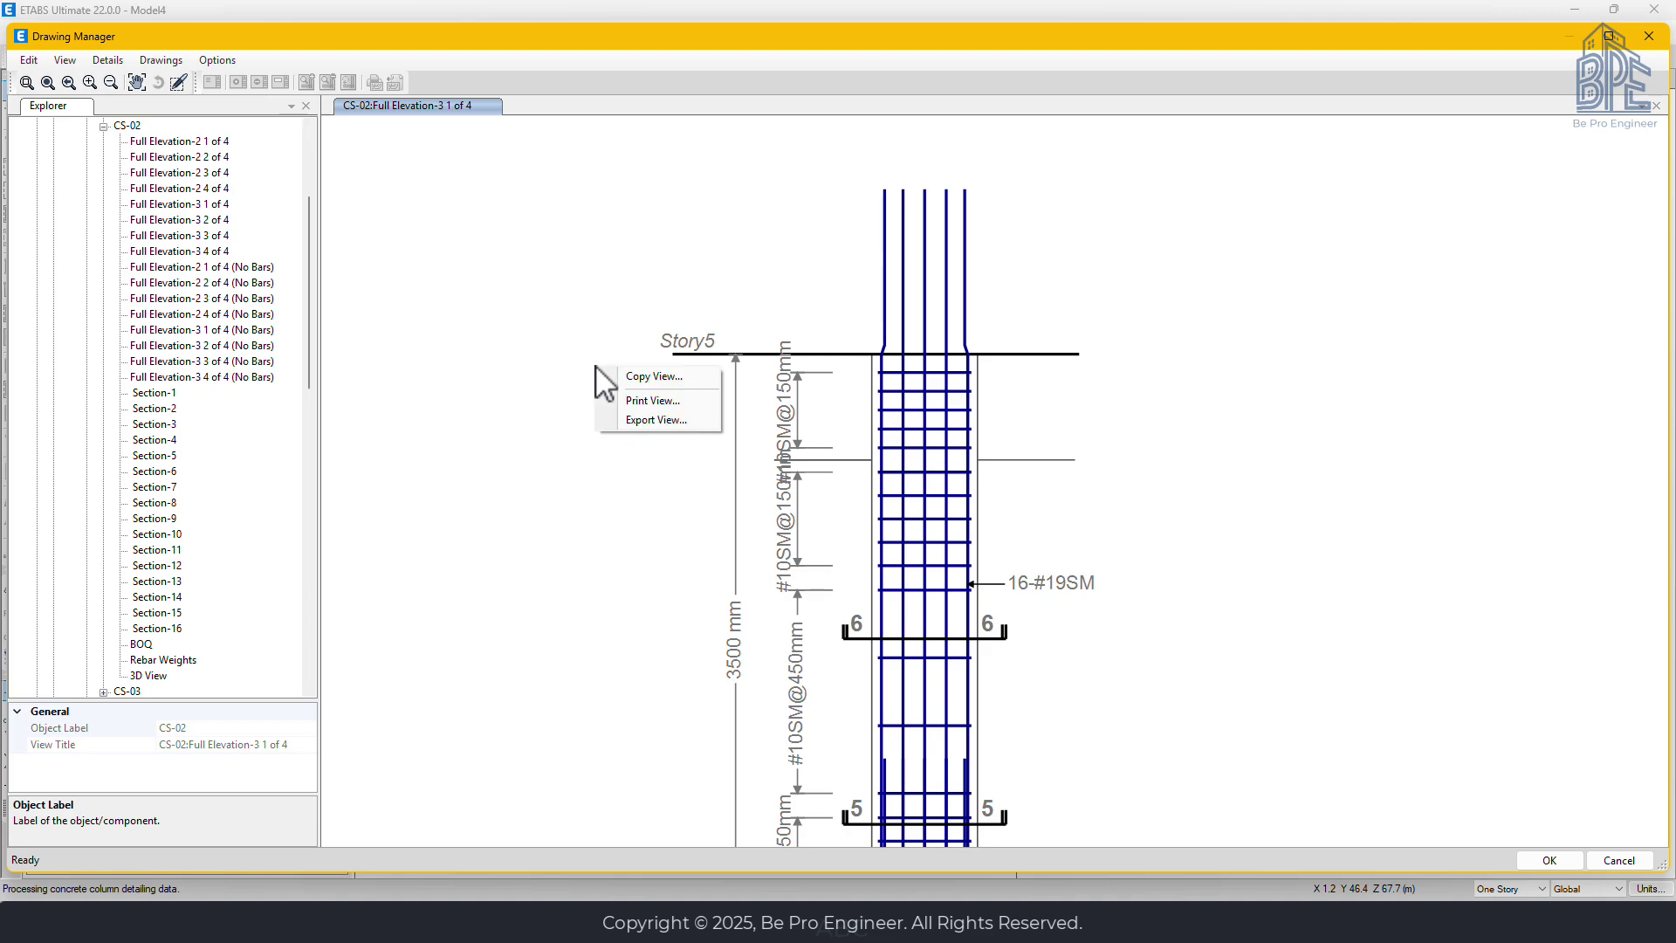
pyautogui.click(656, 422)
pyautogui.click(682, 557)
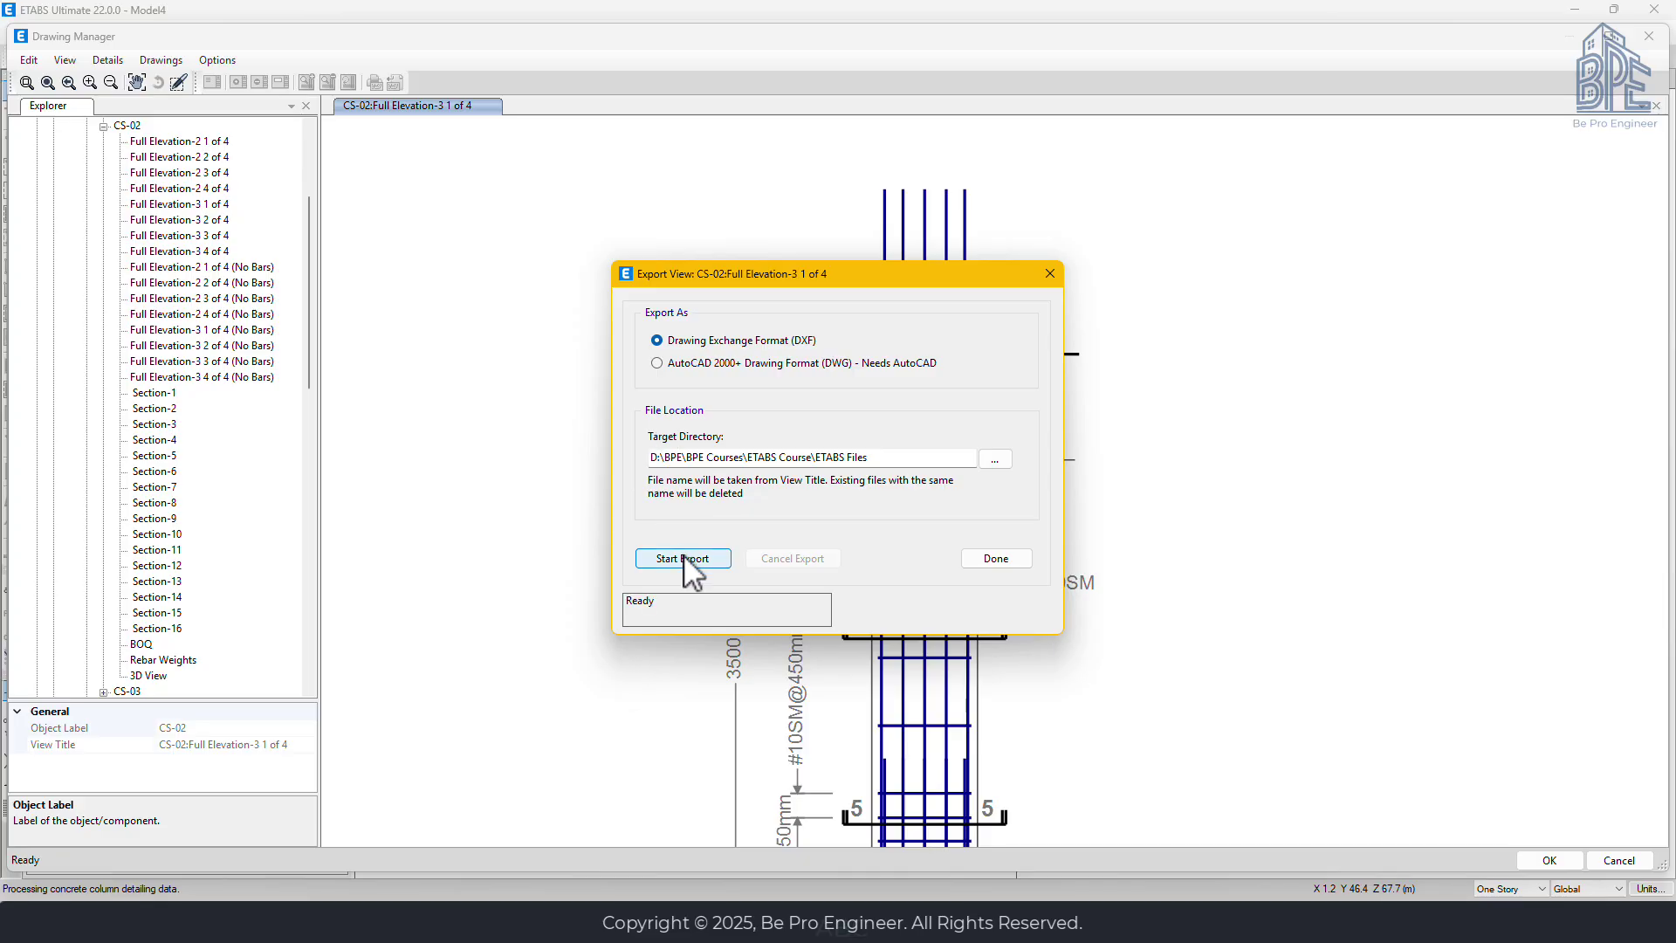
pyautogui.click(992, 560)
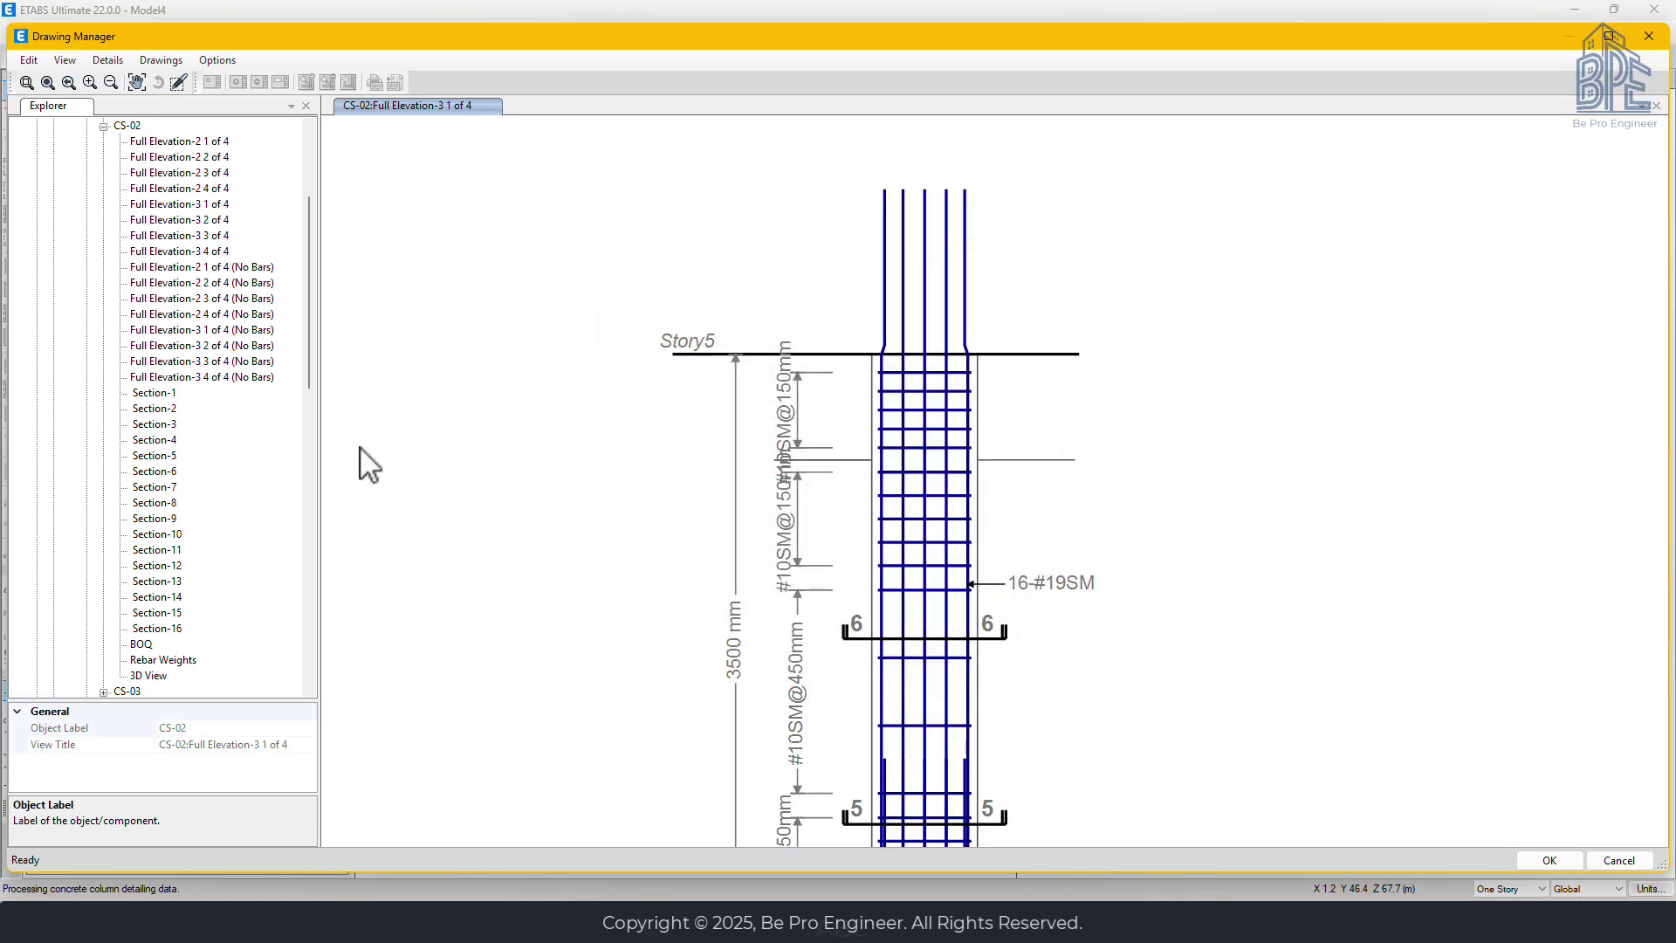
pyautogui.click(311, 358)
pyautogui.scroll(-1, 312, 358)
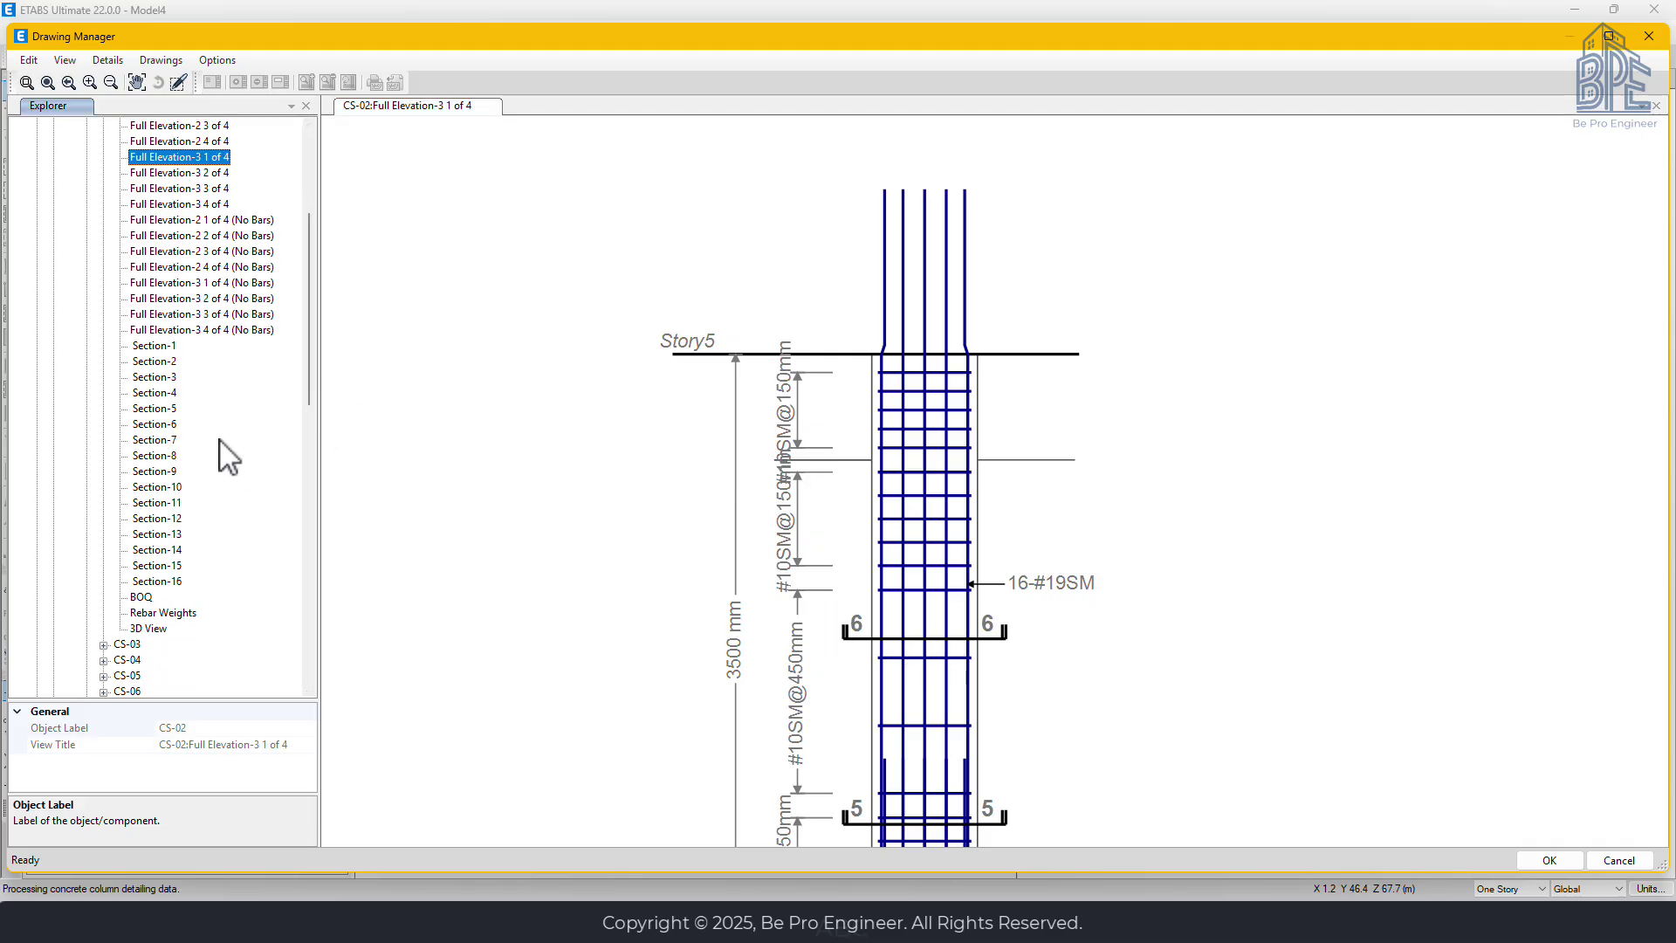
# Step through CS-02's Section-6, 9 and 11, BOQ summary and Rebar Weights, ending on 3D View.
pyautogui.click(174, 424)
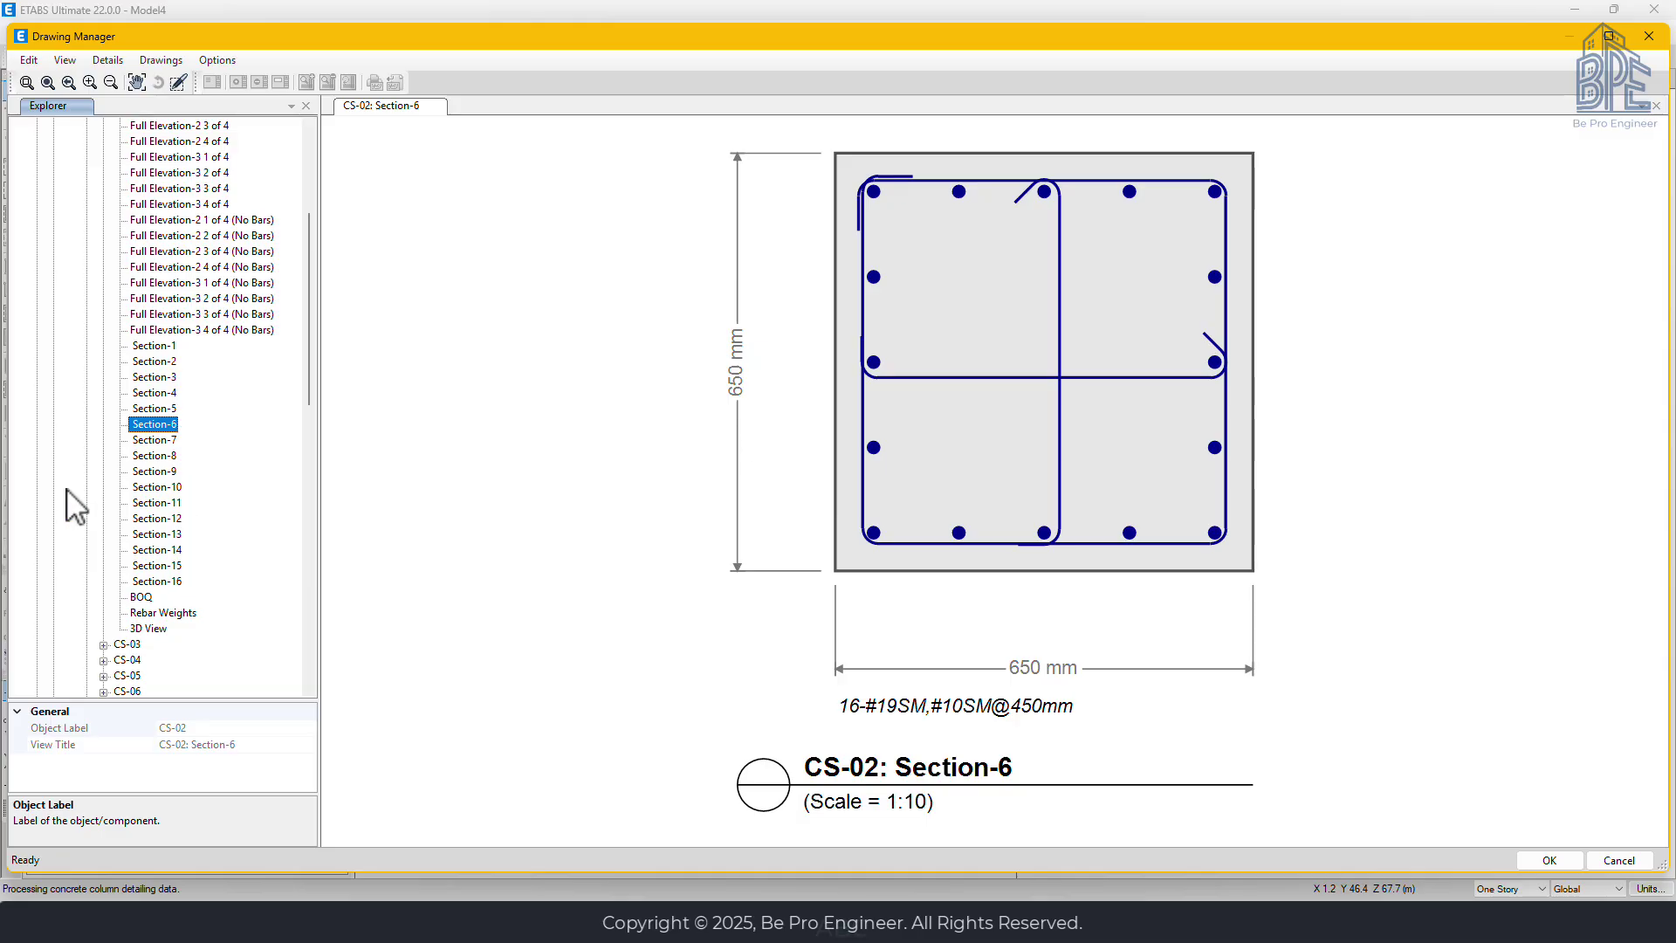
pyautogui.click(164, 472)
pyautogui.click(168, 504)
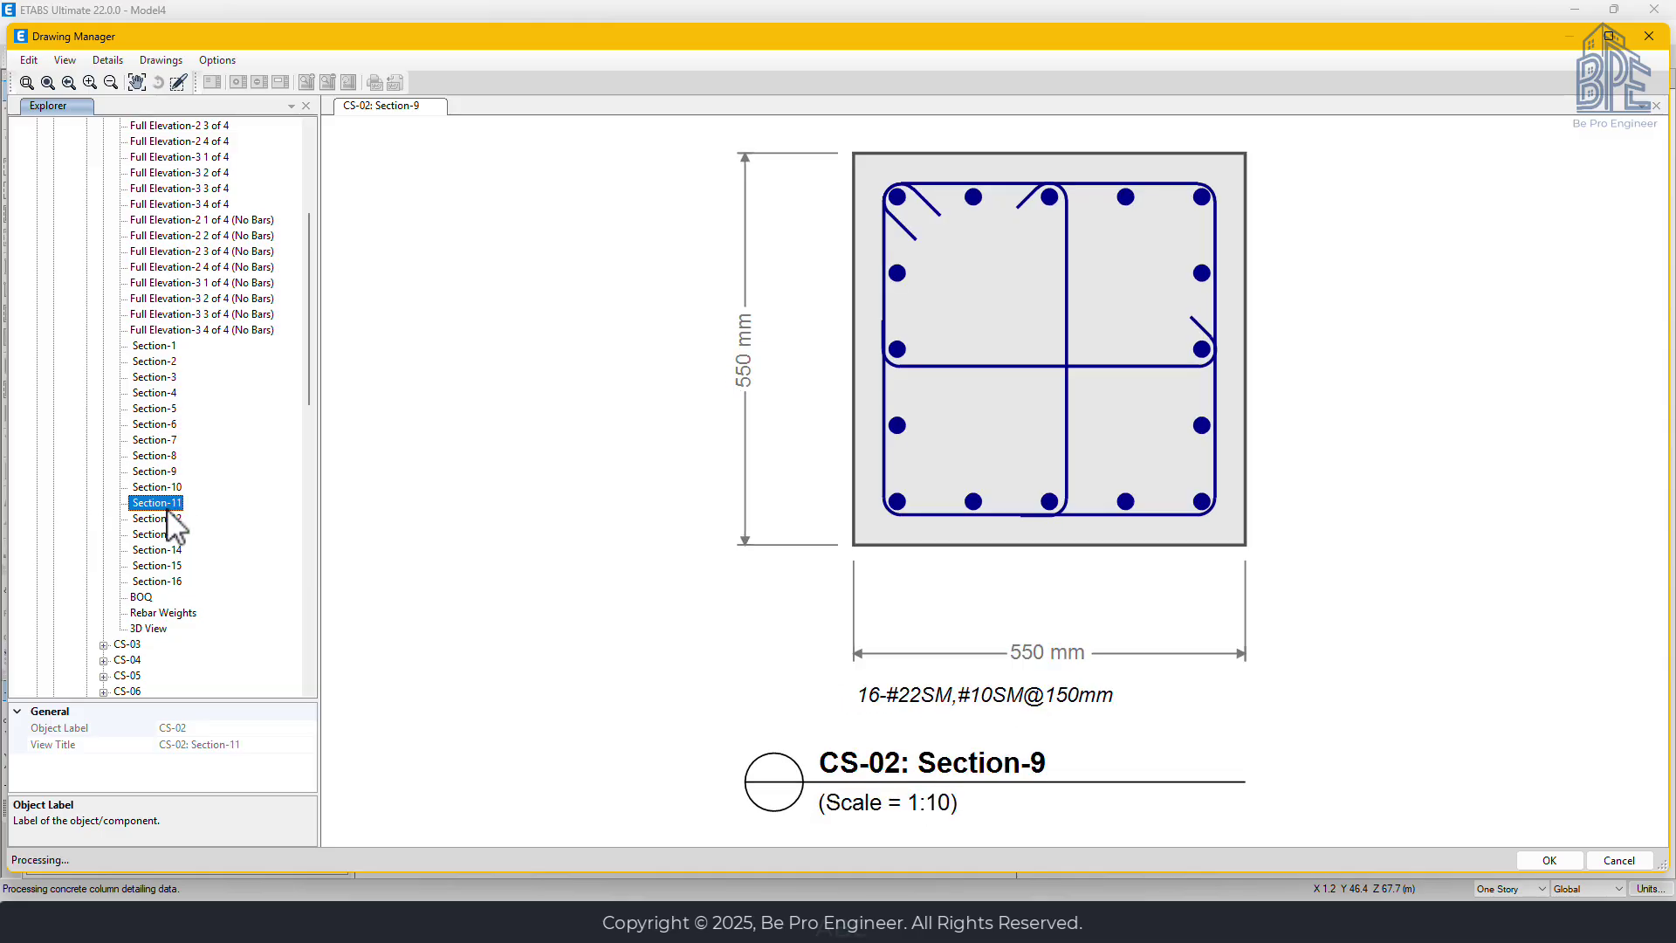
pyautogui.click(140, 598)
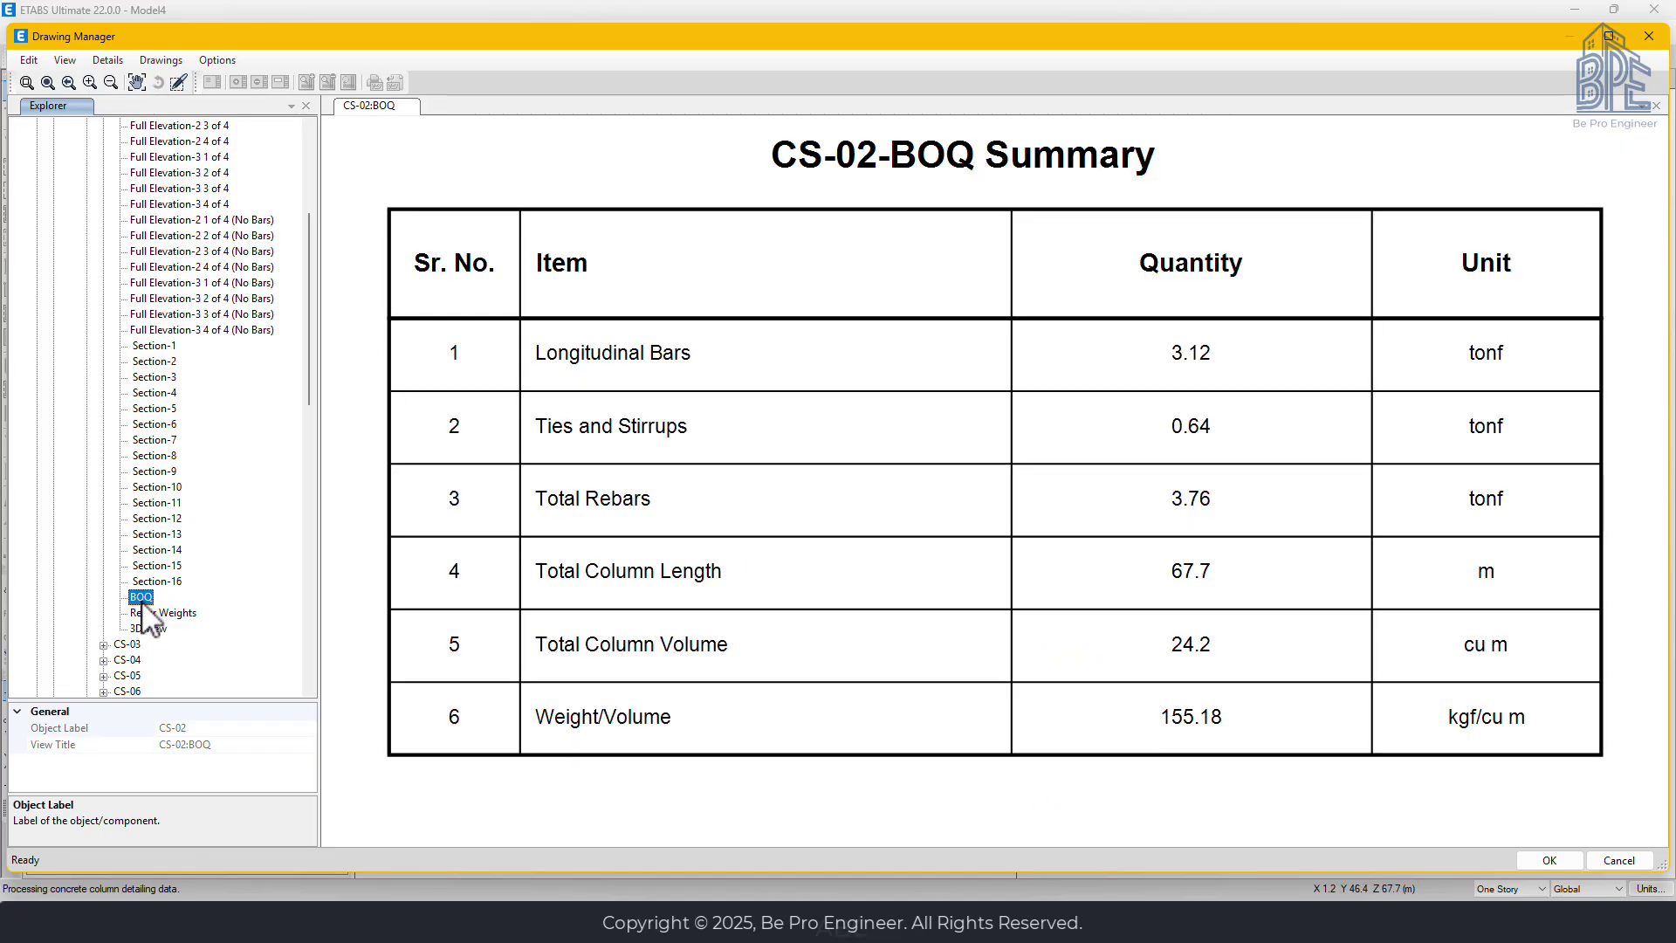
pyautogui.click(161, 615)
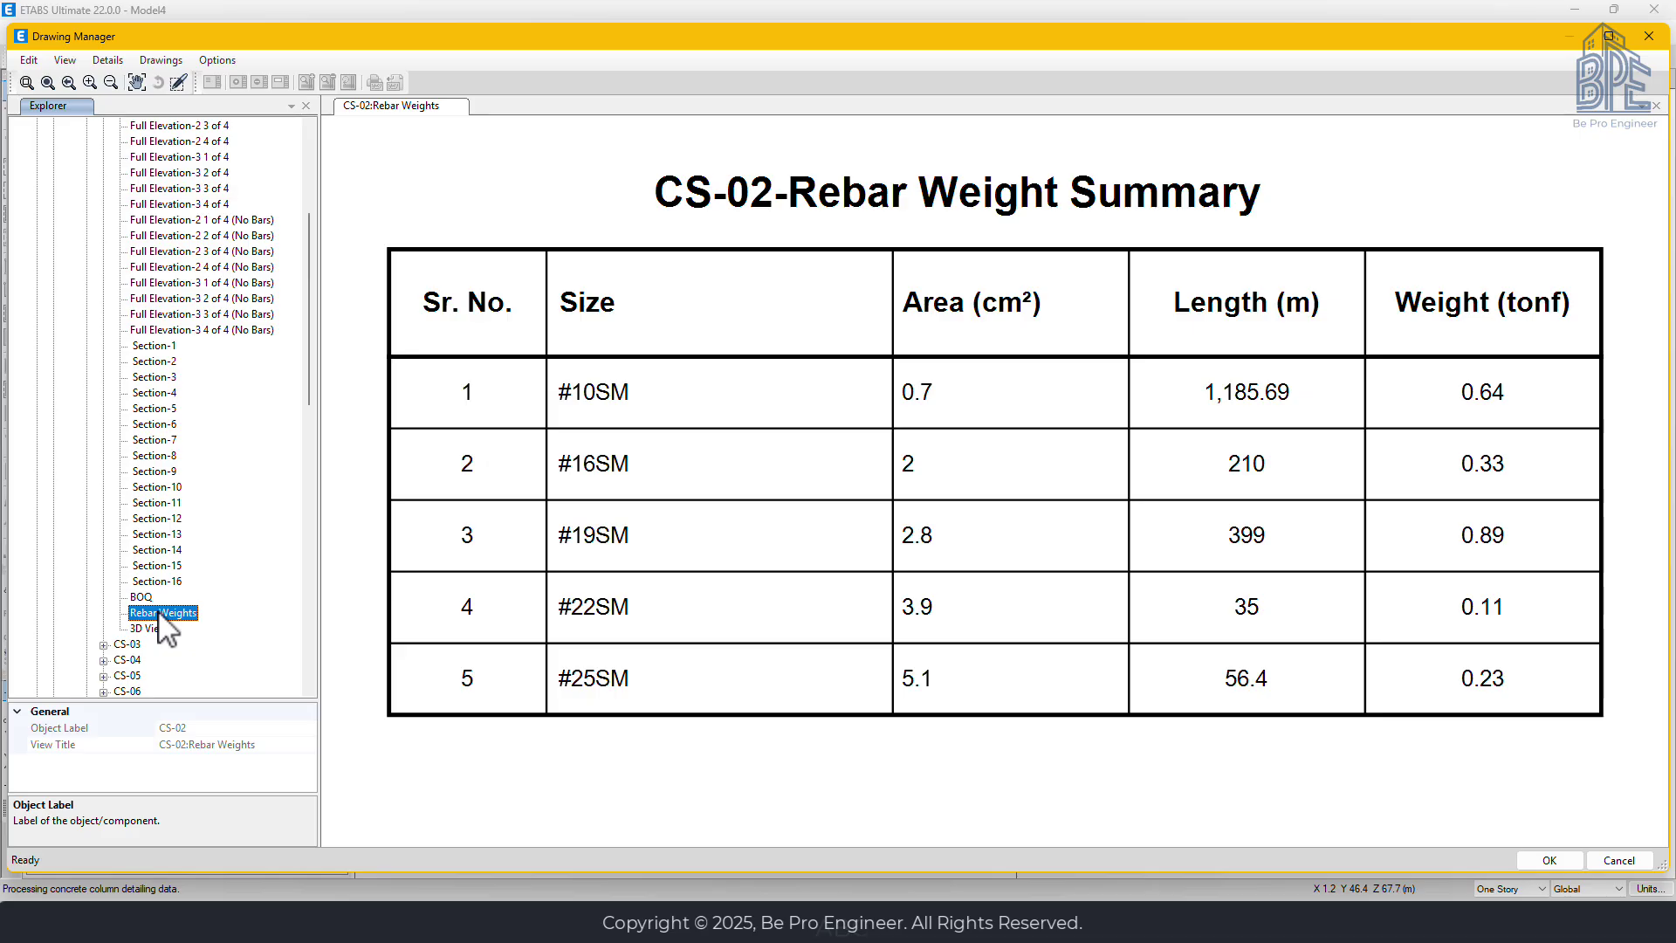
pyautogui.click(160, 626)
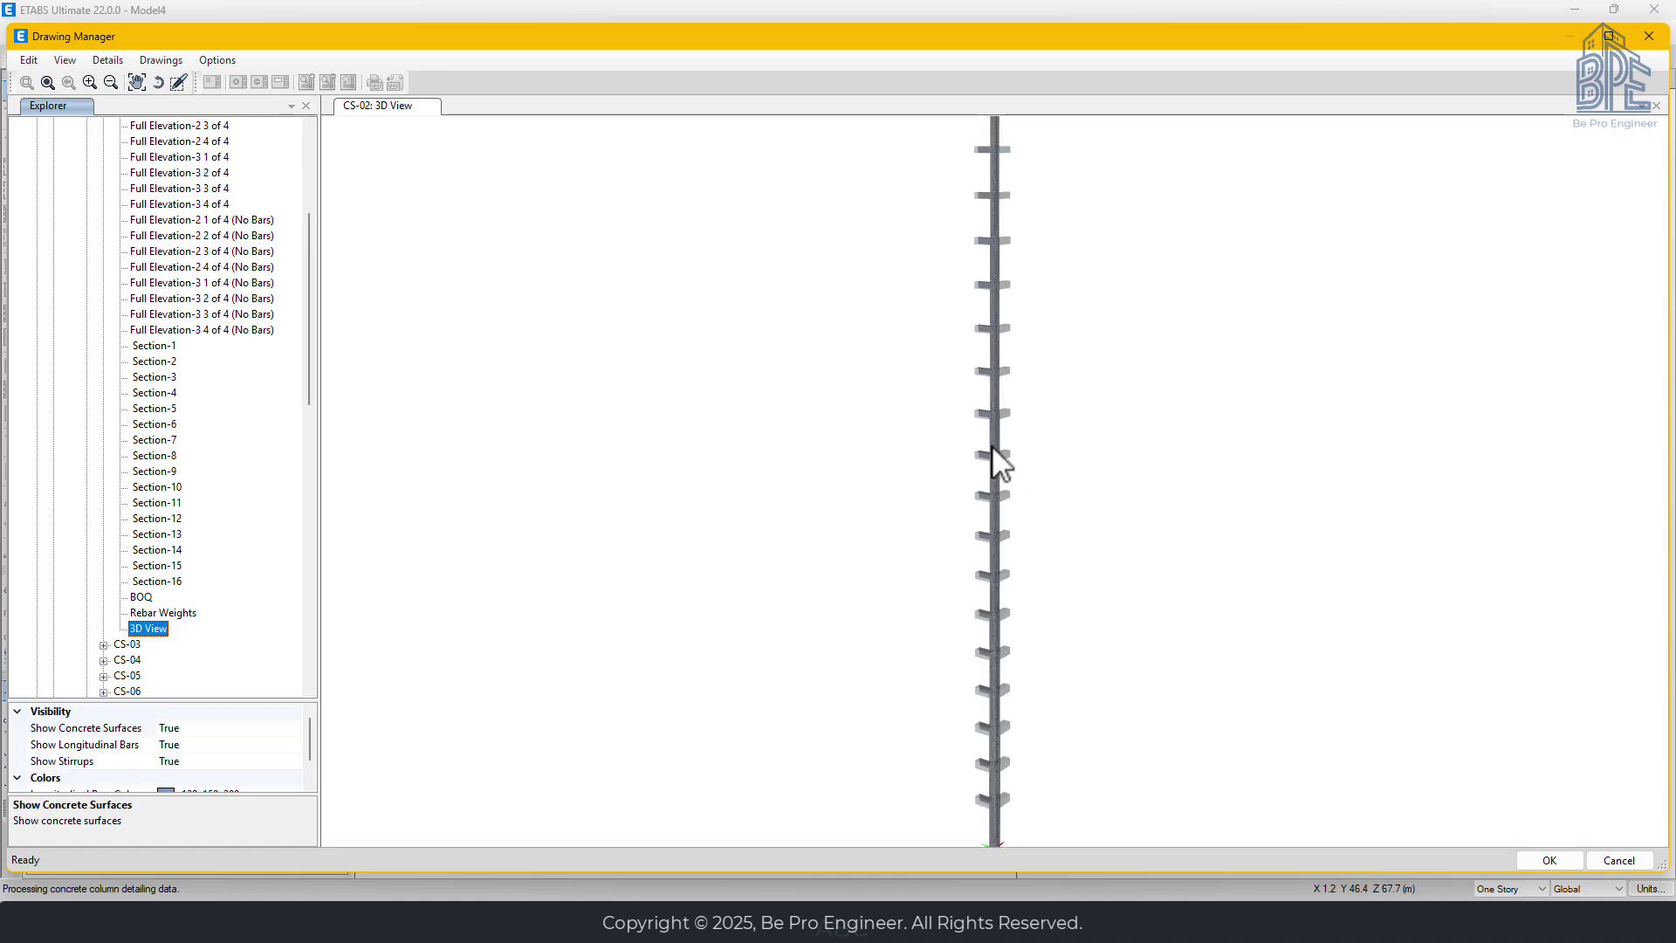
# Zoom in on the CS-02 column and orbit to view its rebar cage from above.
pyautogui.scroll(5, 1003, 449)
pyautogui.scroll(5, 979, 445)
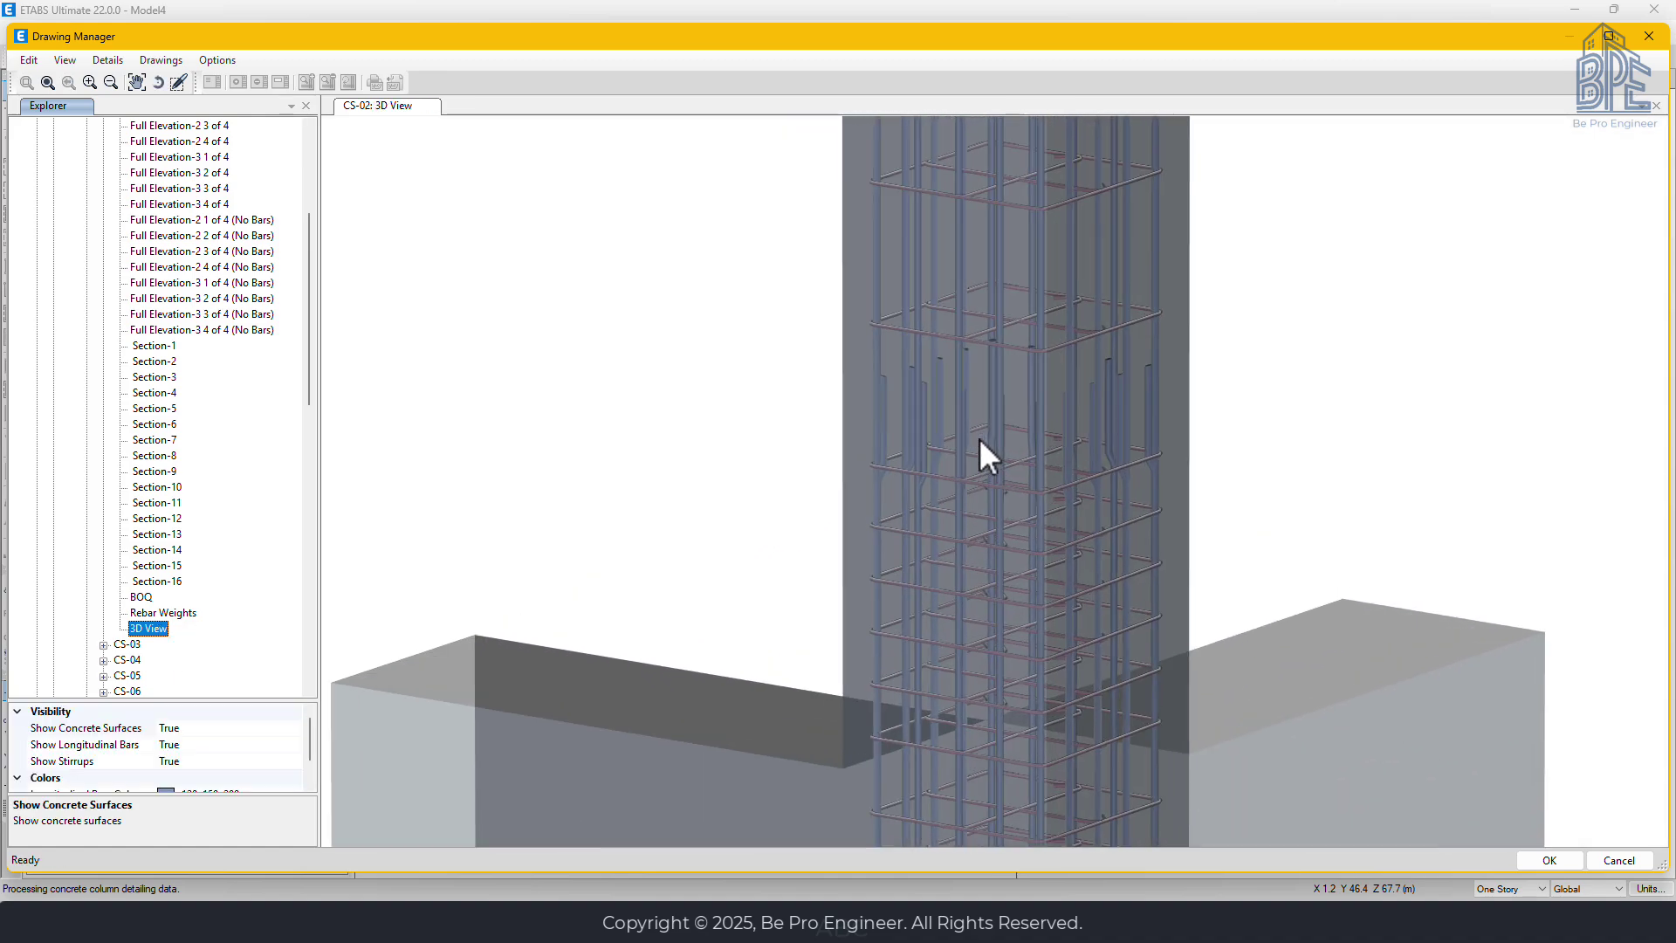
pyautogui.click(987, 265)
pyautogui.scroll(-3, 1016, 602)
pyautogui.moveTo(1049, 529); pyautogui.dragTo(1024, 628, button='middle')
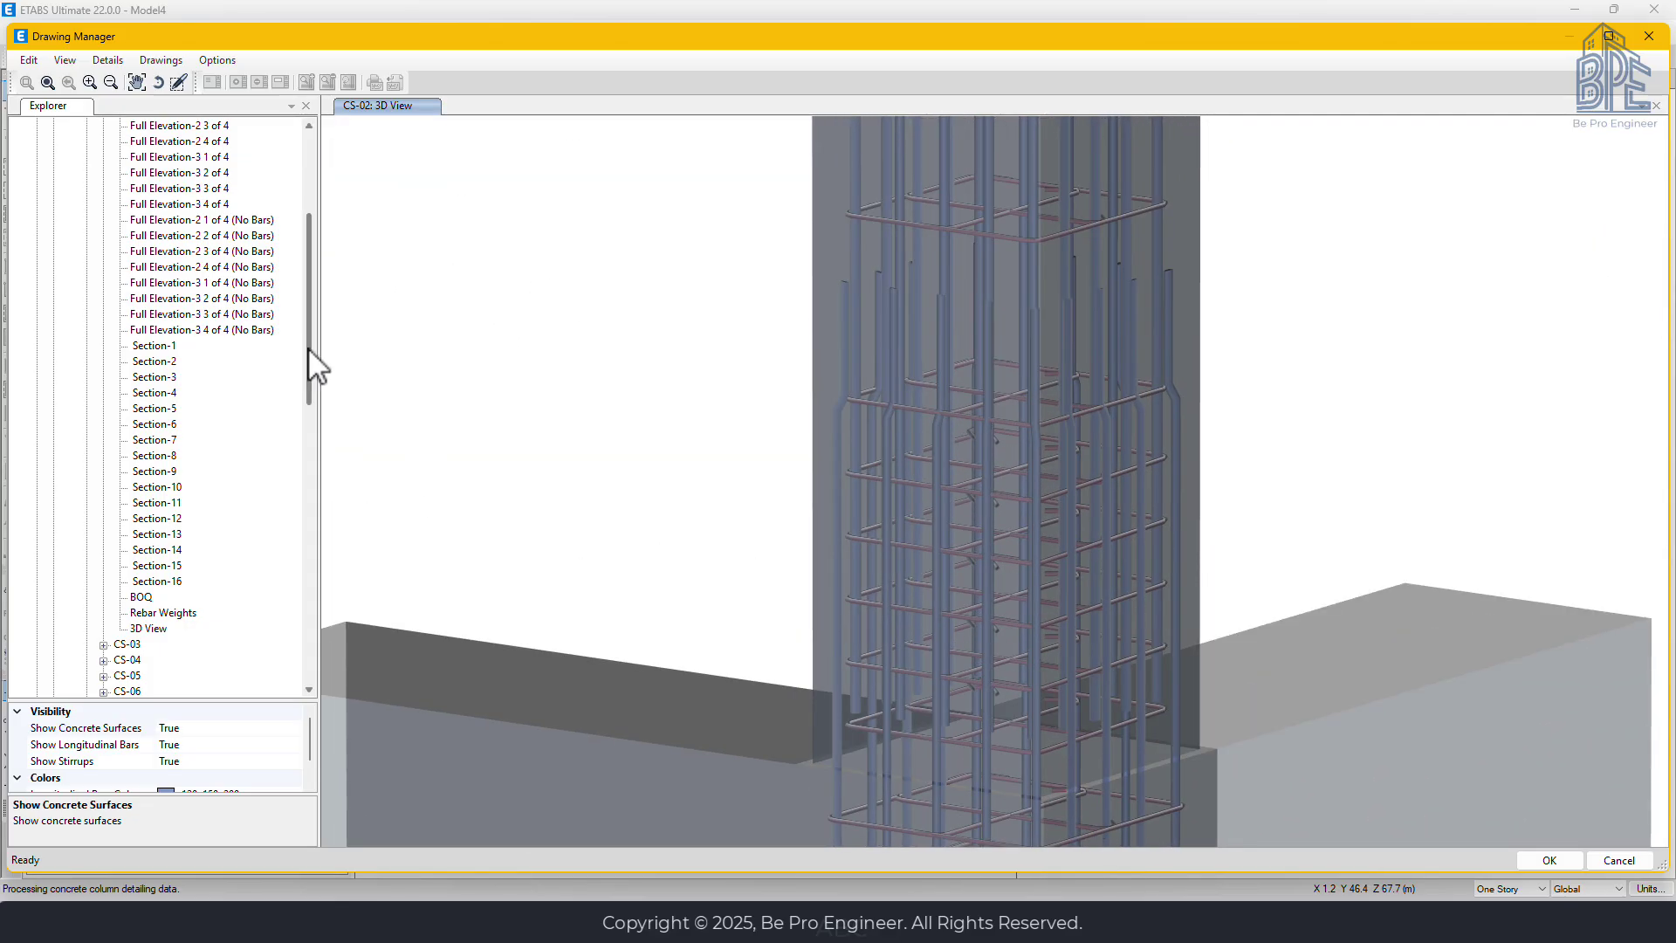
# Scroll the Explorer tree and expand Column Group Views to list CSG-01 through CSG-23.
pyautogui.moveTo(308, 349); pyautogui.dragTo(307, 516)
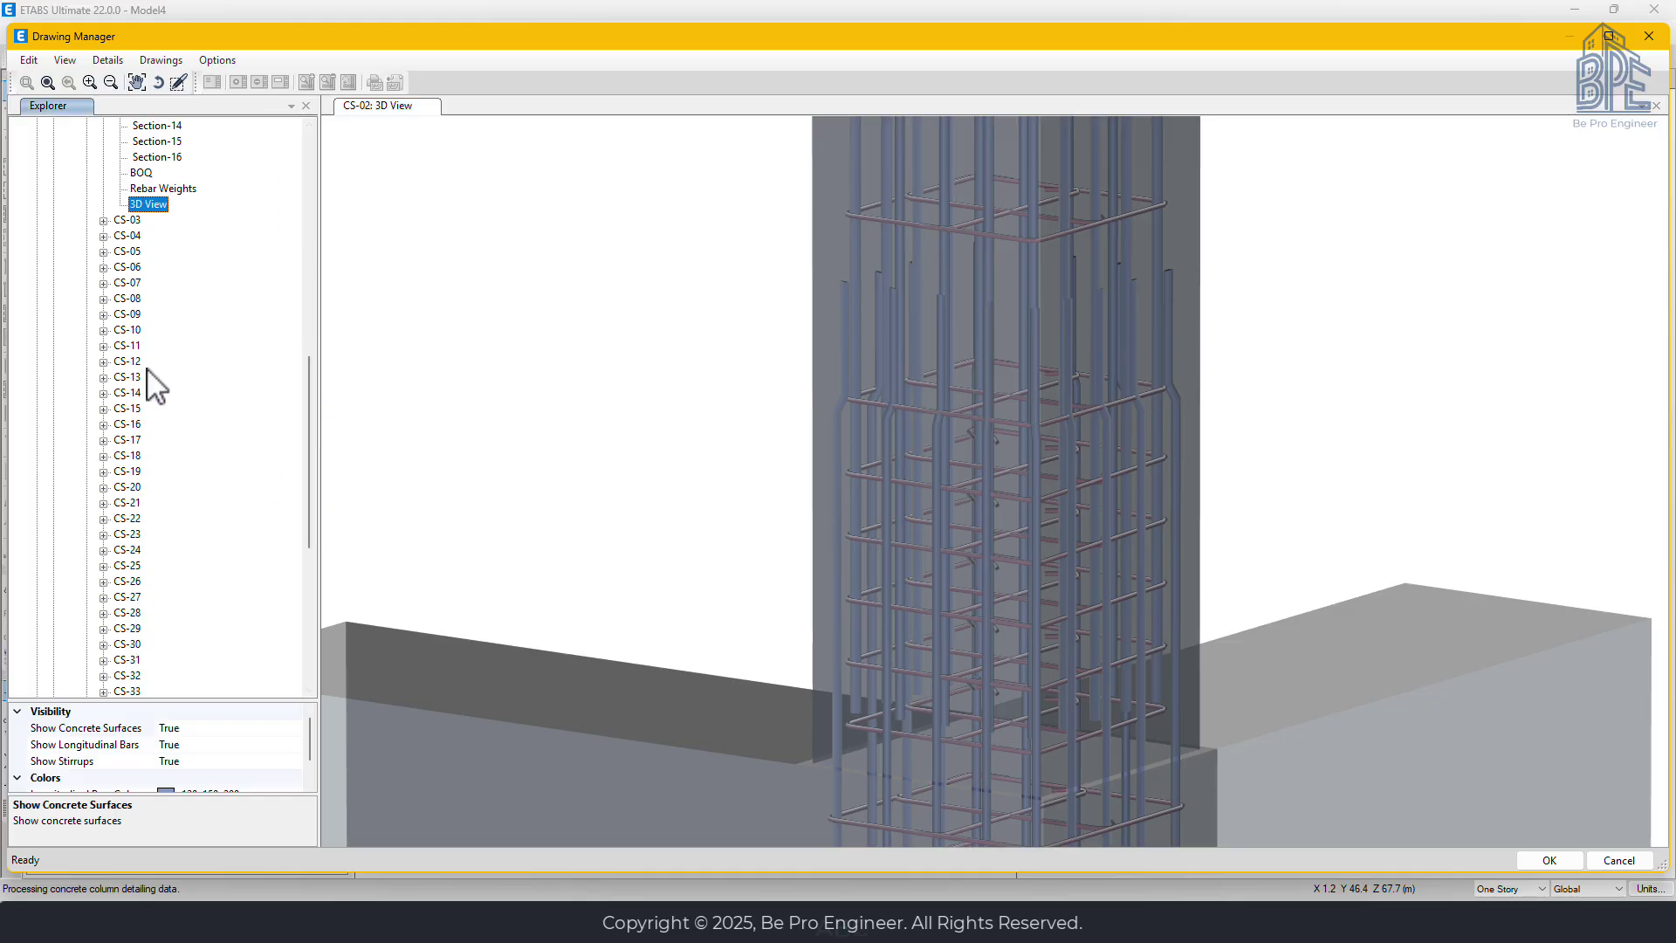
pyautogui.moveTo(311, 393); pyautogui.dragTo(318, 553)
pyautogui.click(87, 582)
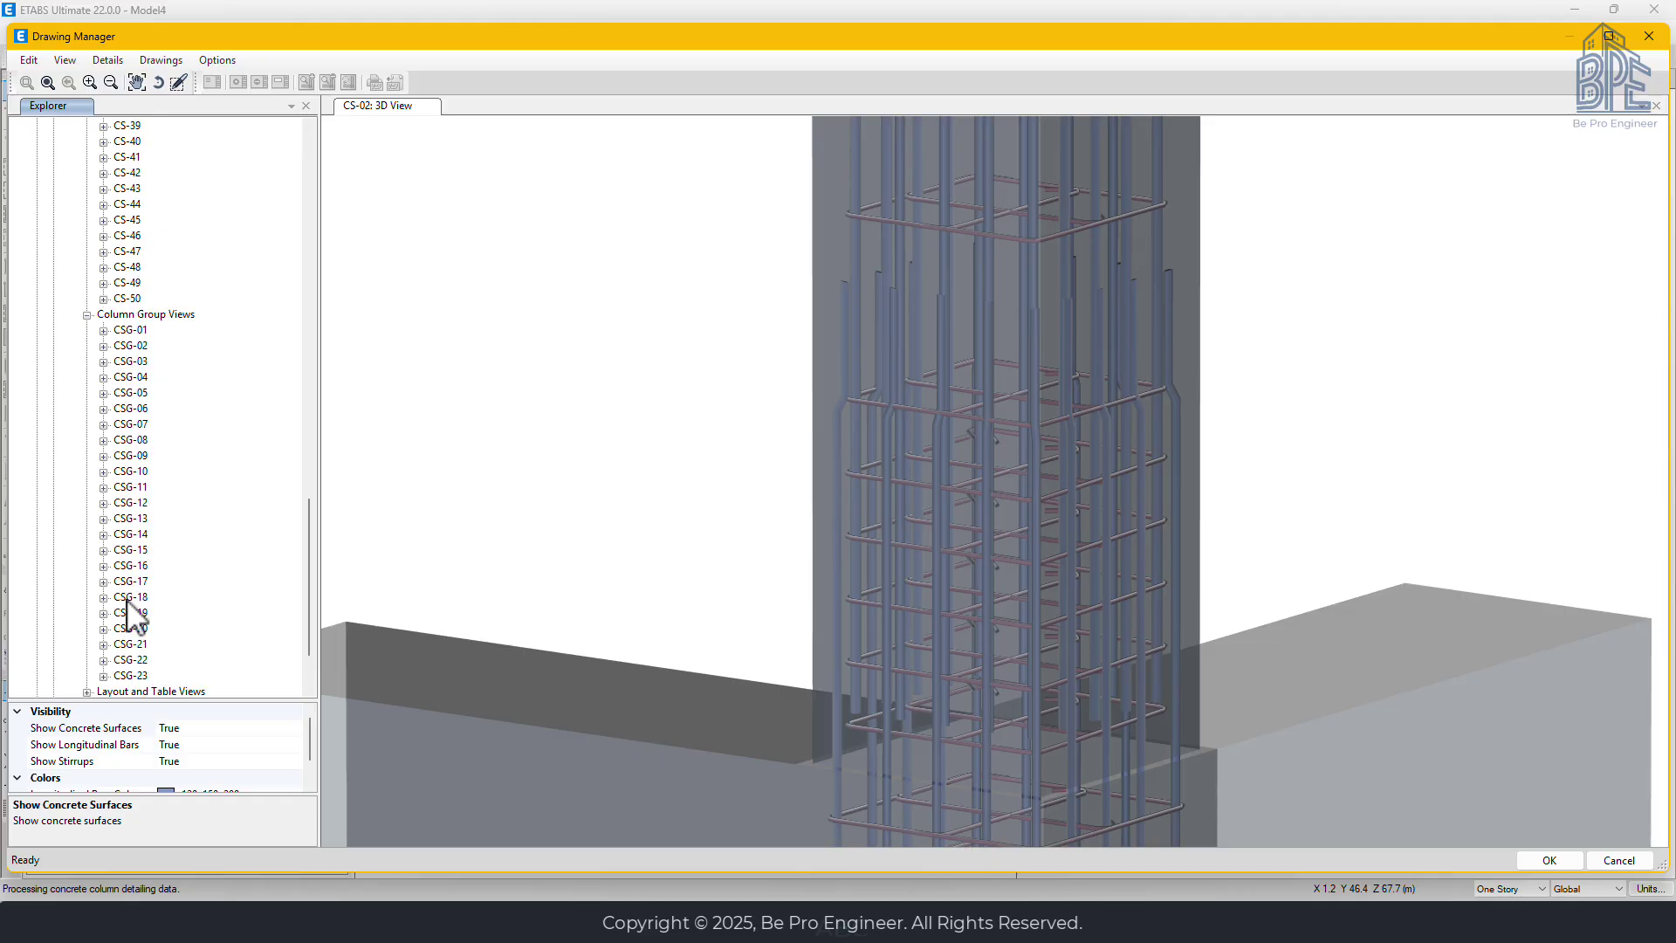
pyautogui.moveTo(310, 587); pyautogui.dragTo(307, 654)
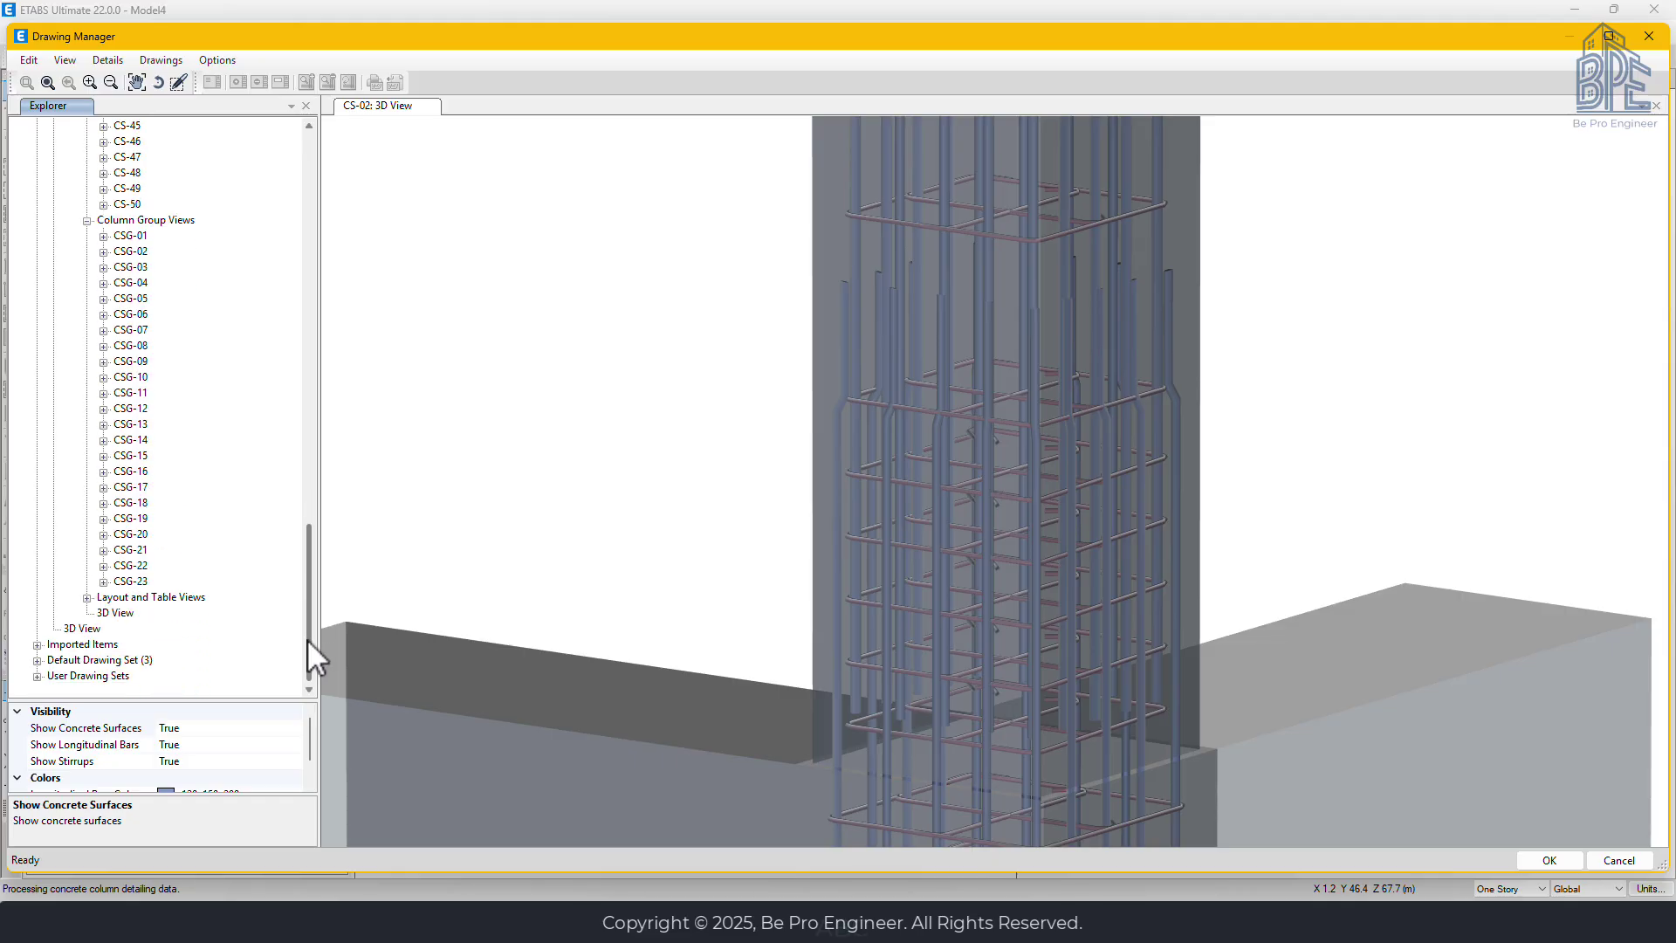
# Expand column group CSG-06 and display its layout plan.
pyautogui.click(122, 314)
pyautogui.click(106, 315)
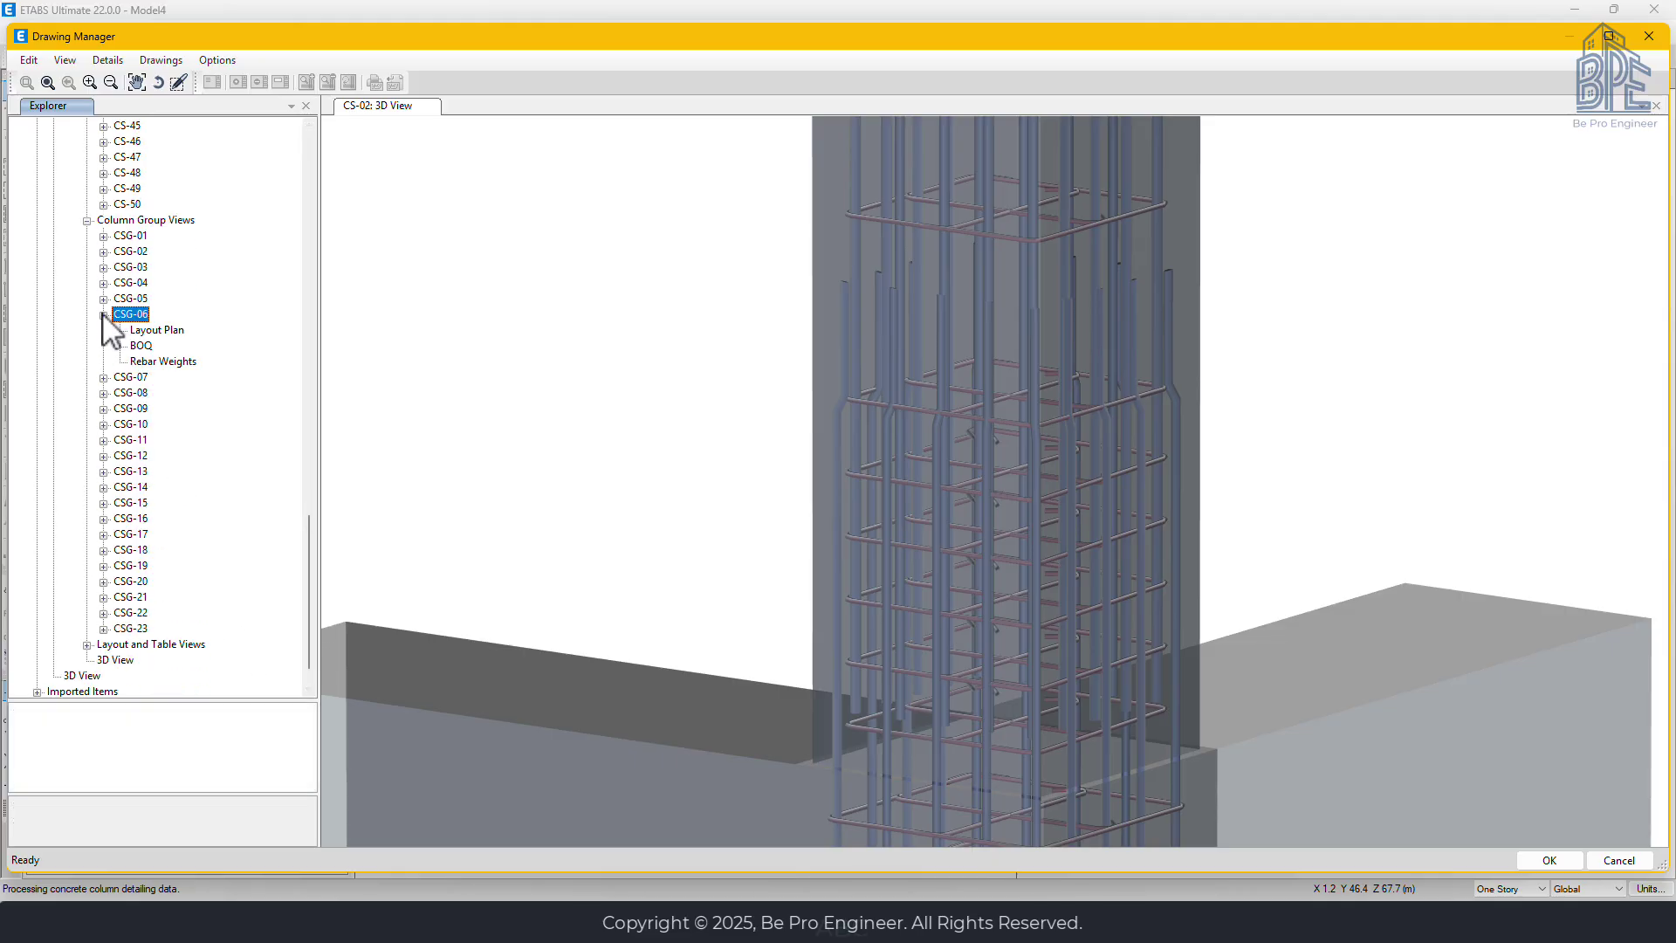
pyautogui.click(159, 331)
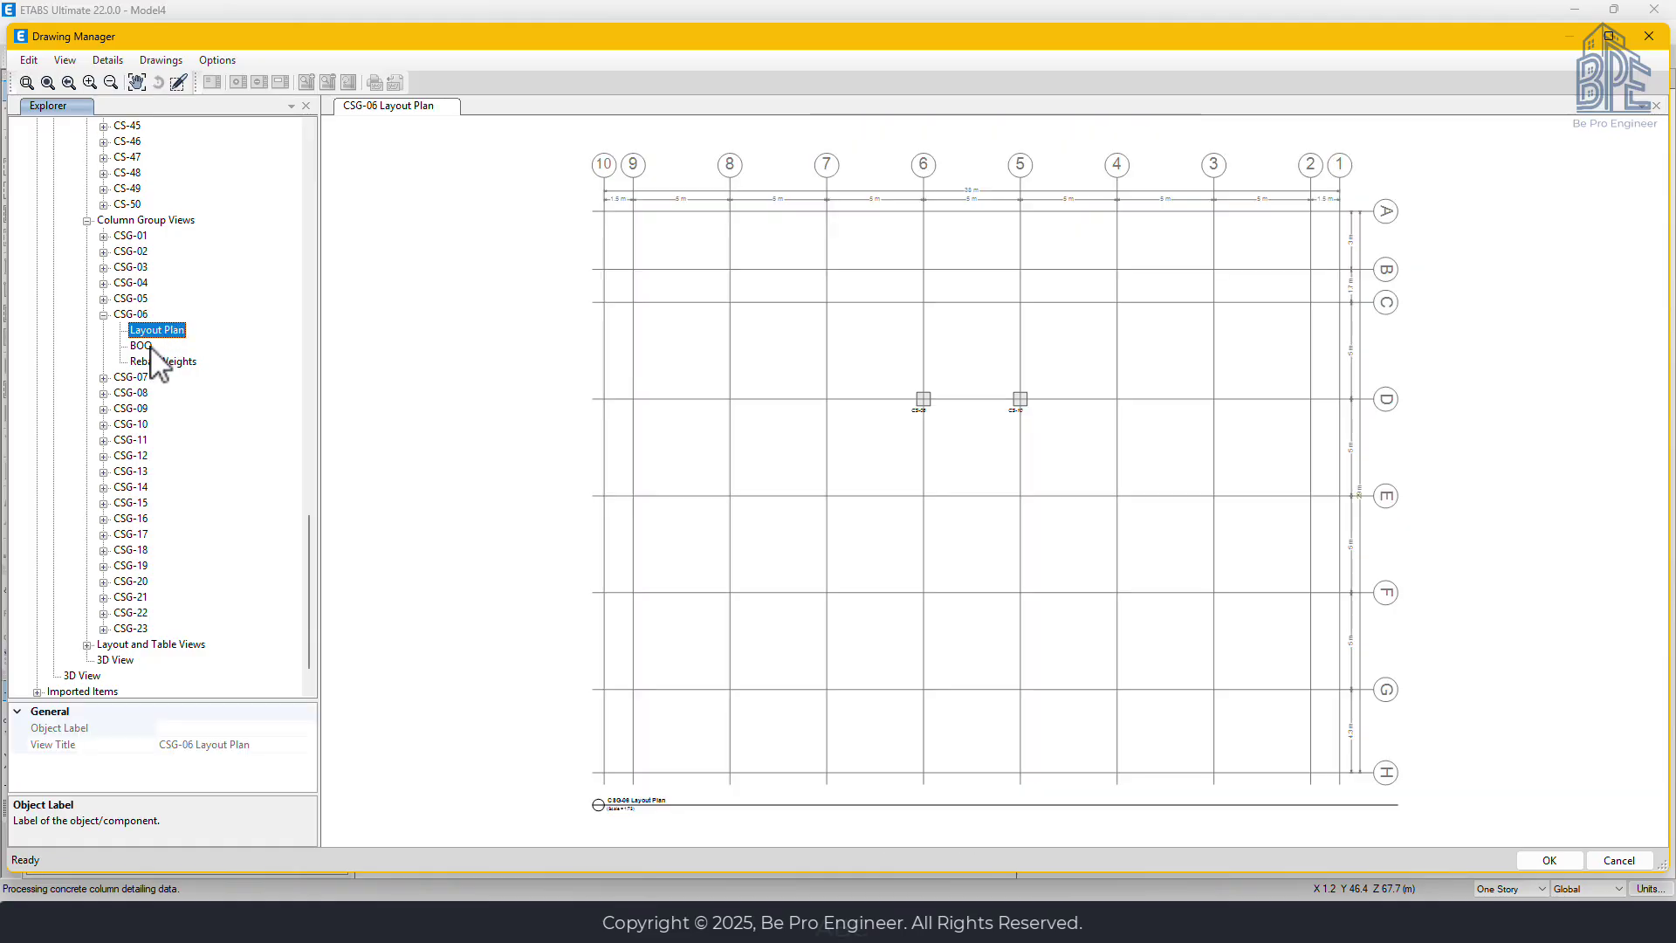
# View the CSG-06 BOQ and rebar weight summary, then expand Layout and Table Views.
pyautogui.click(147, 347)
pyautogui.click(150, 362)
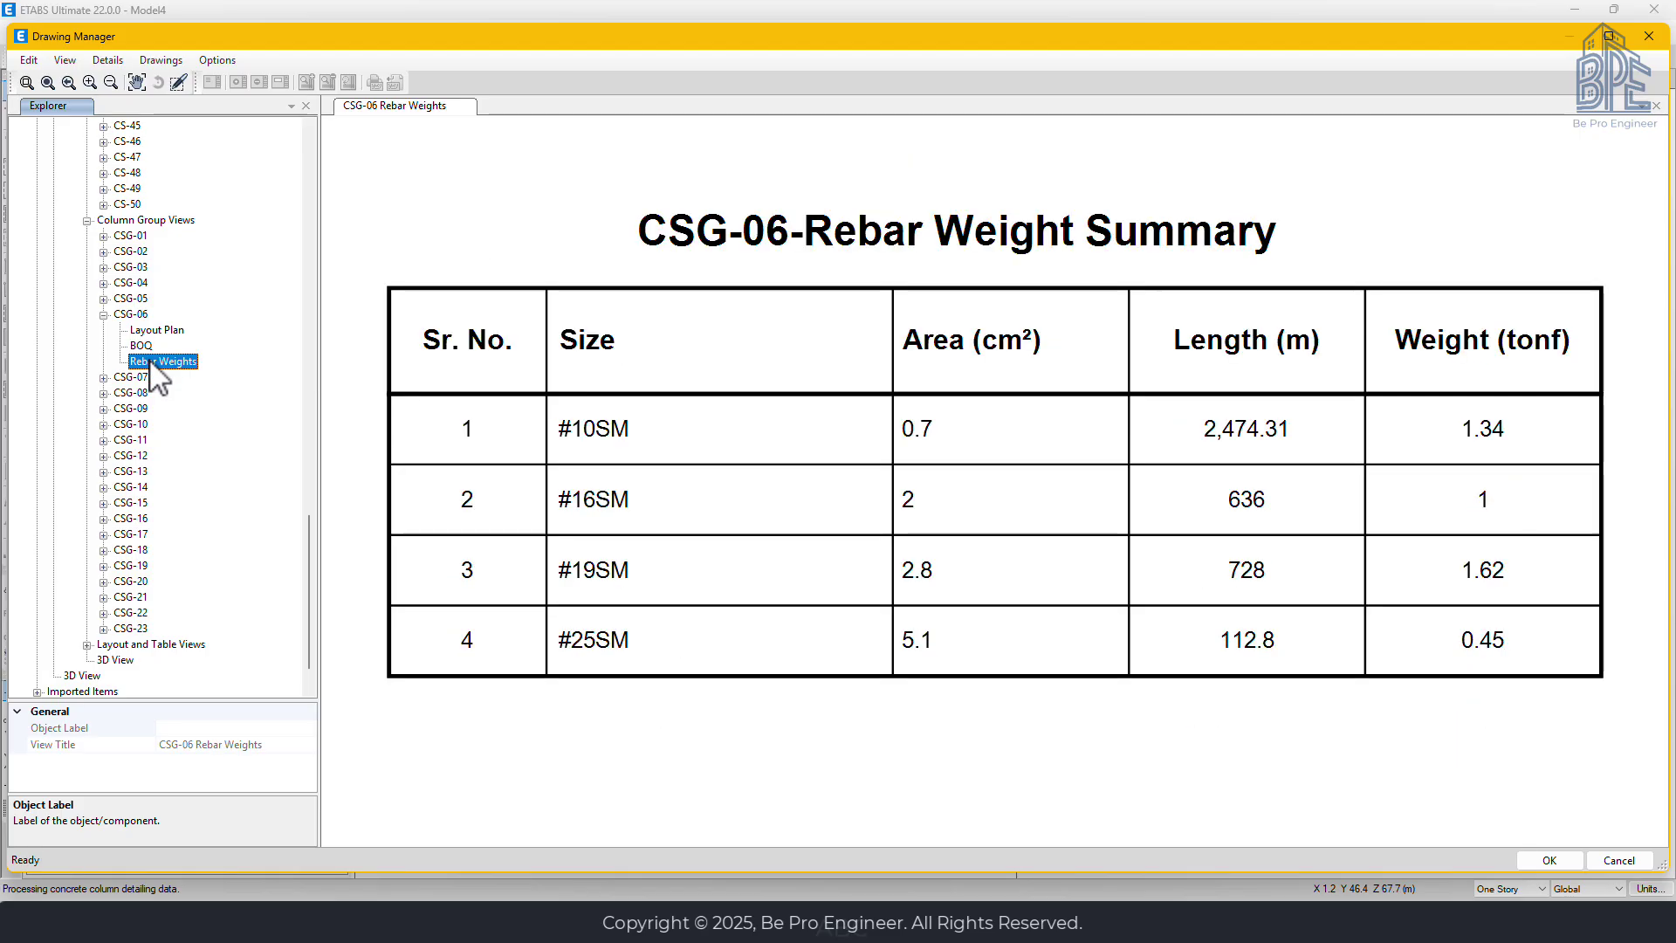
pyautogui.click(87, 644)
pyautogui.scroll(-3, 310, 611)
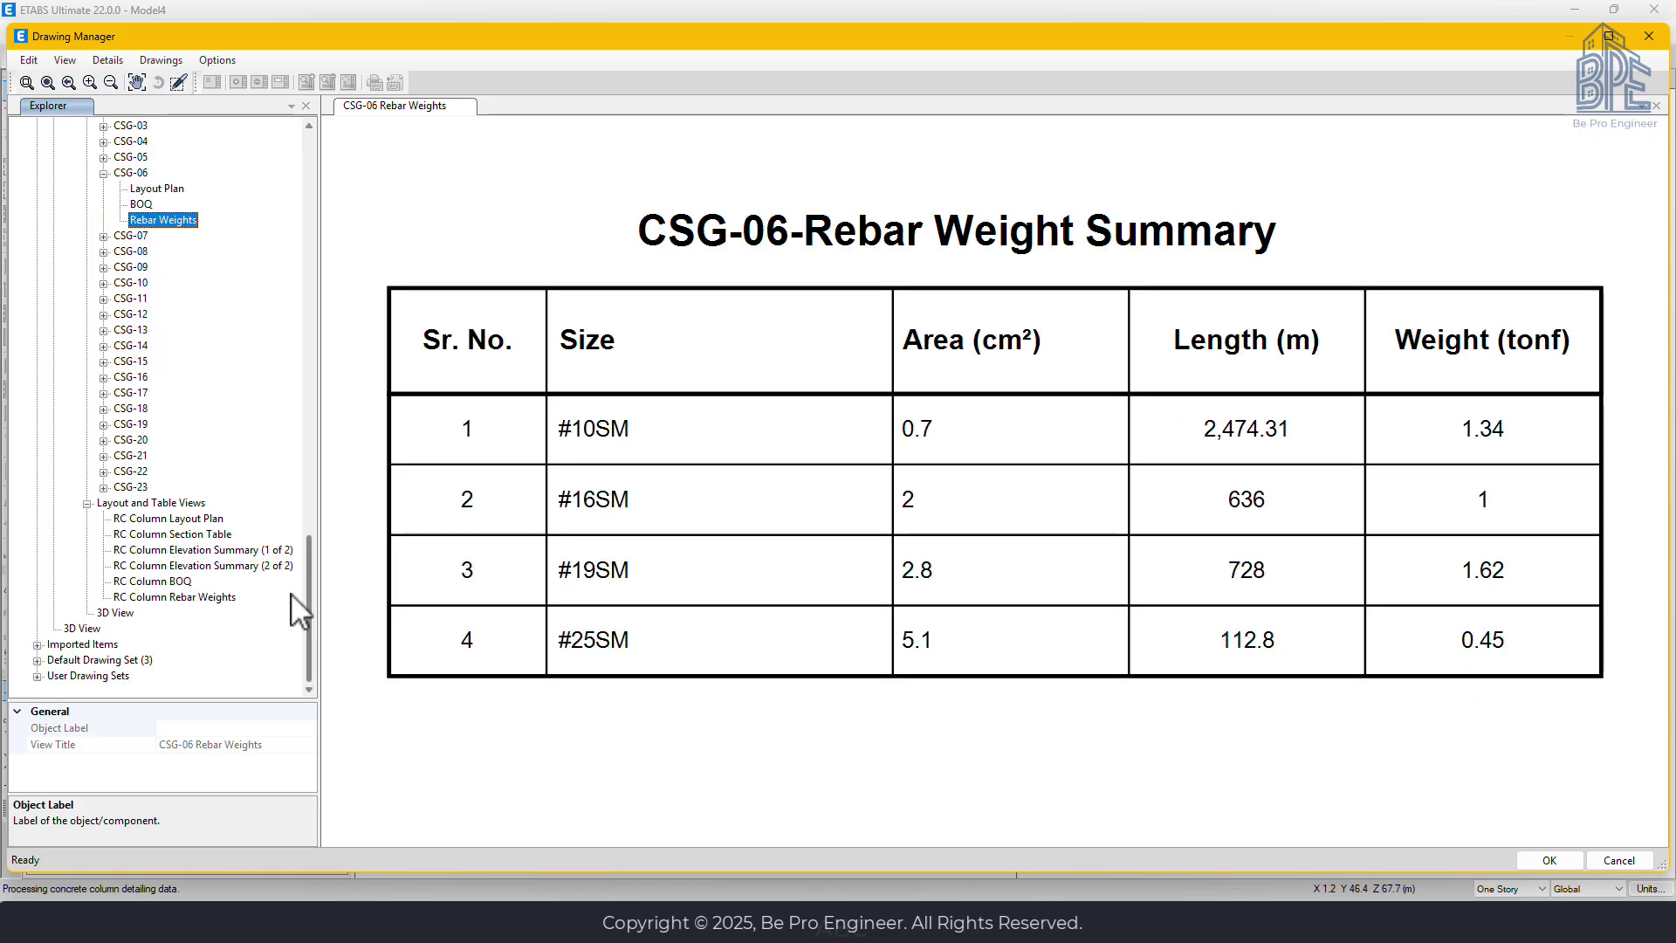
# Display the RC column layout plan, then zoom into the RC column section table.
pyautogui.click(173, 518)
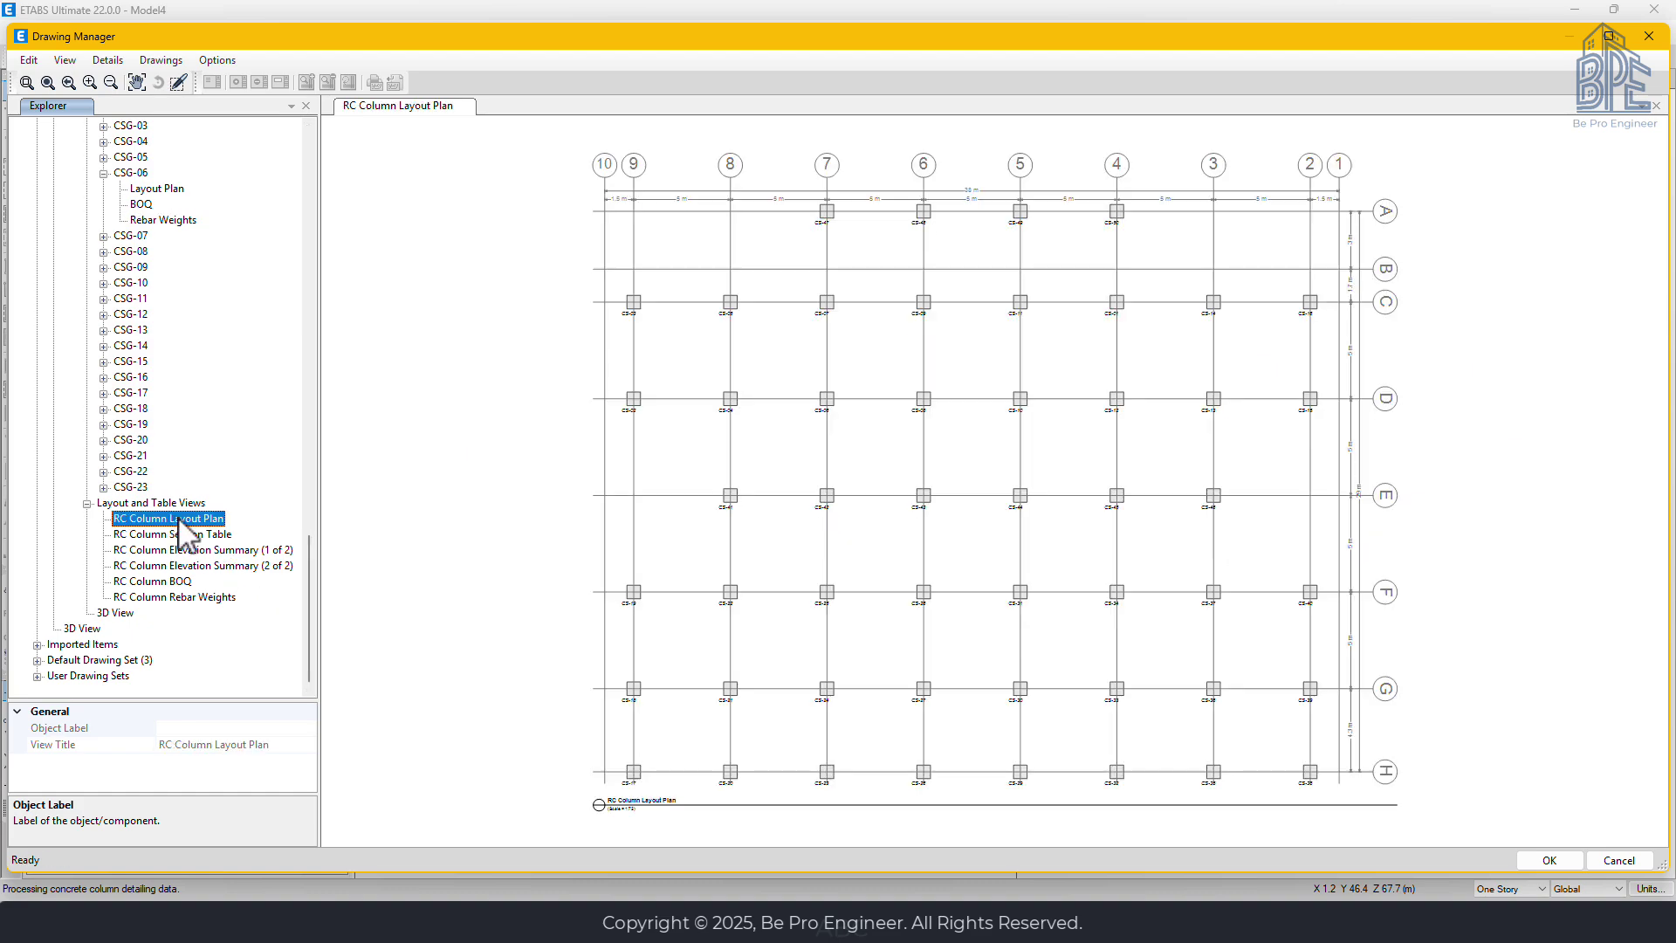
pyautogui.click(186, 534)
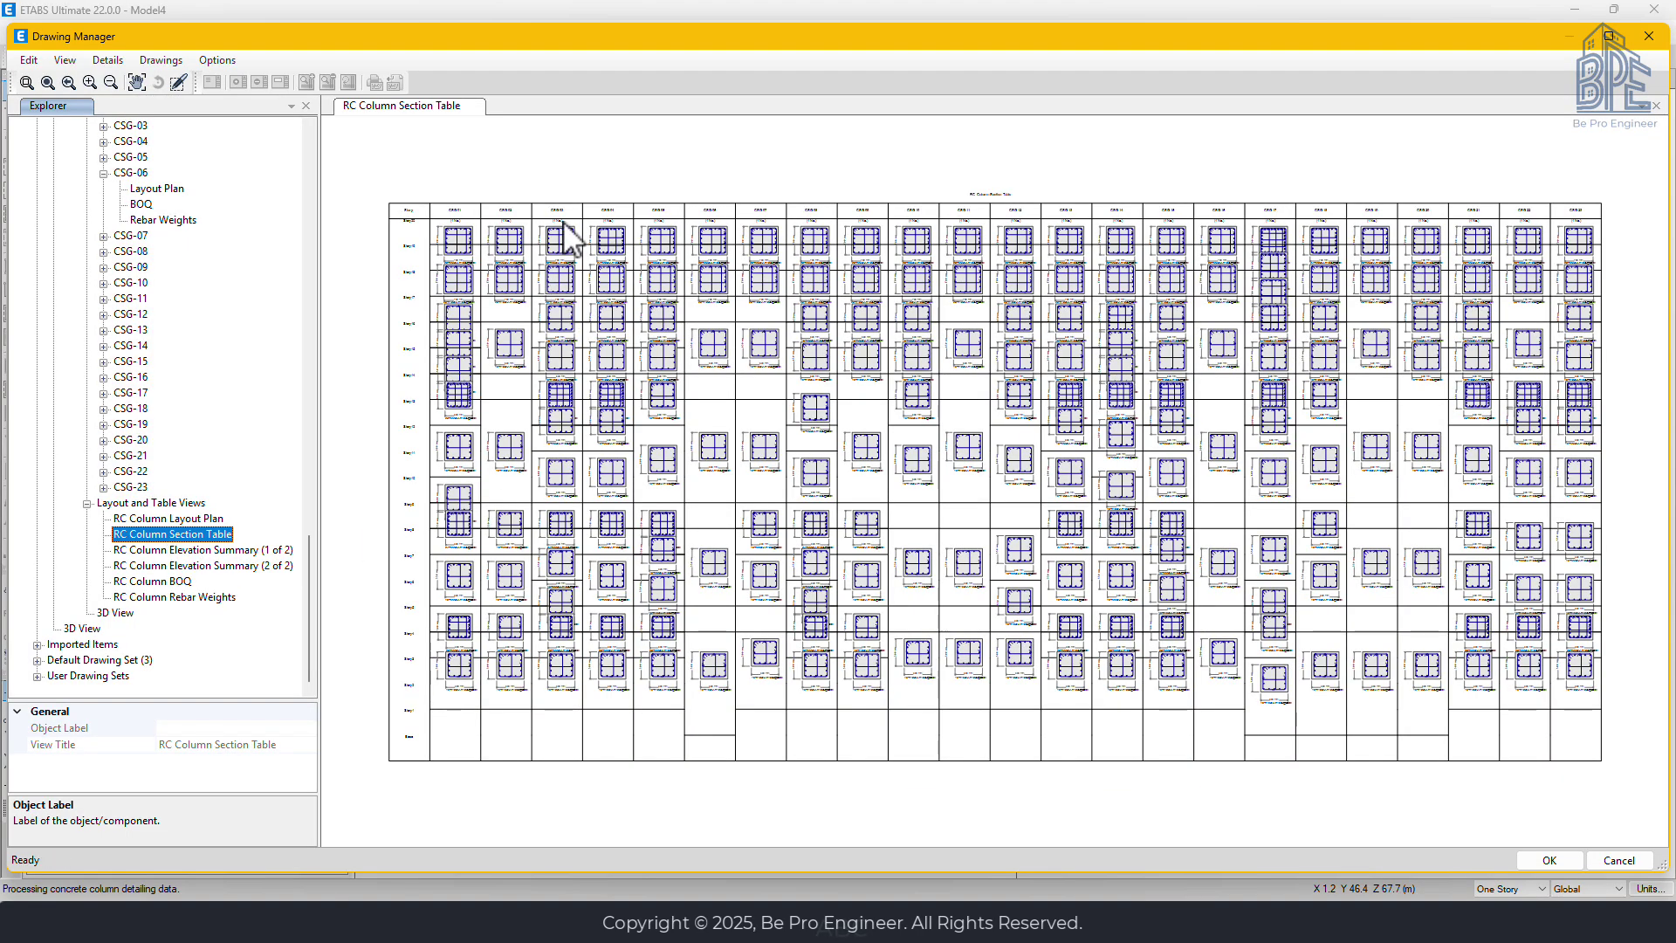
pyautogui.scroll(5, 566, 240)
pyautogui.scroll(1, 549, 258)
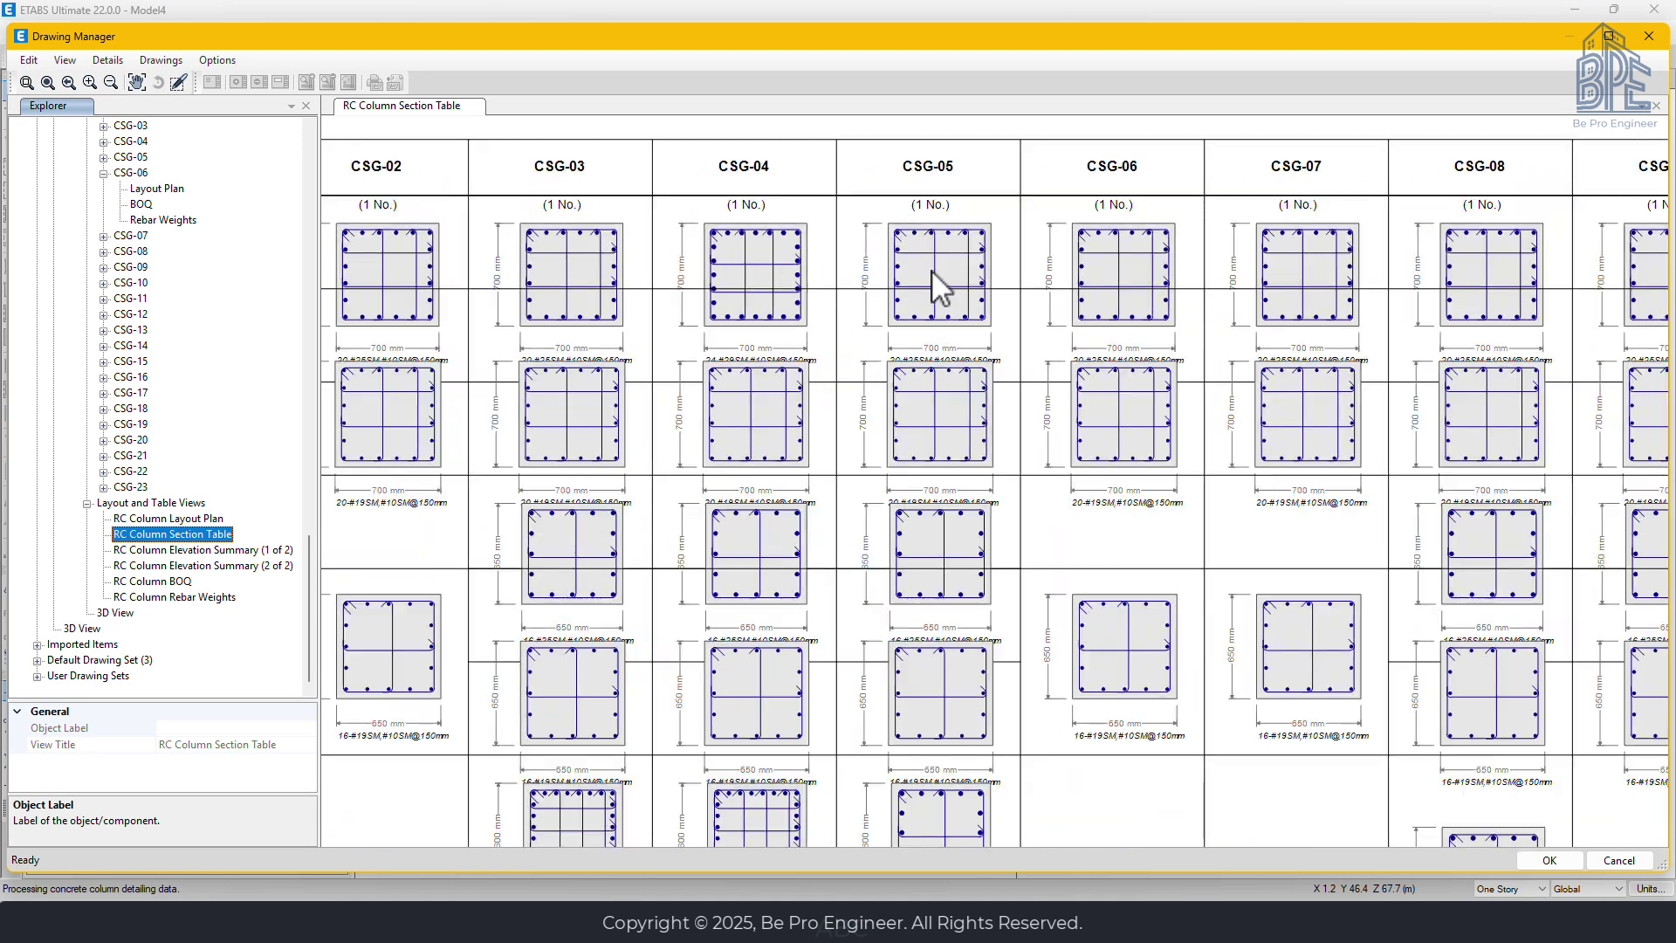
pyautogui.click(831, 493)
pyautogui.moveTo(837, 362)
pyautogui.mouseDown(button='middle')
pyautogui.moveTo(846, 299)
pyautogui.moveTo(792, 588)
pyautogui.mouseUp(button='middle')
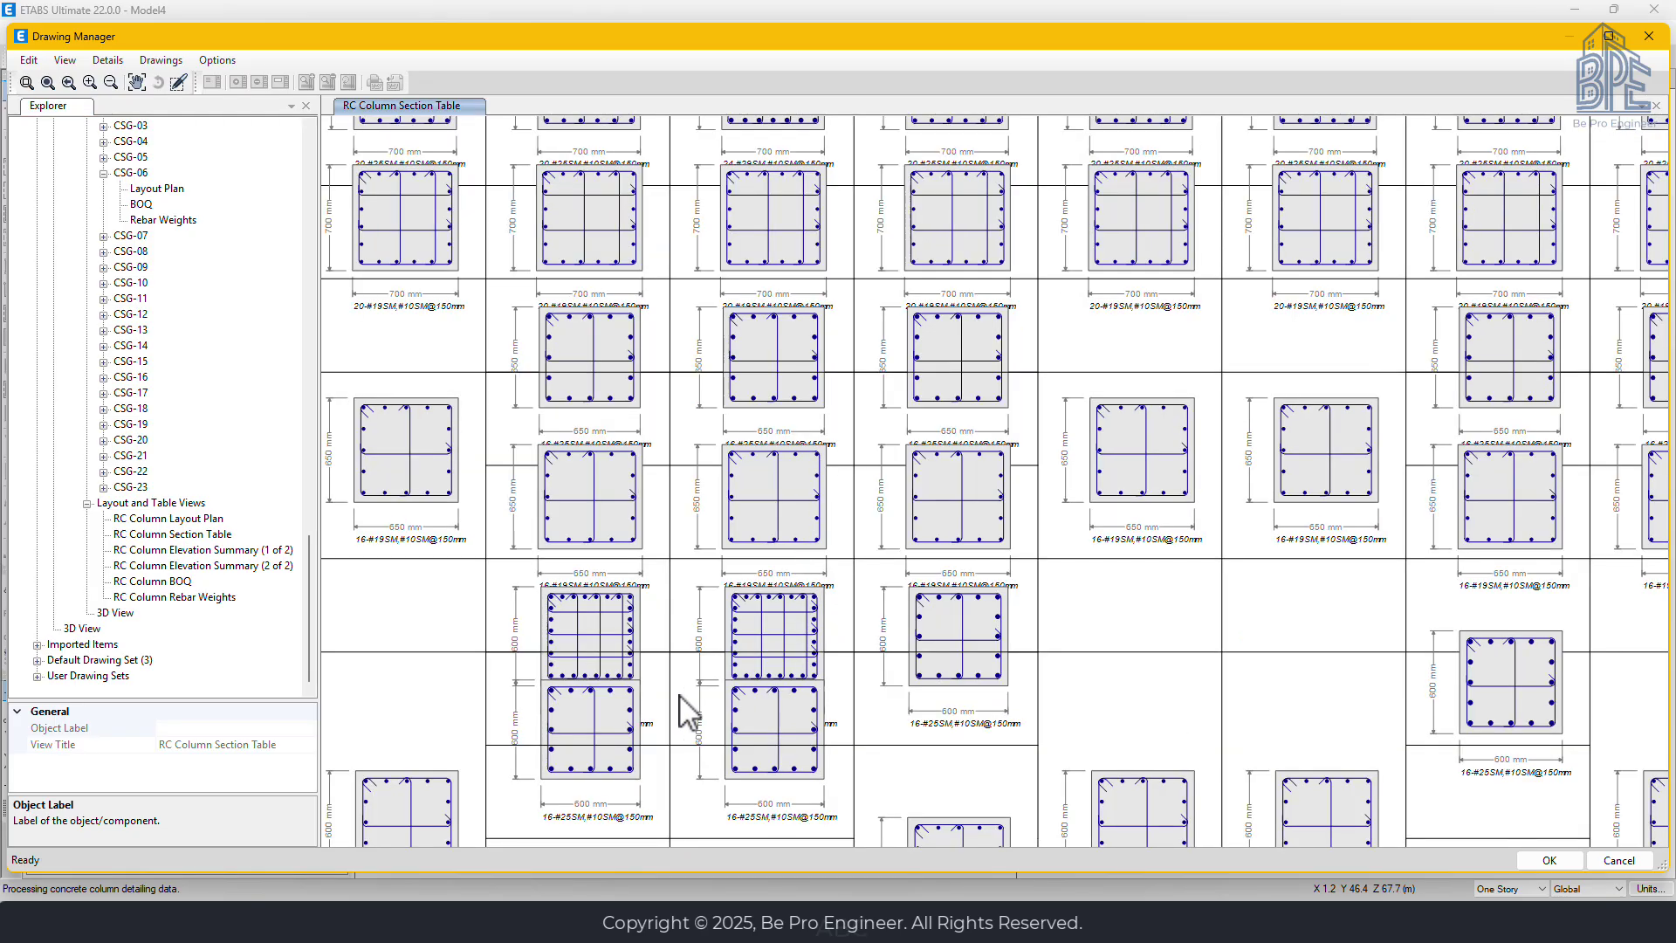
# Pan the section table down to the 500 mm column sections, then show Elevation Summary (1 of 2).
pyautogui.scroll(1, 683, 694)
pyautogui.moveTo(681, 685)
pyautogui.mouseDown(button='middle')
pyautogui.moveTo(715, 524)
pyautogui.moveTo(748, 475)
pyautogui.mouseUp(button='middle')
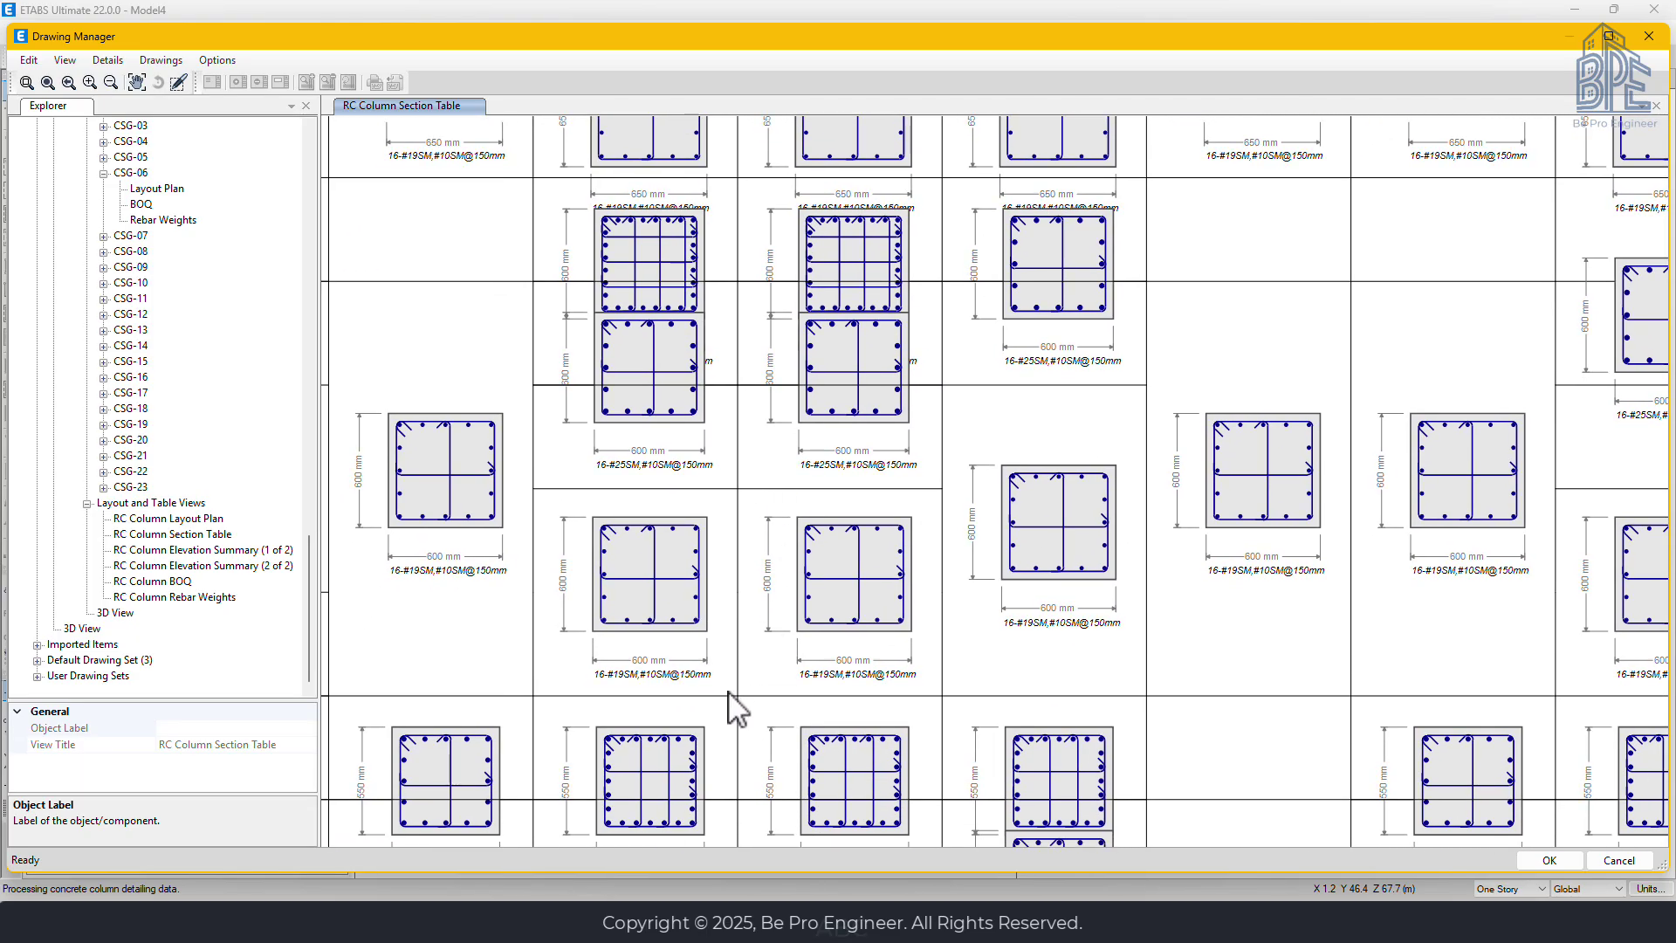
pyautogui.moveTo(729, 707)
pyautogui.mouseDown(button='middle')
pyautogui.moveTo(887, 344)
pyautogui.moveTo(967, 271)
pyautogui.mouseUp(button='middle')
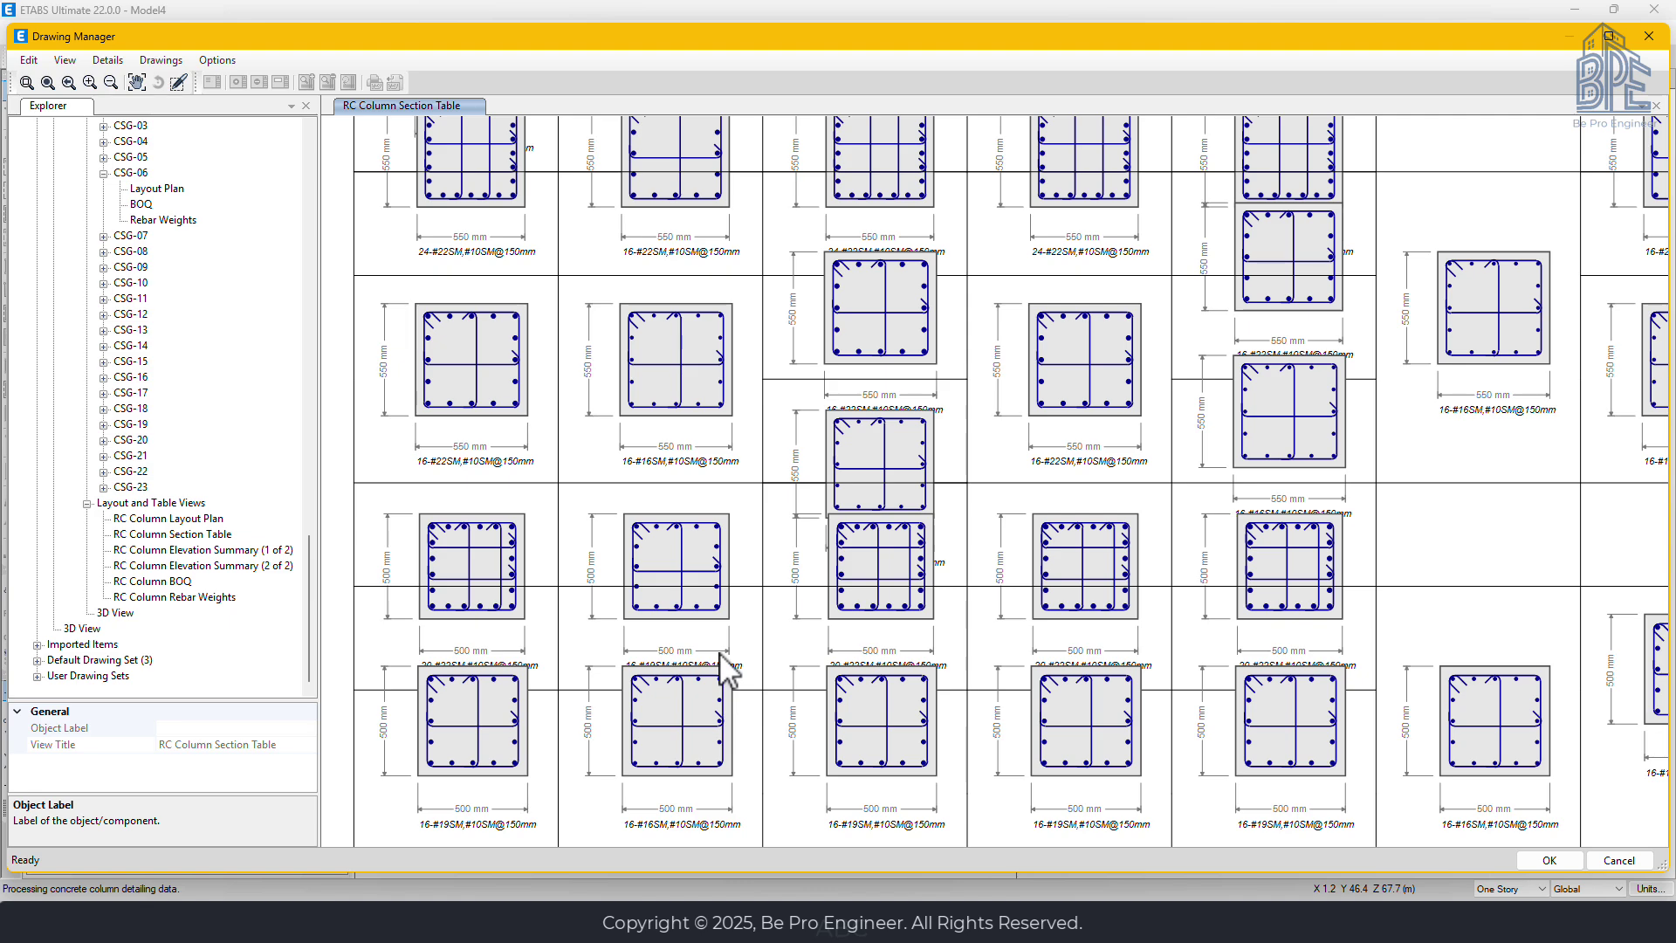
pyautogui.scroll(1, 723, 650)
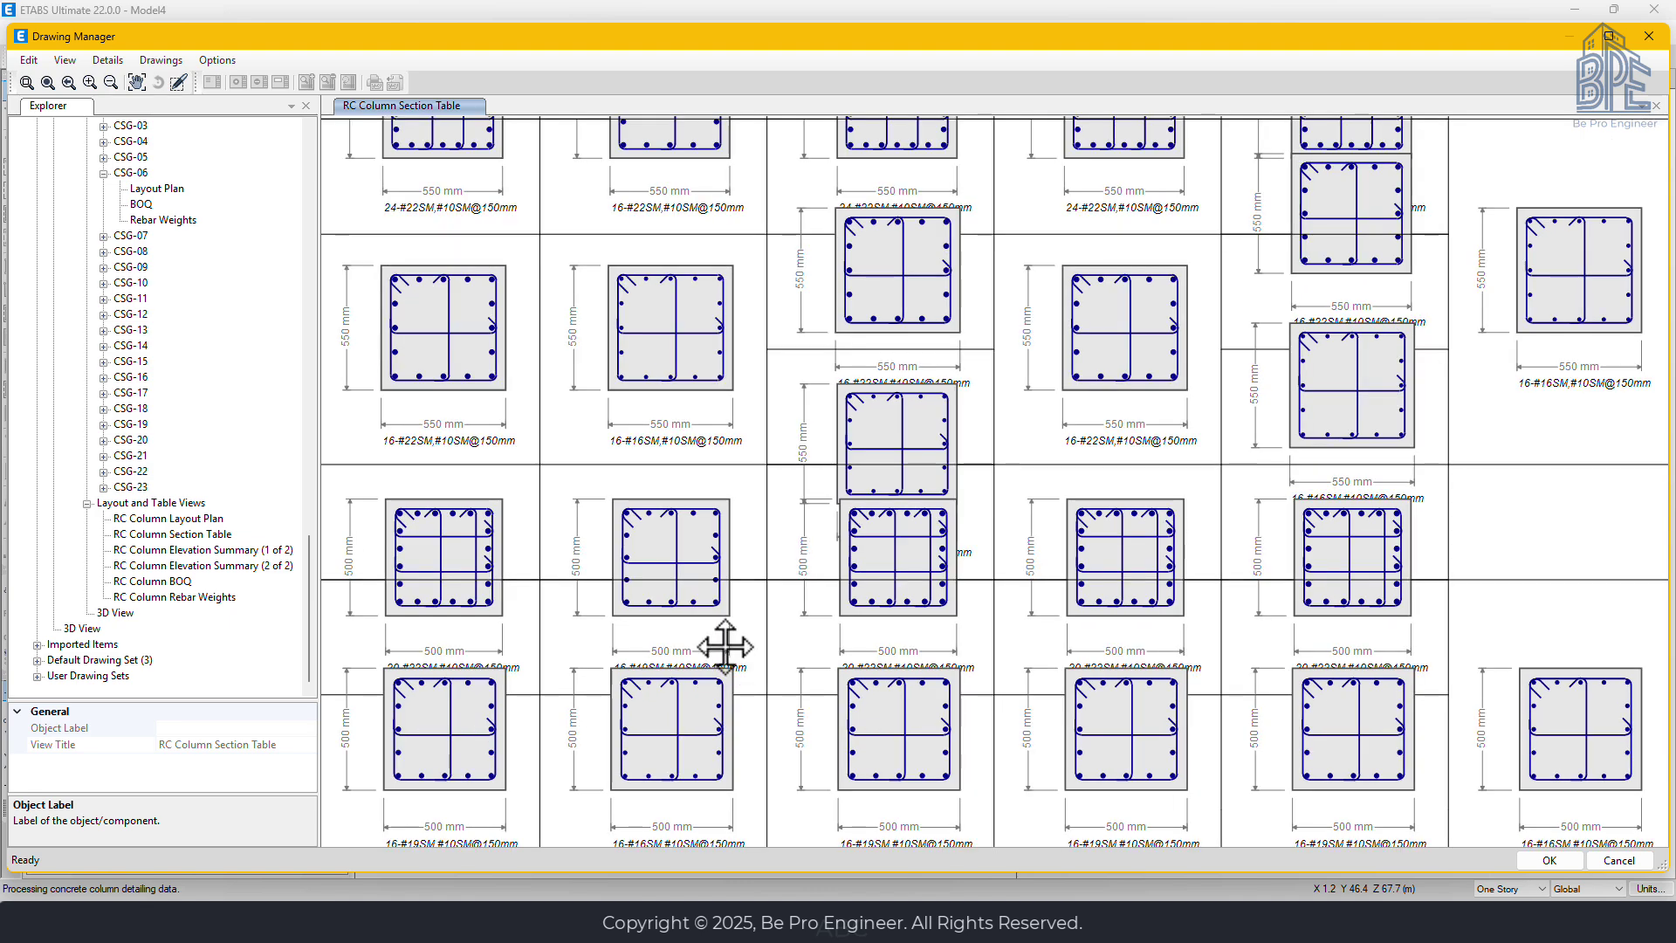
pyautogui.moveTo(723, 643); pyautogui.dragTo(766, 499, button='middle')
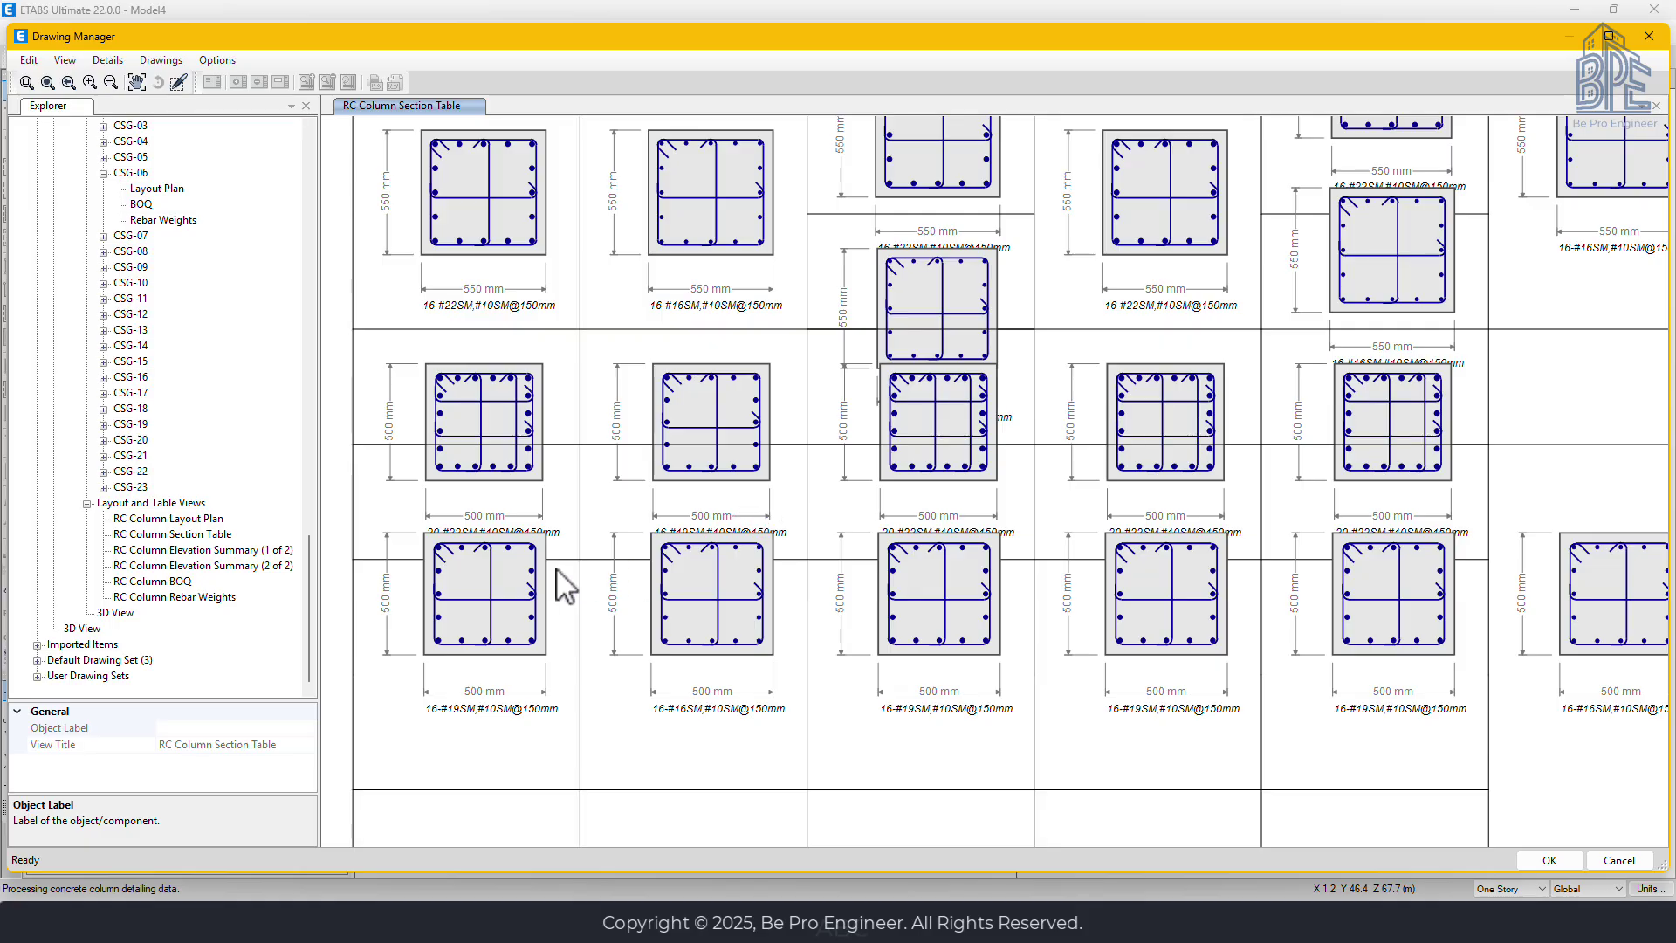
pyautogui.click(178, 551)
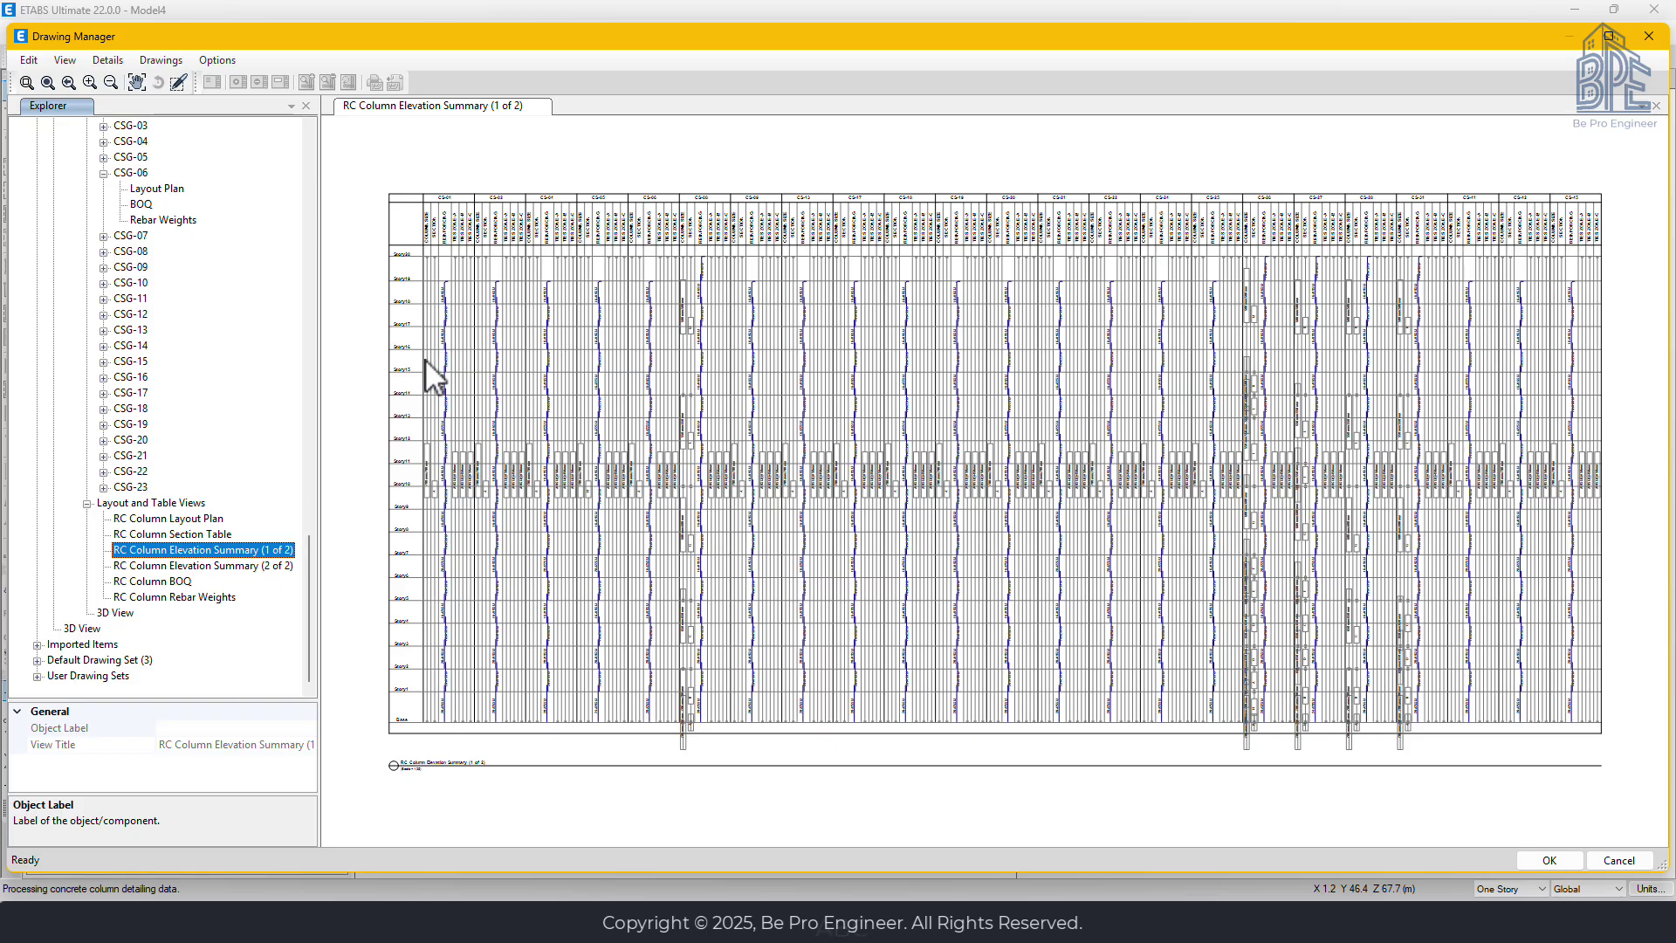
# Zoom into the column elevation summary's bar labels and pan to the lower stories.
pyautogui.scroll(1, 430, 280)
pyautogui.scroll(4, 448, 329)
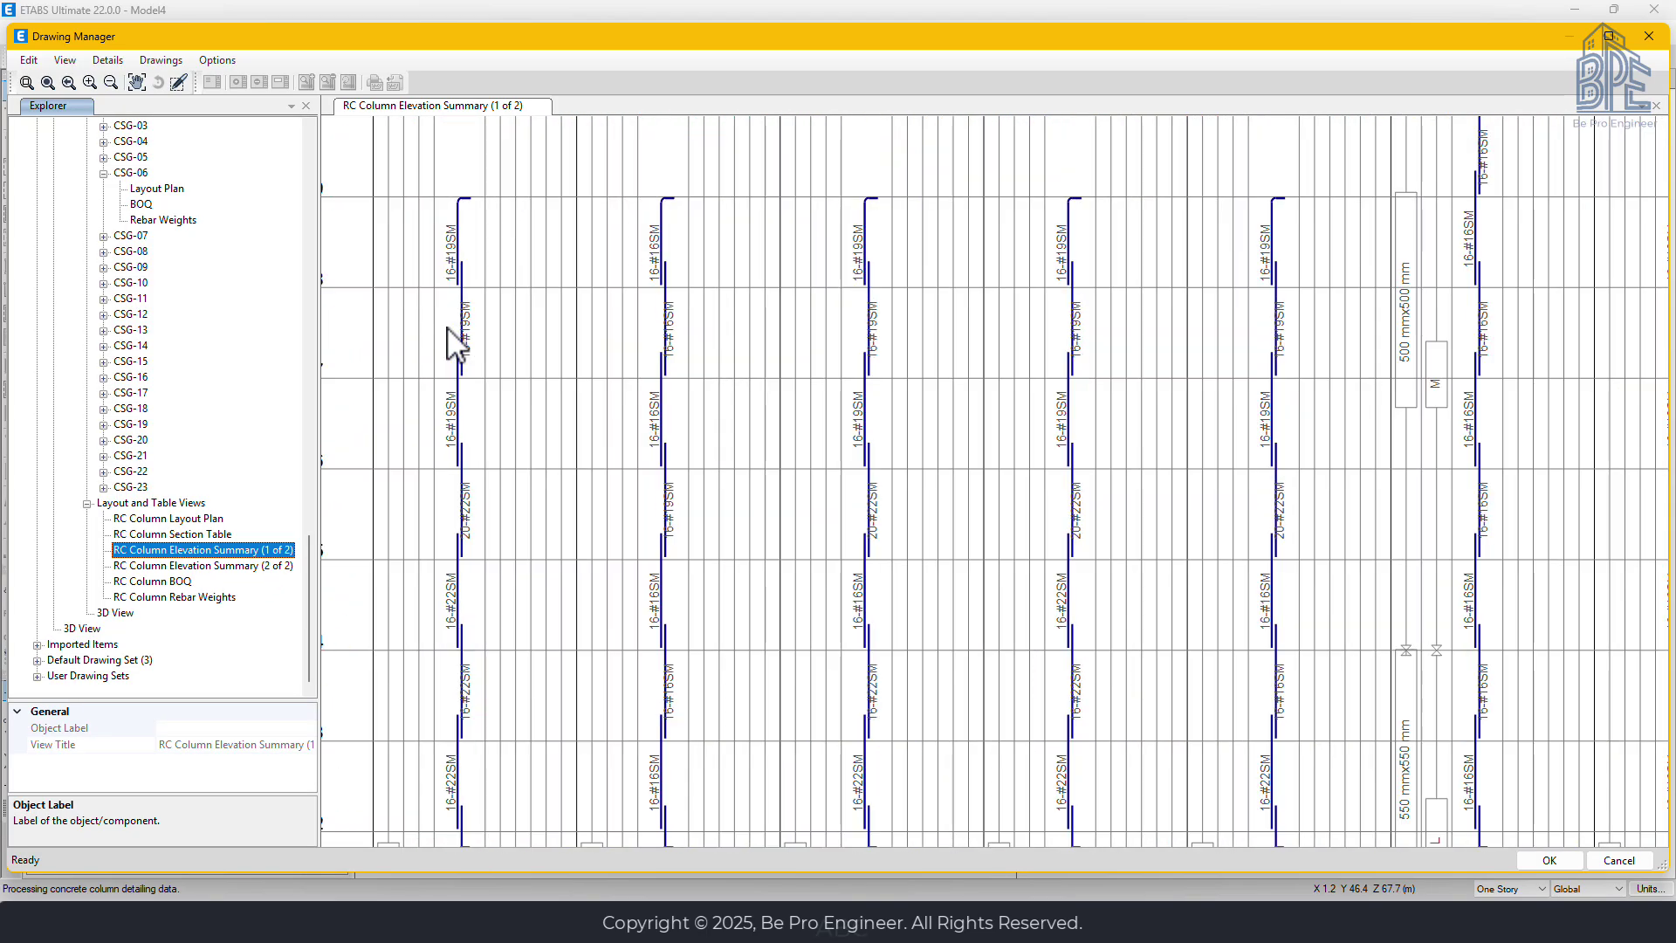
pyautogui.scroll(1, 452, 344)
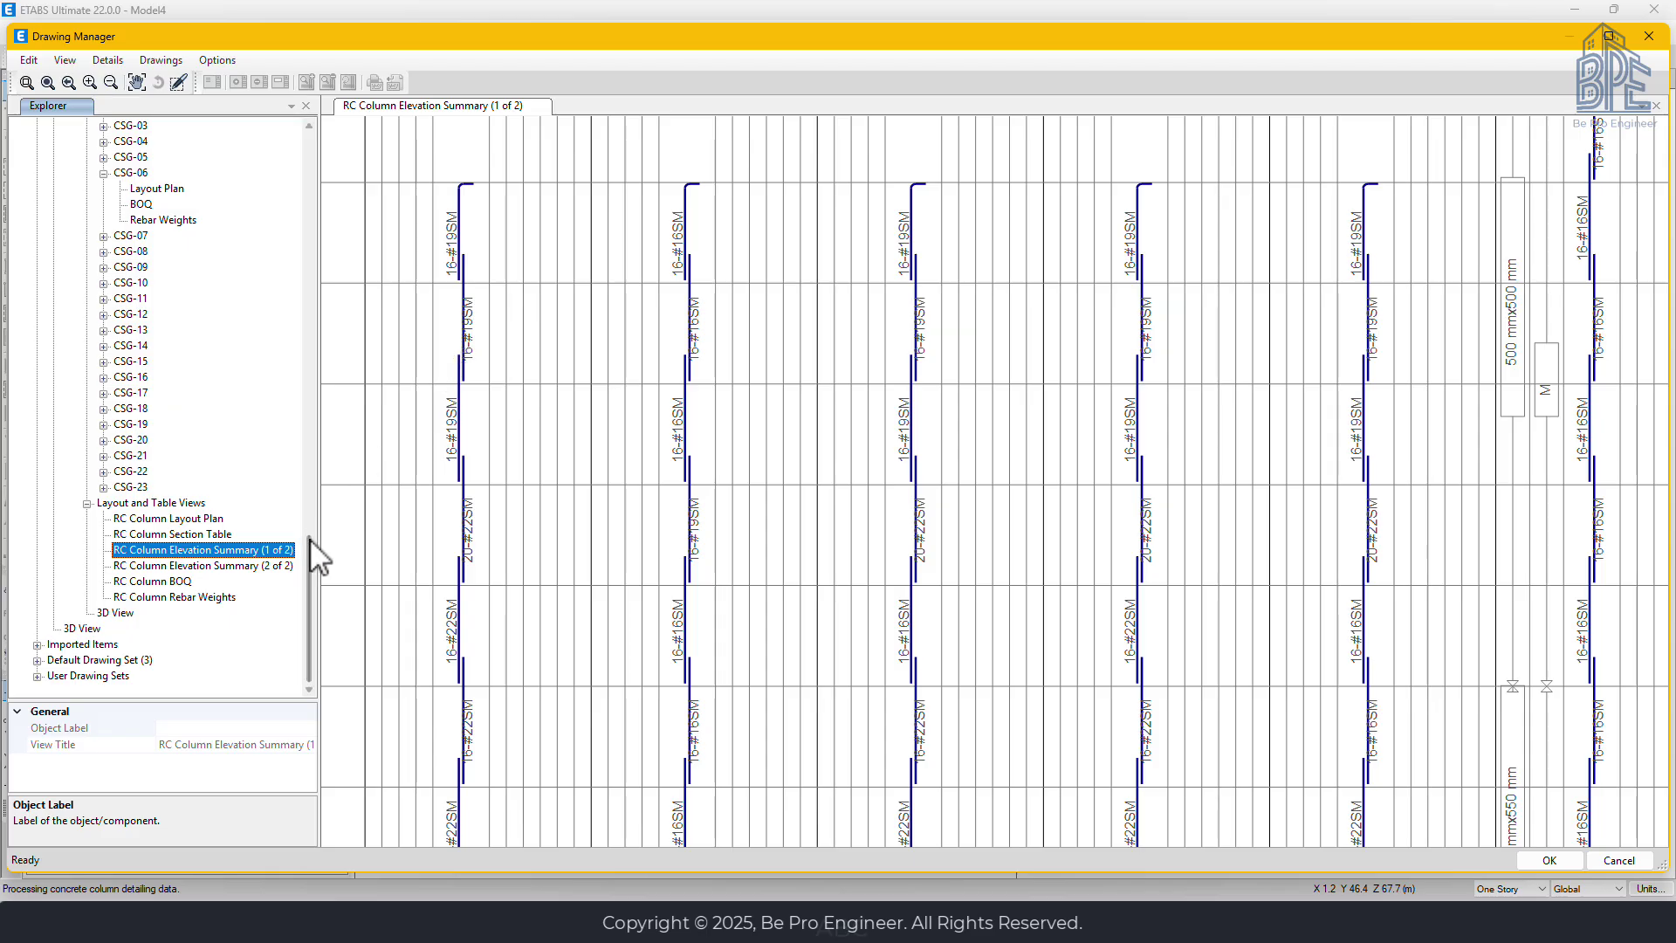
pyautogui.moveTo(515, 630); pyautogui.dragTo(523, 322, button='middle')
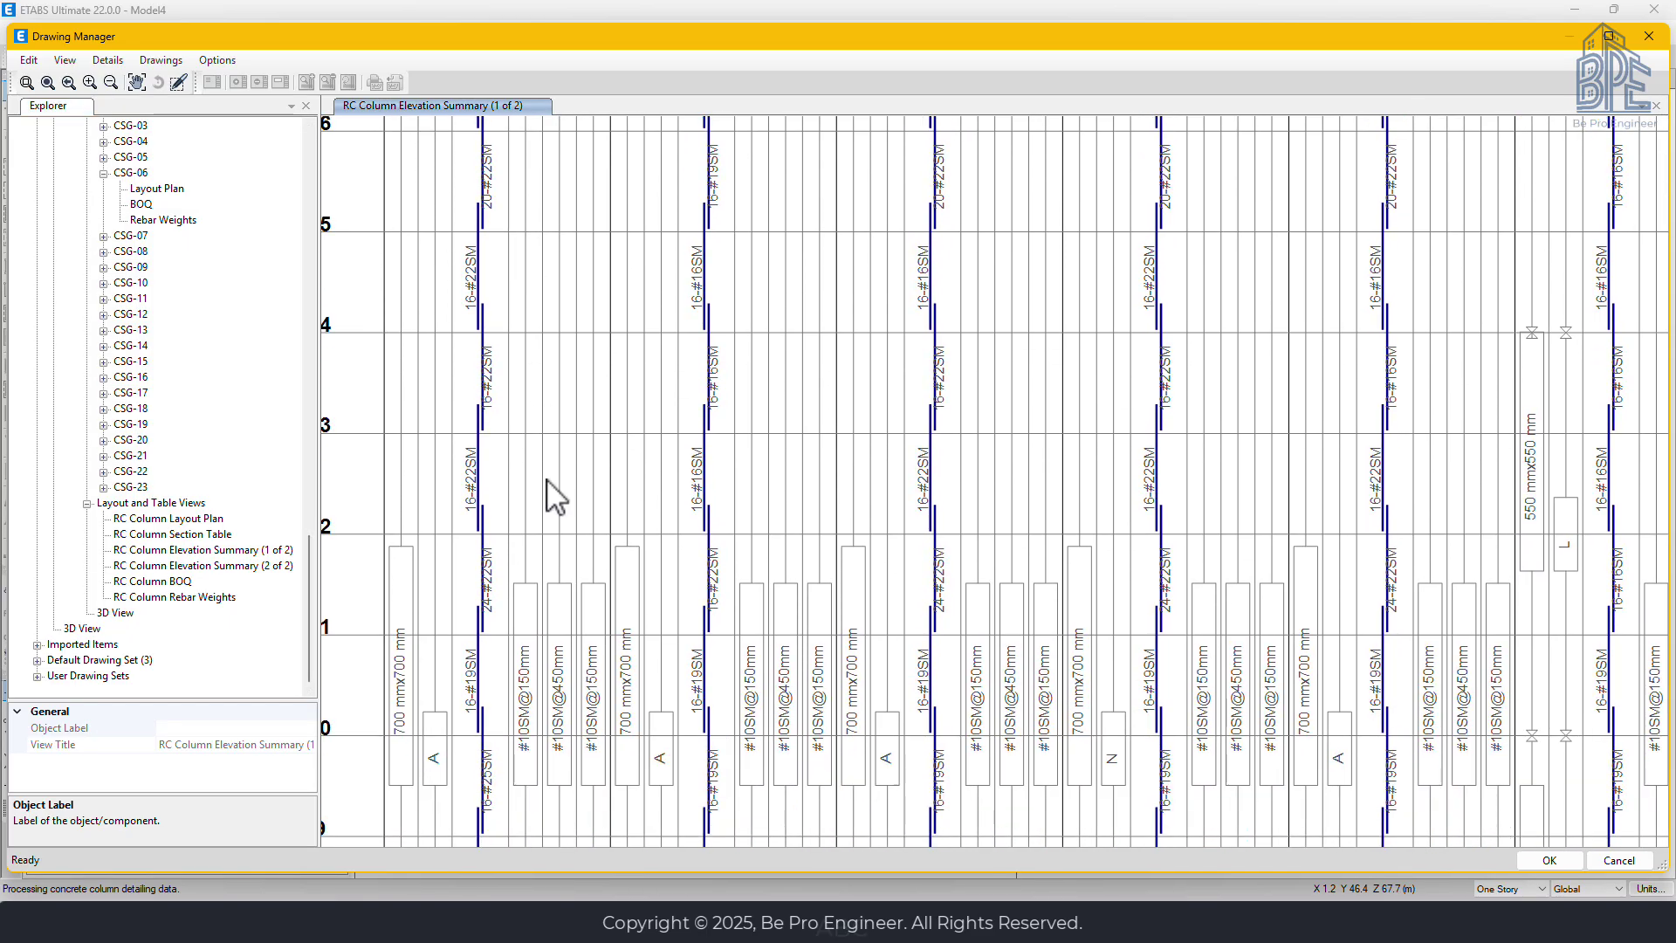
# Review the RC column BOQ and rebar weights, then show the Concrete Column Stacks 3D View.
pyautogui.click(182, 583)
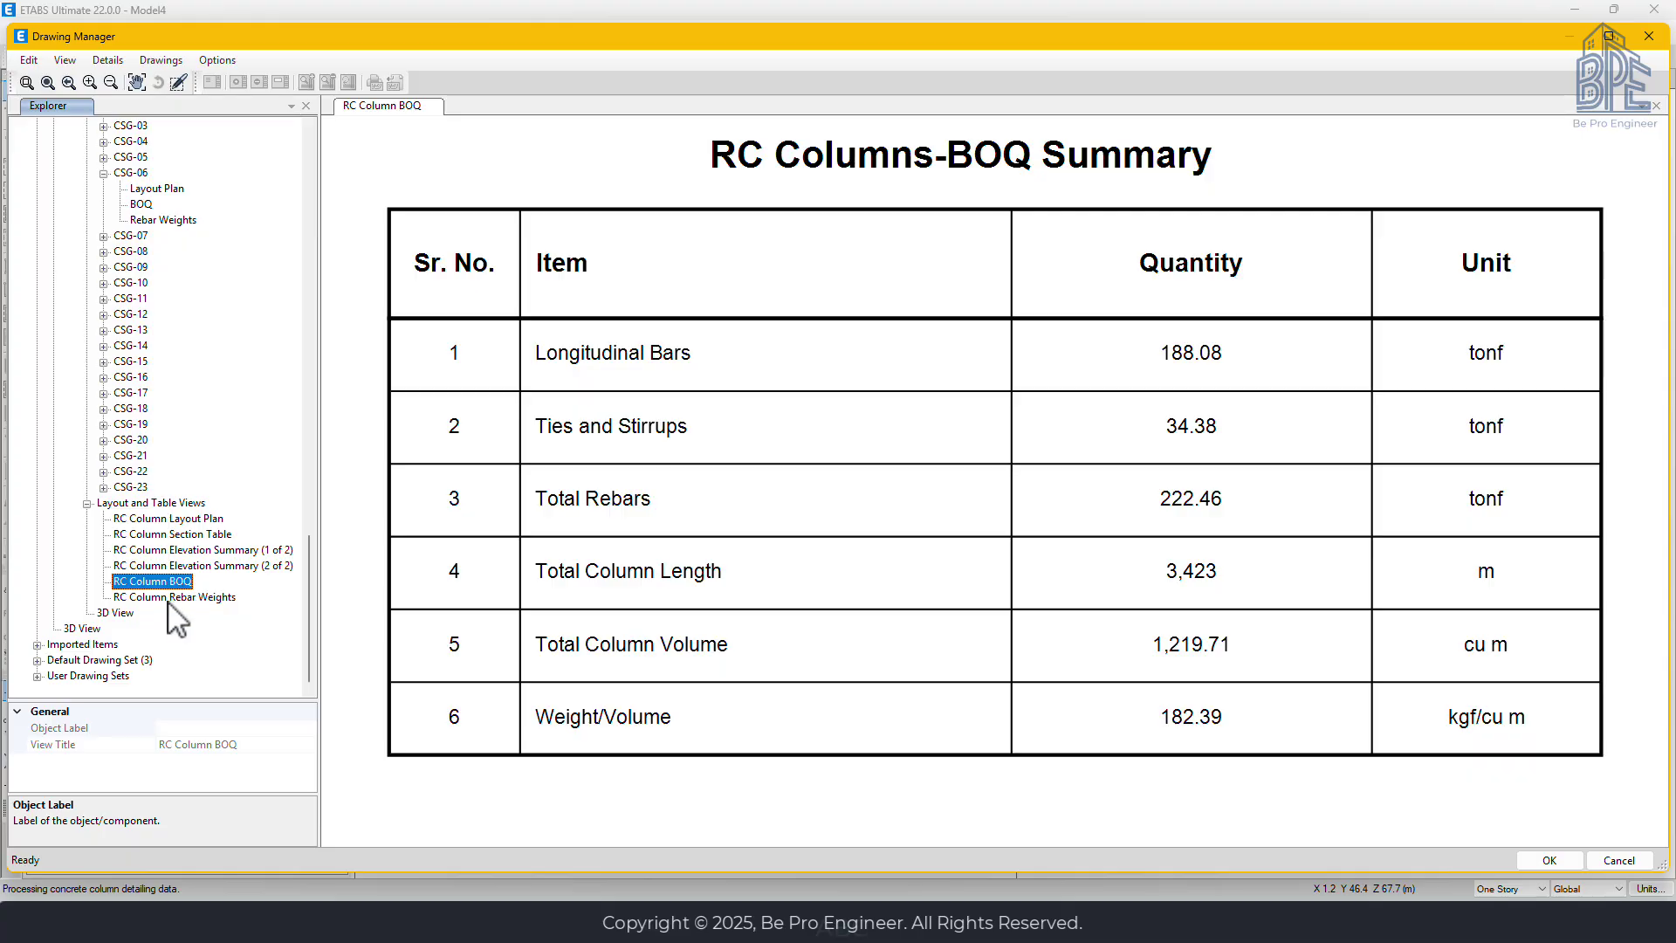
pyautogui.click(170, 599)
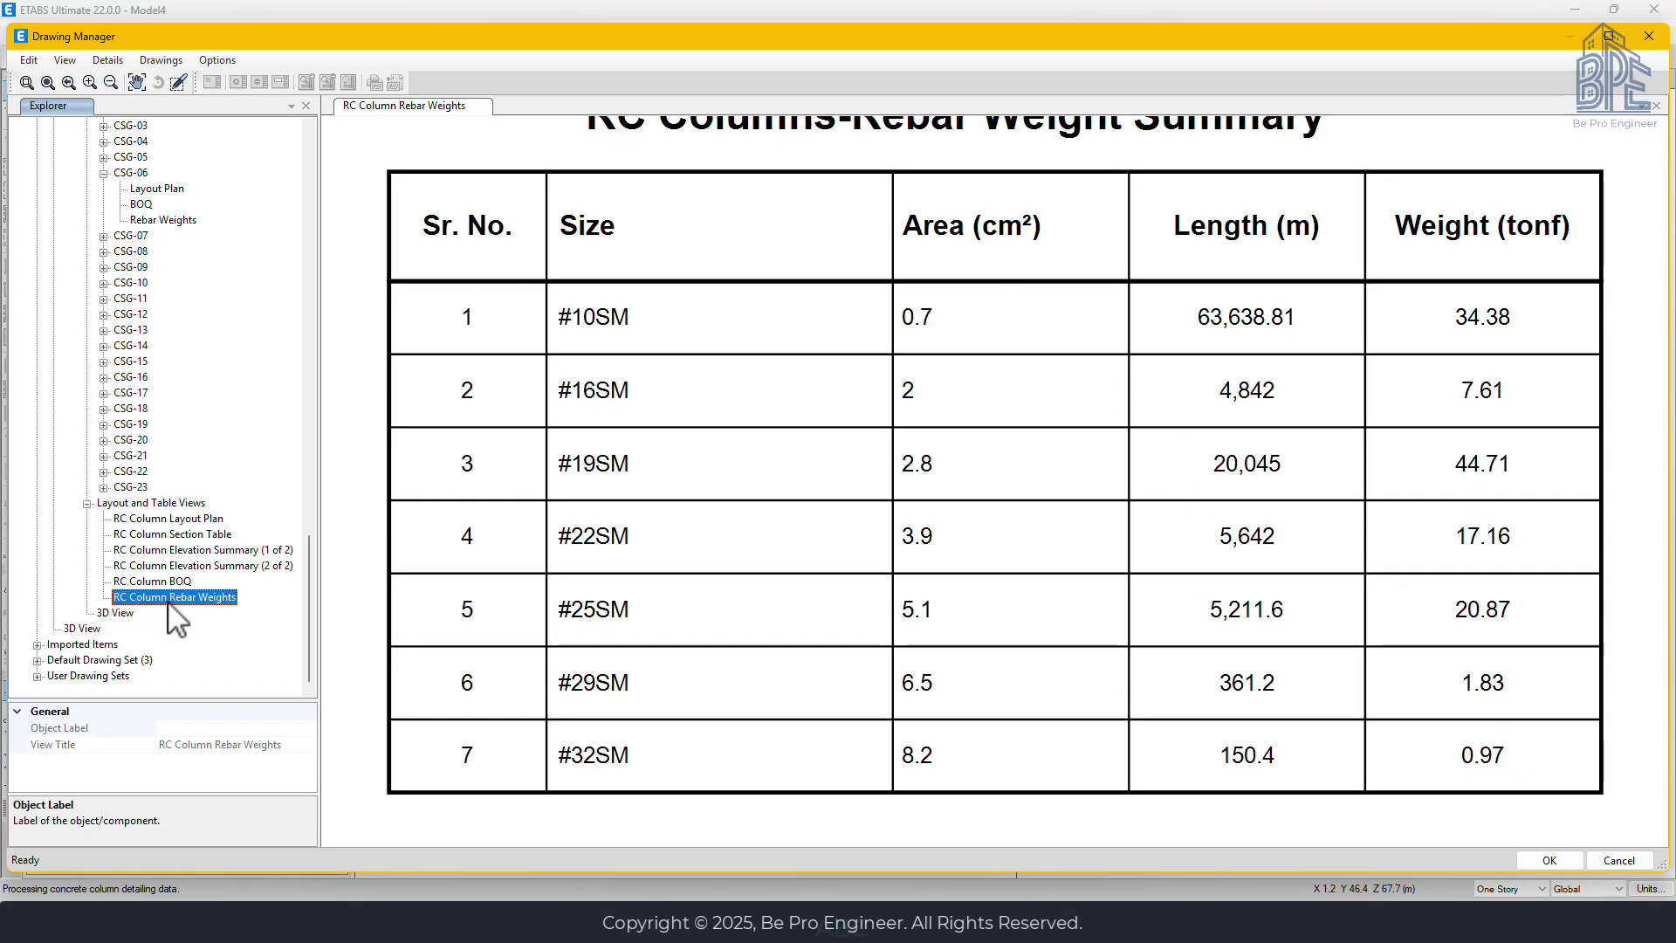
pyautogui.click(115, 613)
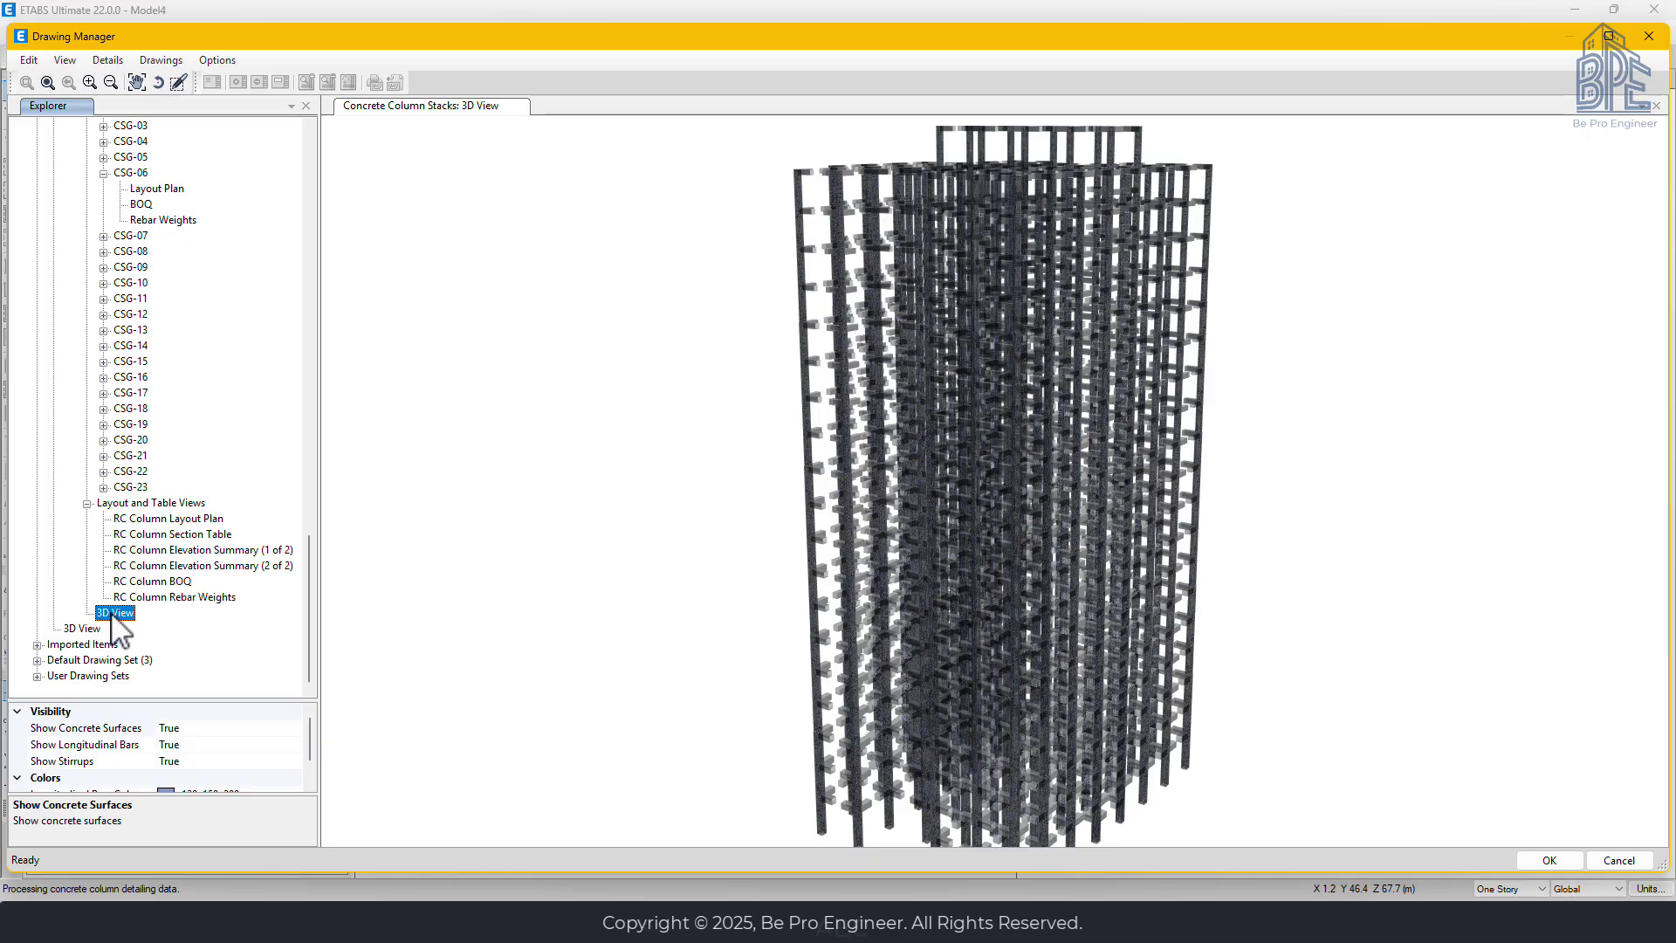
# Zoom and rotate the column stacks' rebar cages, then switch to the whole-building 3D reinforcement view.
pyautogui.scroll(10, 904, 452)
pyautogui.scroll(5, 903, 448)
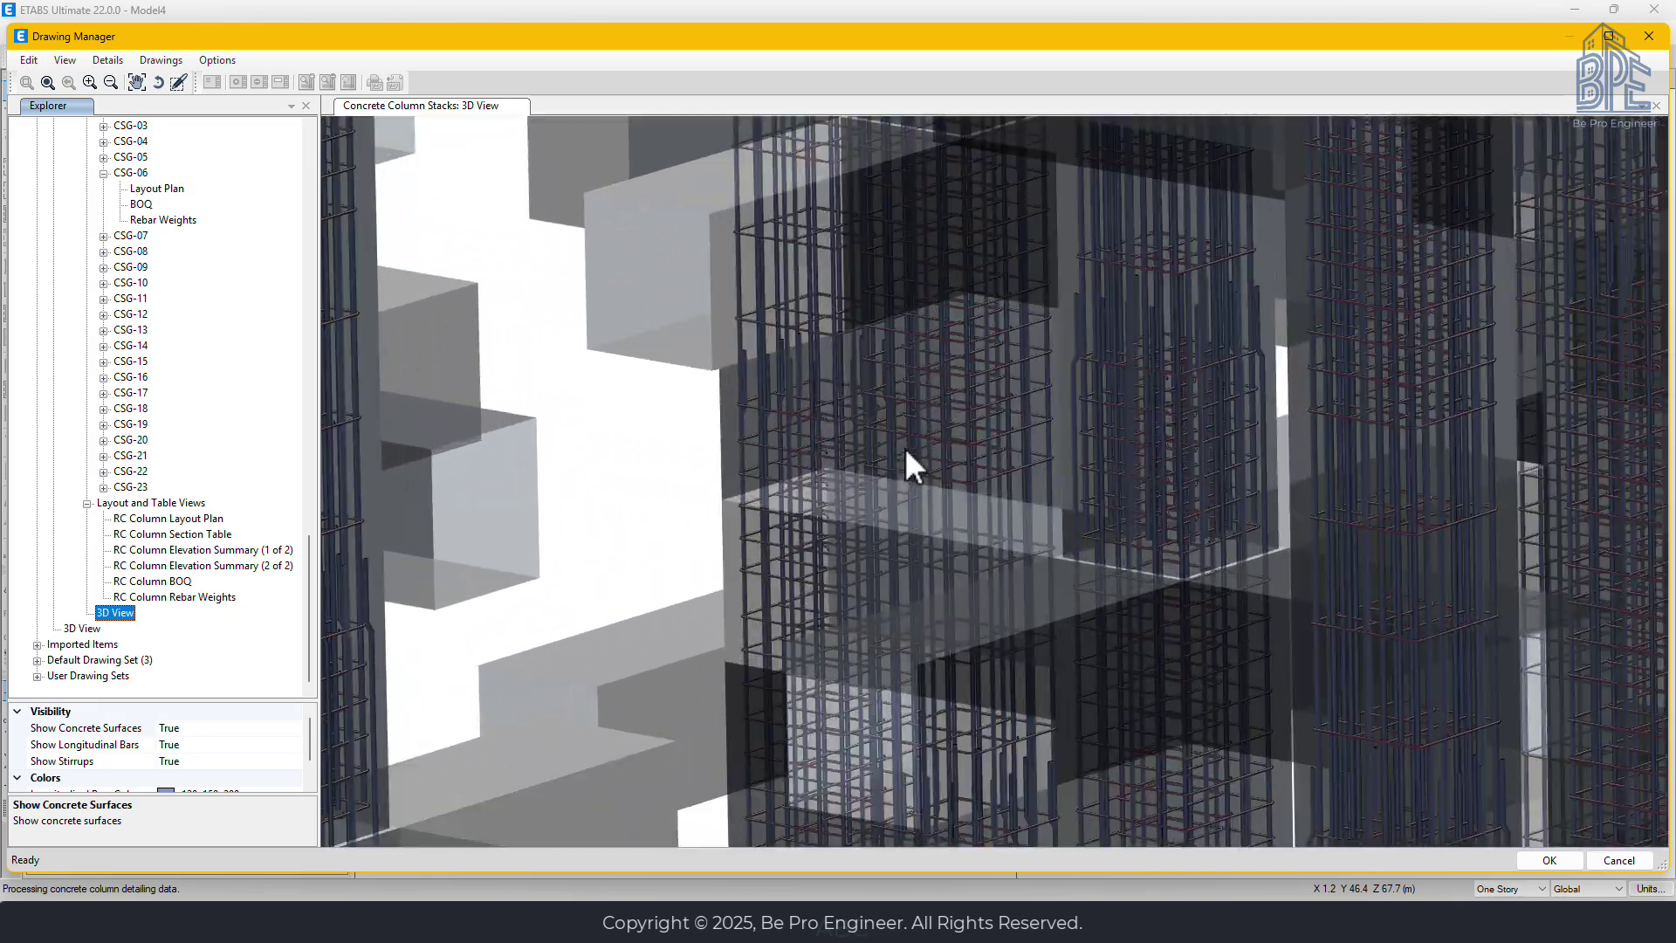
pyautogui.moveTo(951, 319); pyautogui.dragTo(987, 654)
pyautogui.moveTo(1003, 445); pyautogui.dragTo(1014, 679)
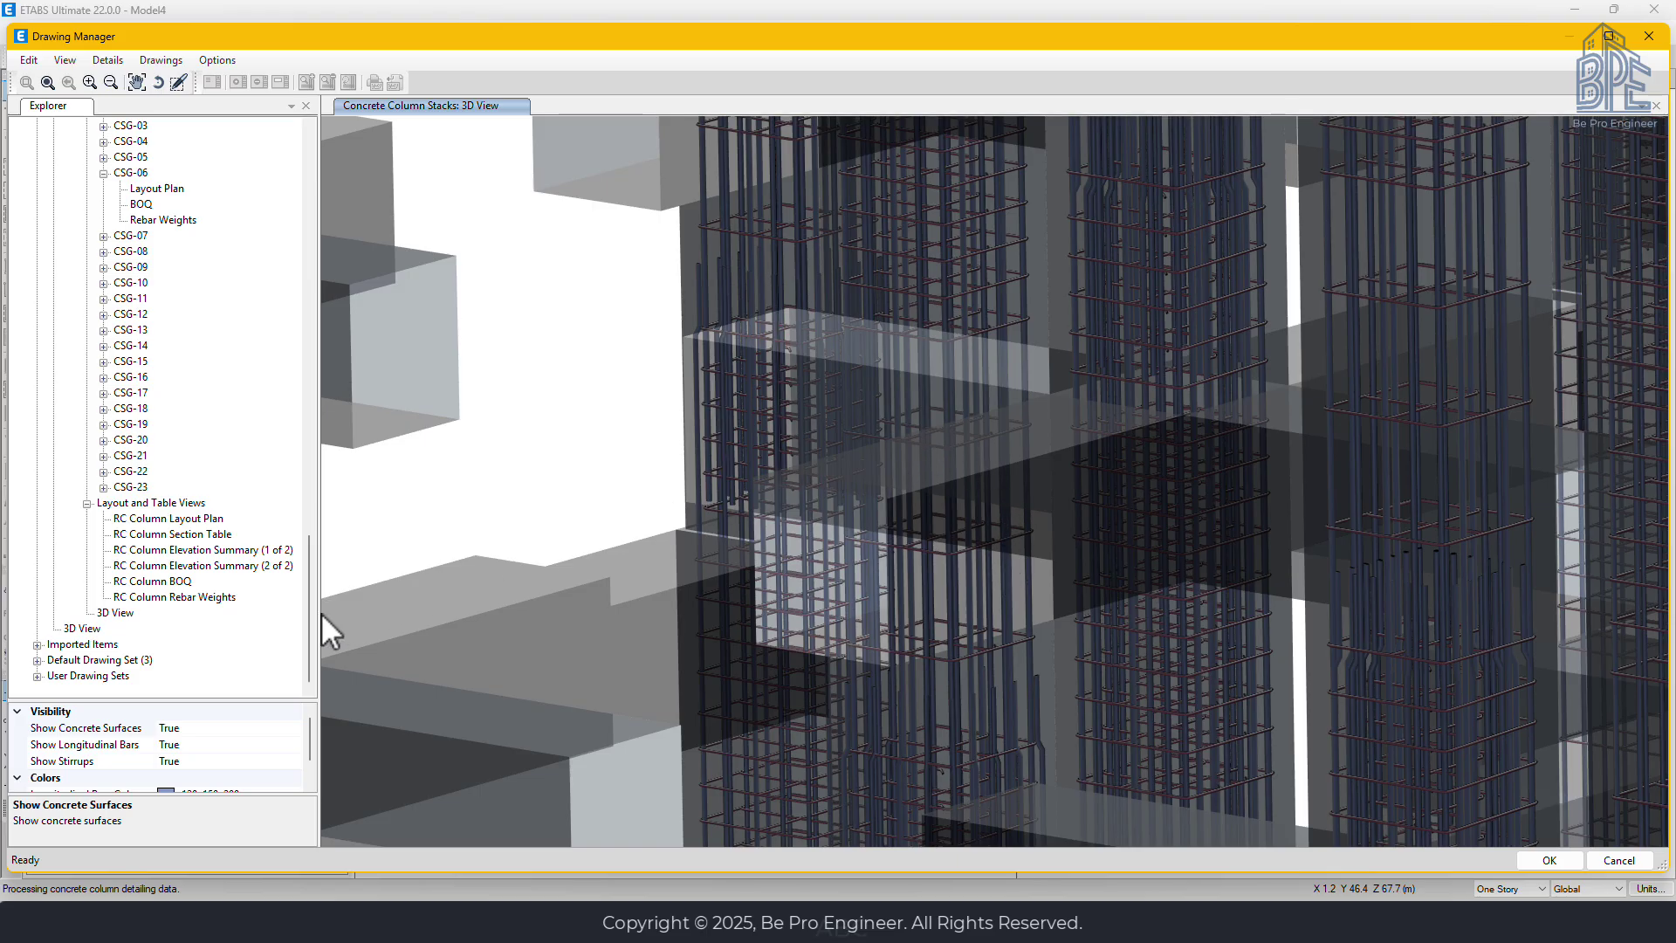
pyautogui.click(79, 629)
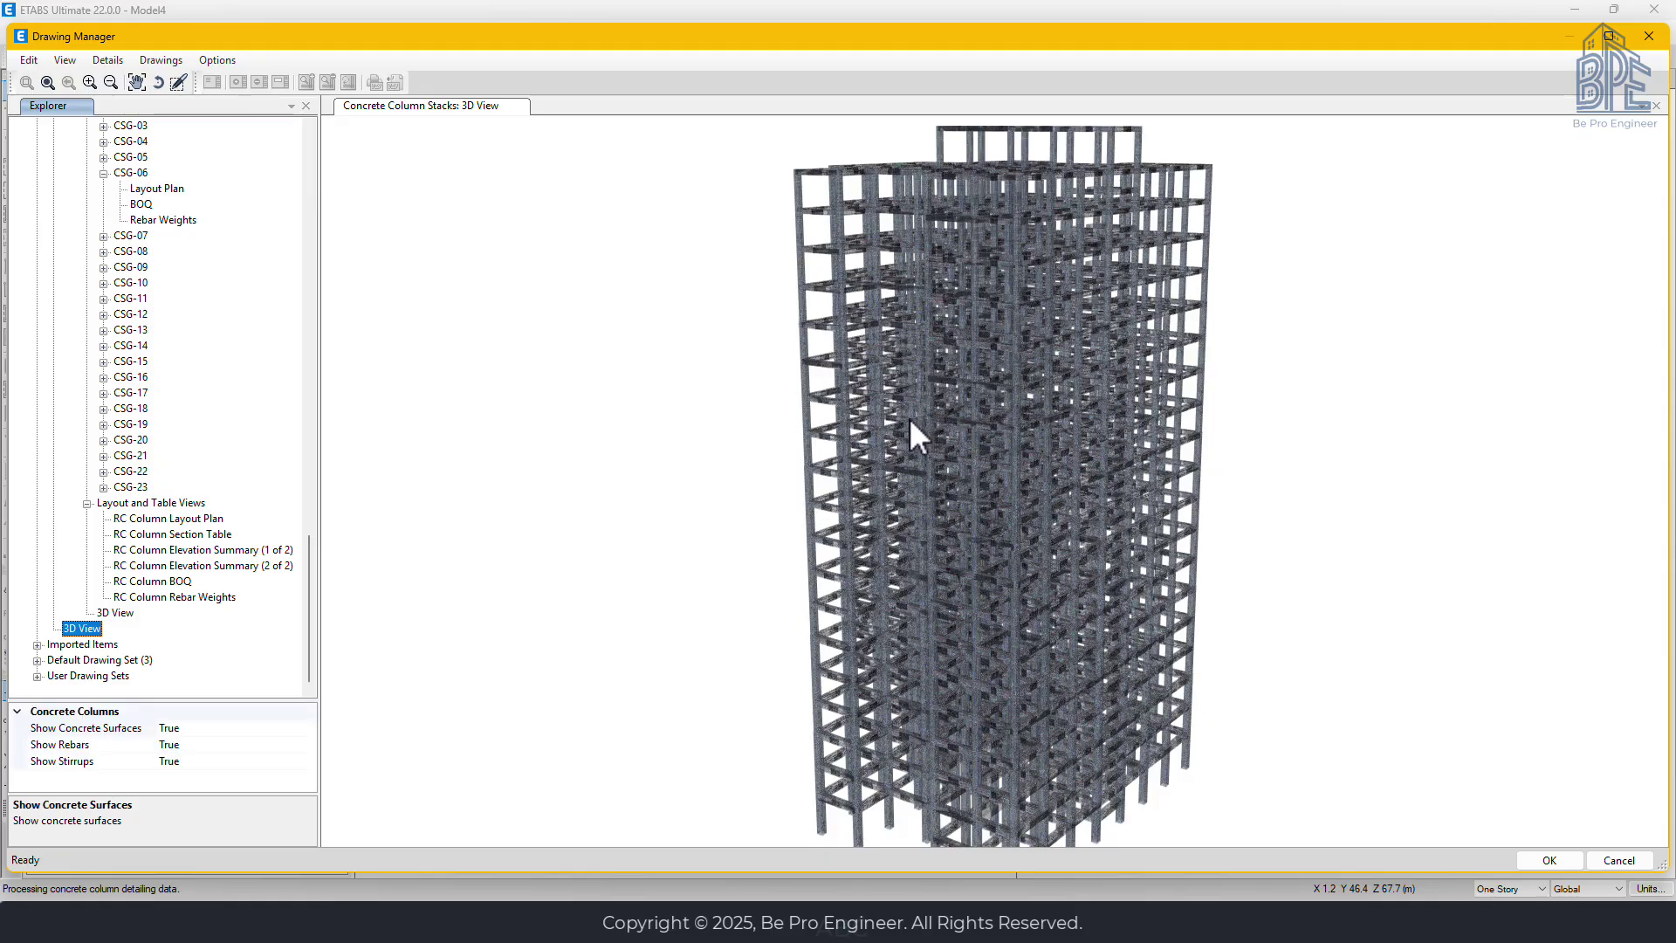
# Zoom in and pan until beam bars and stirrups show running through a column rebar cage.
pyautogui.scroll(10, 825, 359)
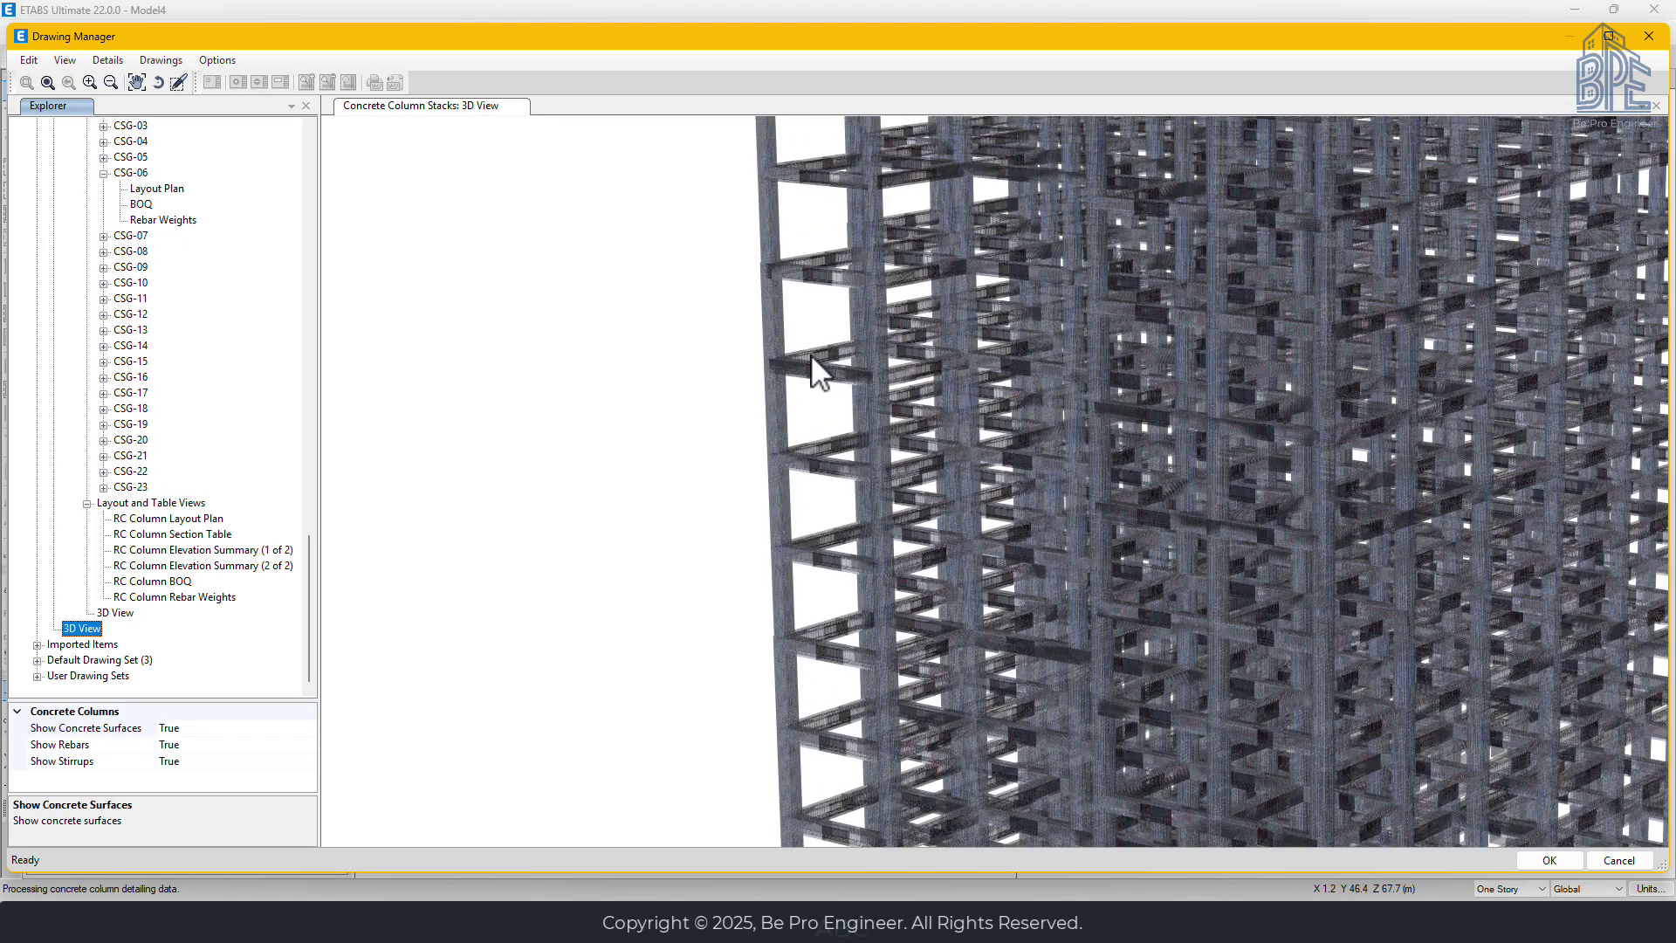
pyautogui.scroll(4, 783, 349)
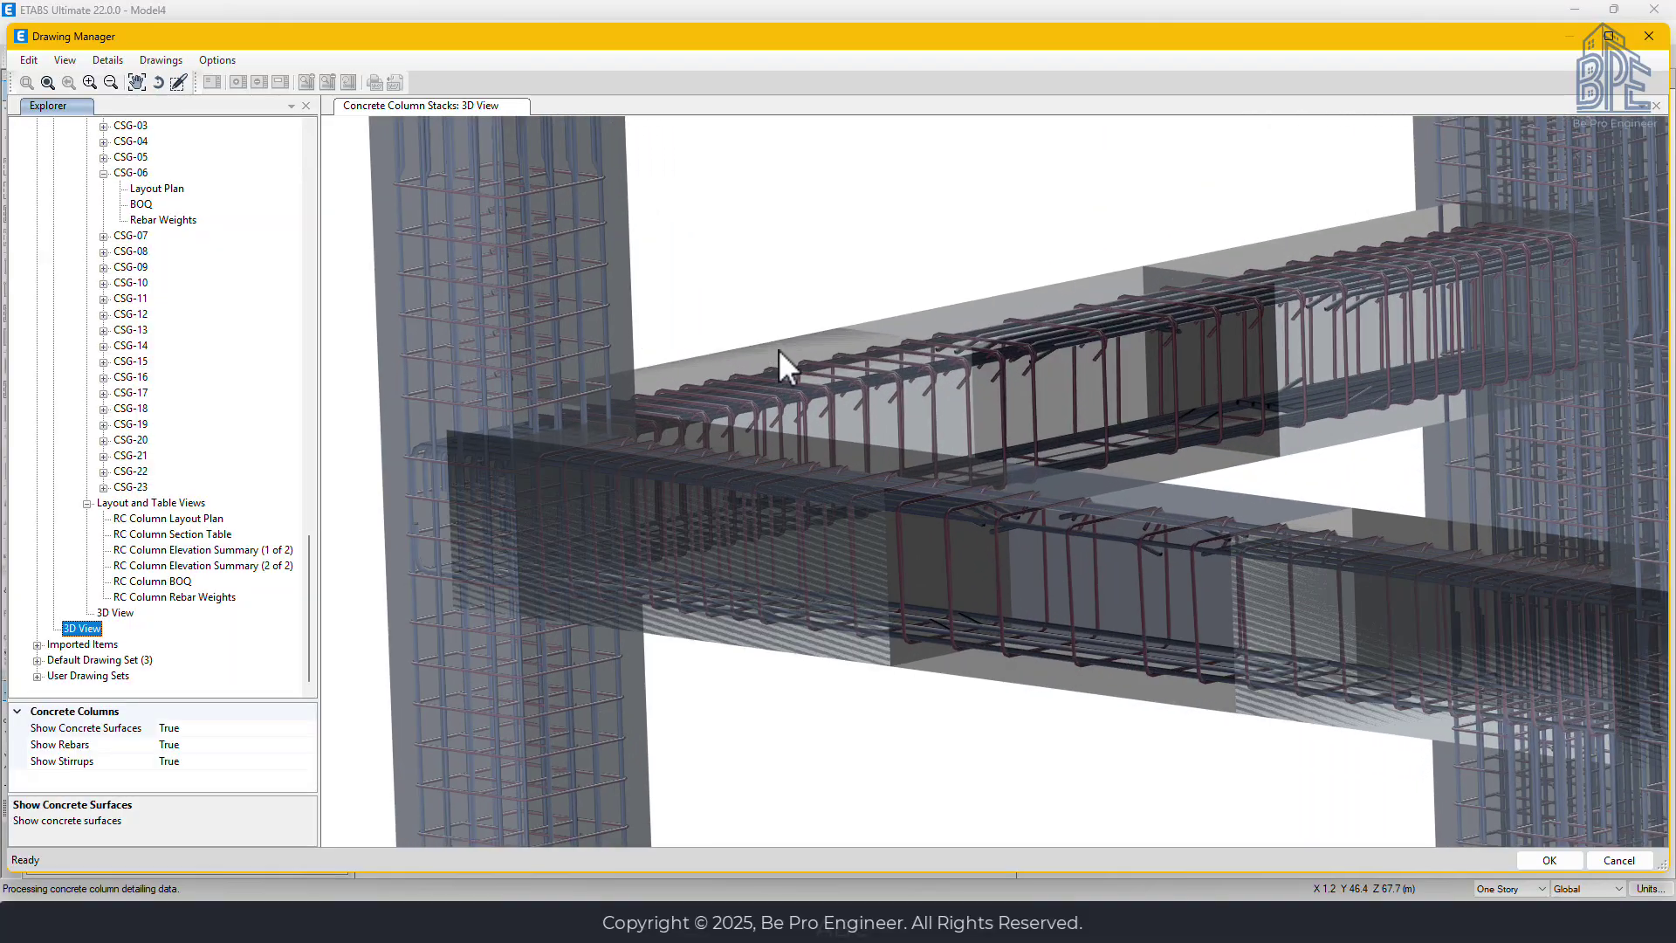
pyautogui.moveTo(1002, 326); pyautogui.dragTo(735, 436)
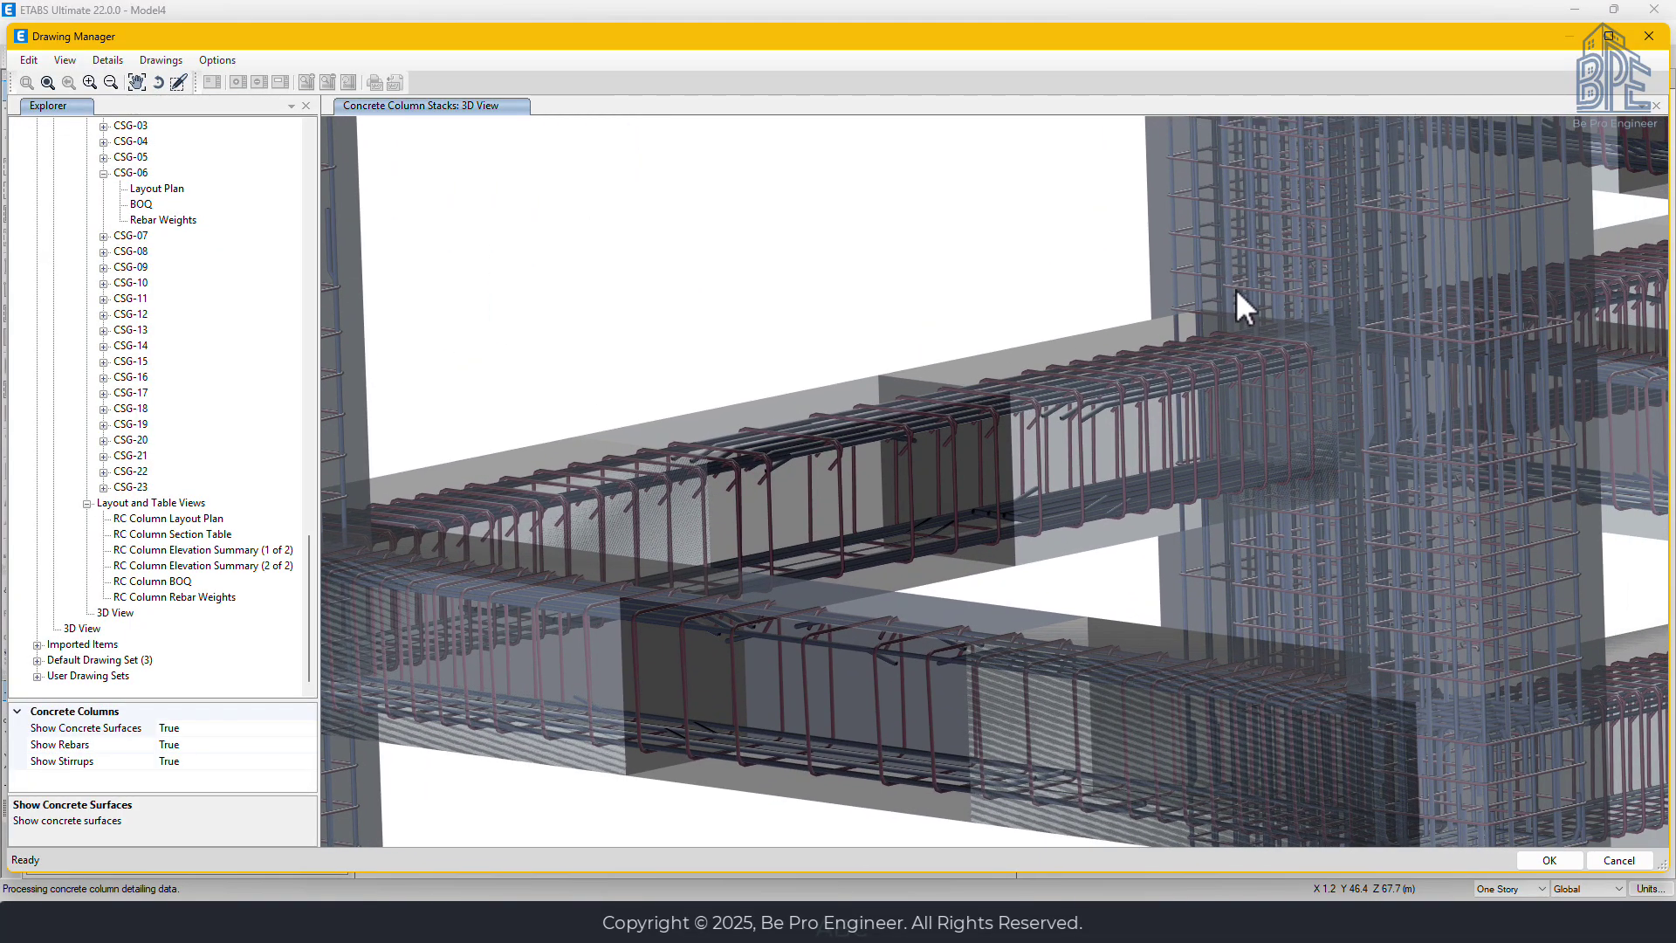
pyautogui.moveTo(1231, 314); pyautogui.dragTo(993, 423)
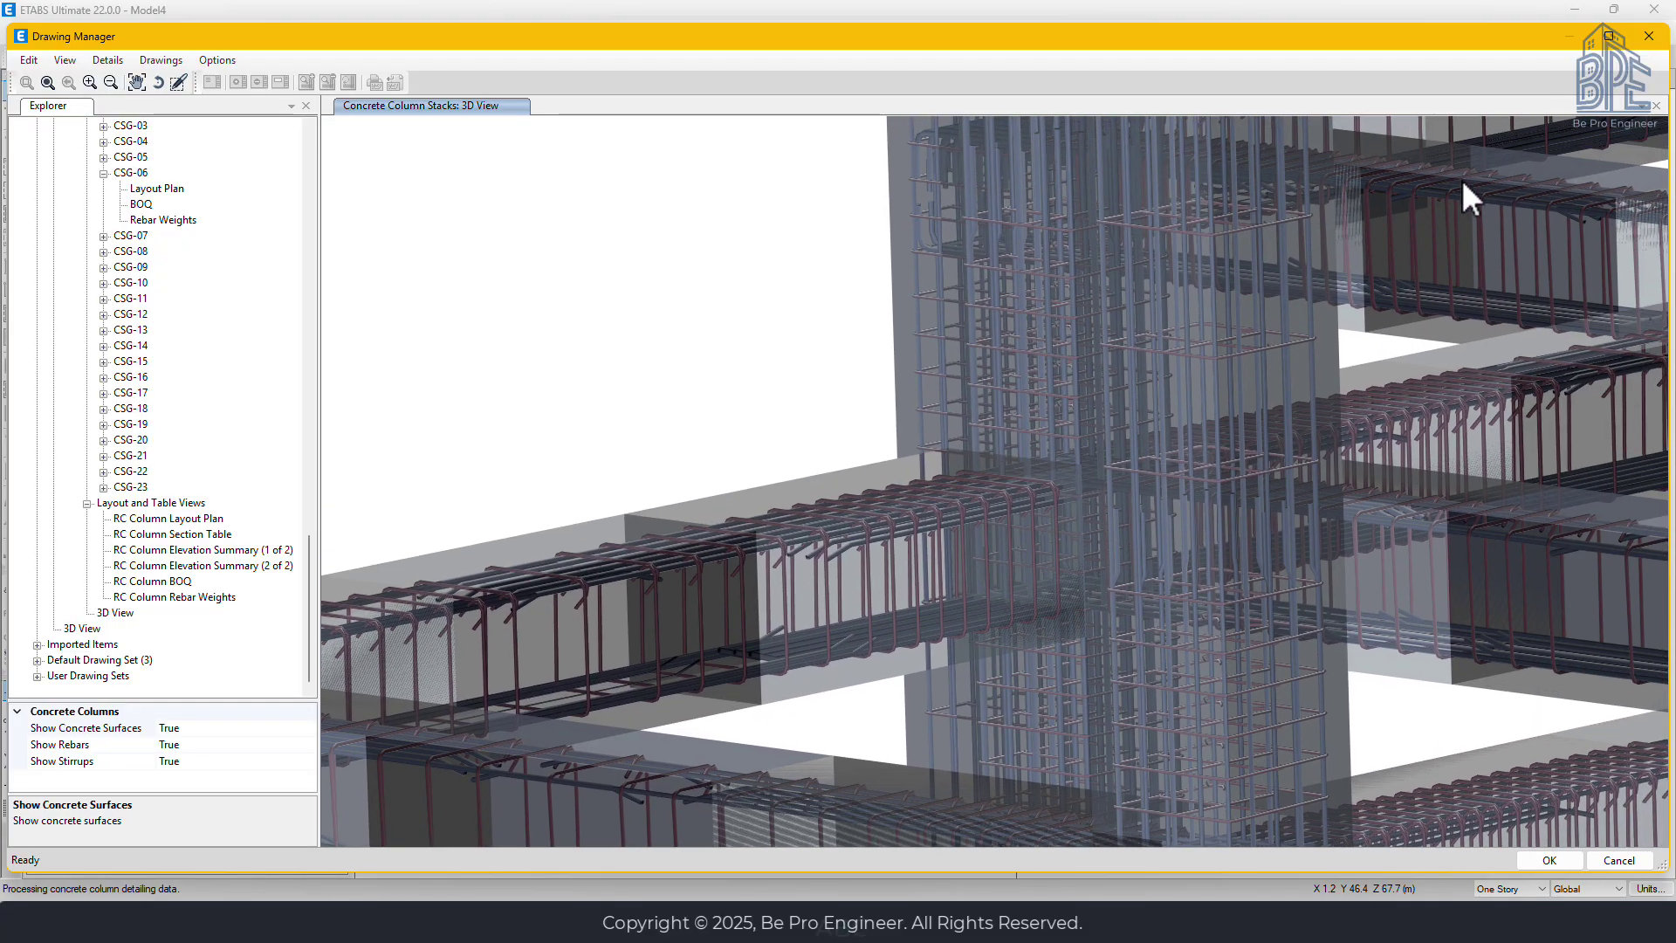
# Close Drawing Manager and open CB-01-Elevation.dxf from the ETABS Files folder in AutoCAD.
pyautogui.click(1648, 37)
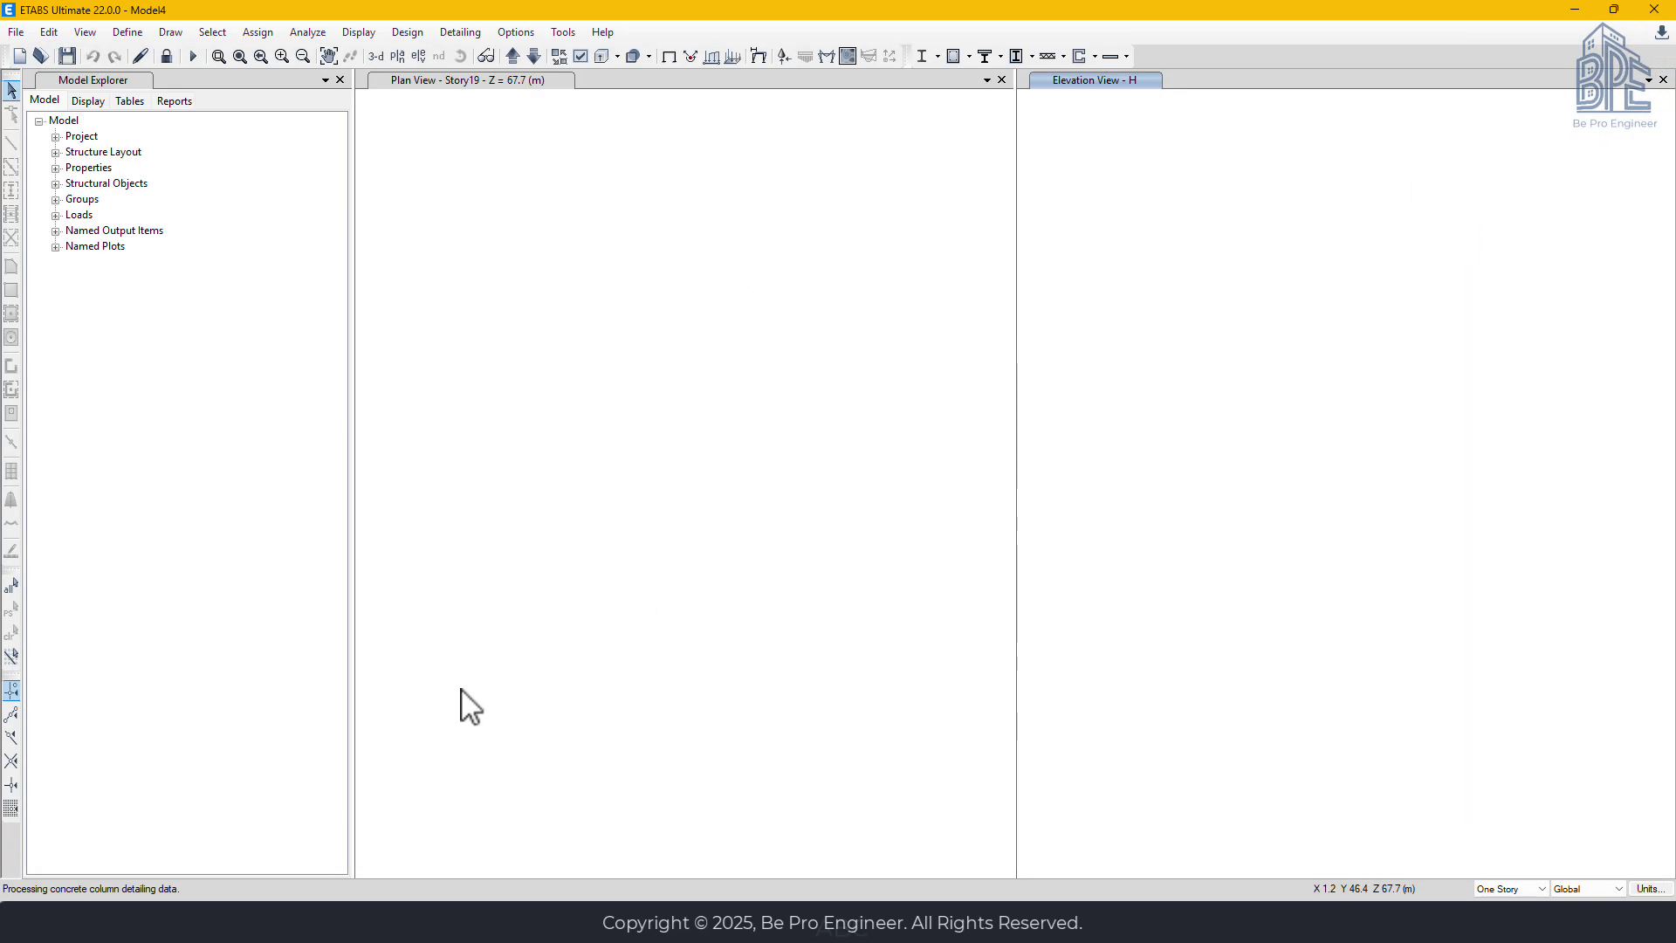
pyautogui.click(184, 922)
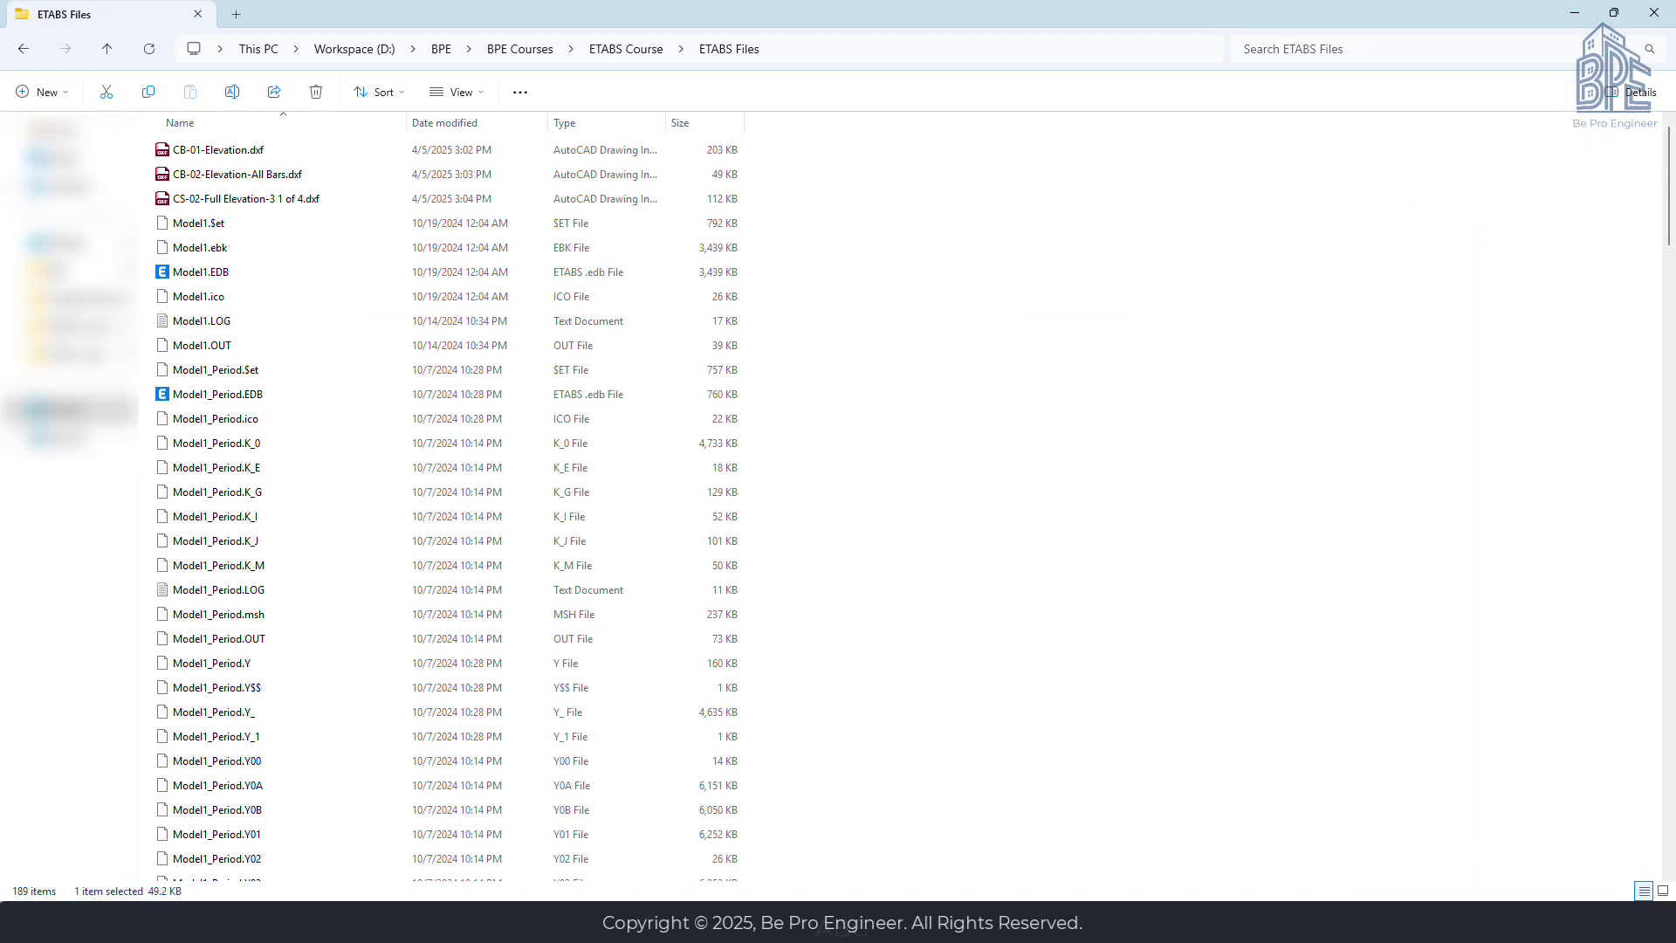
pyautogui.click(232, 150)
pyautogui.doubleClick(231, 149)
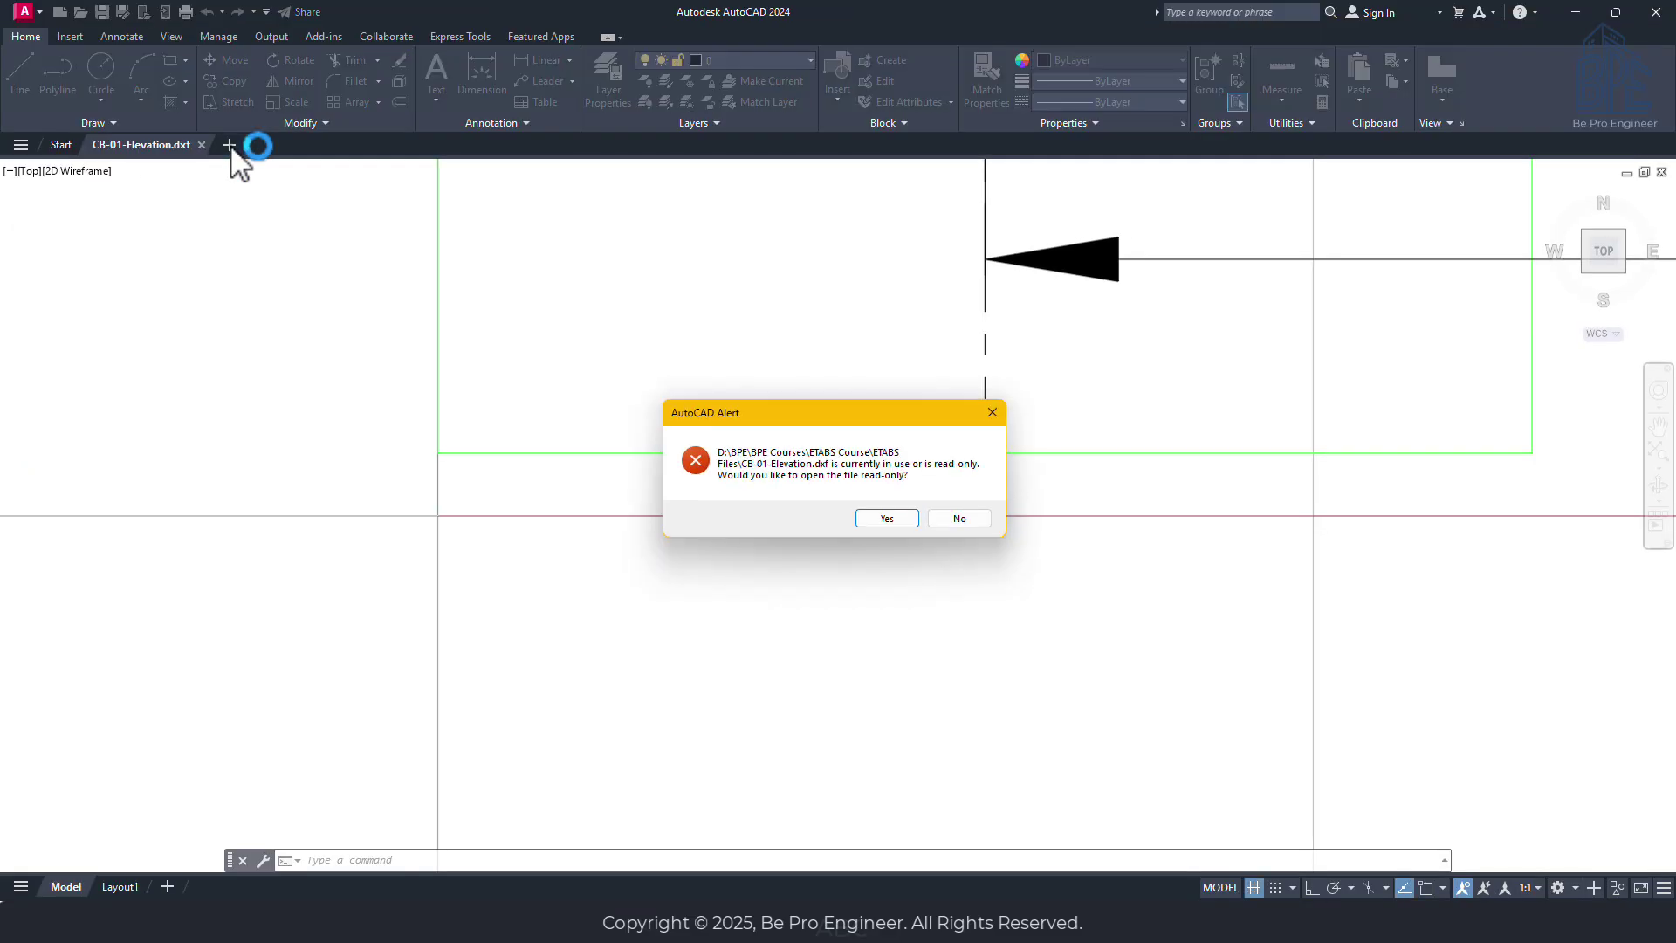
# Open CB-01-Elevation.dxf as editable, hide the grid, and bring the beam elevation into view.
pyautogui.click(960, 517)
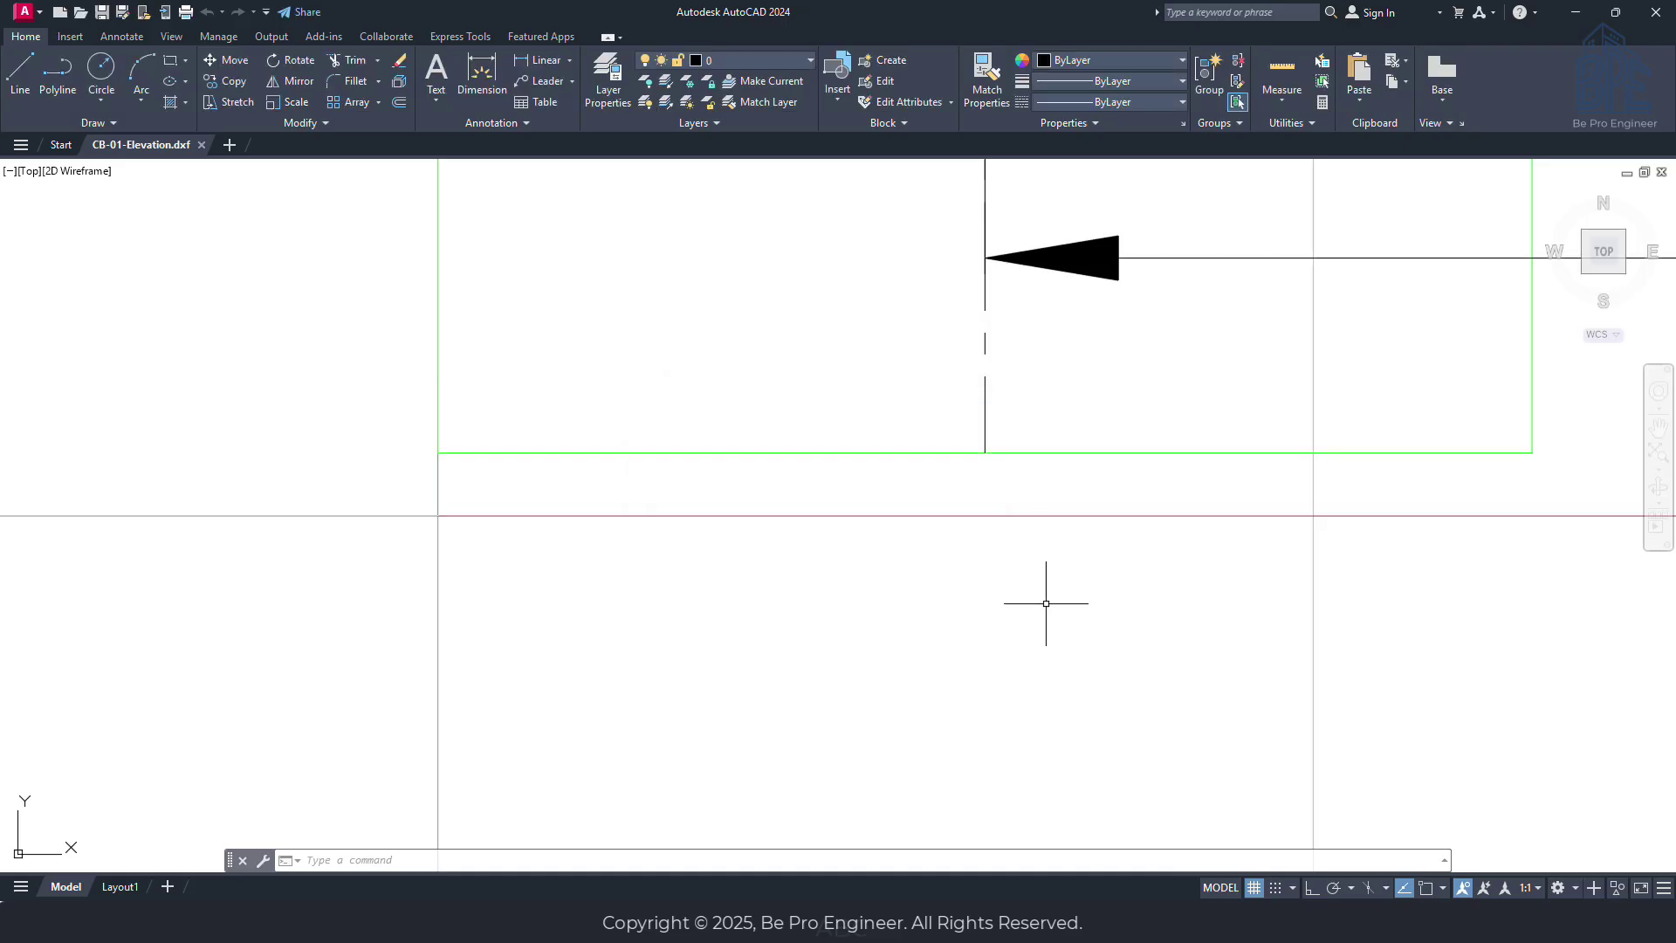
pyautogui.click(1257, 888)
pyautogui.scroll(-3, 1223, 644)
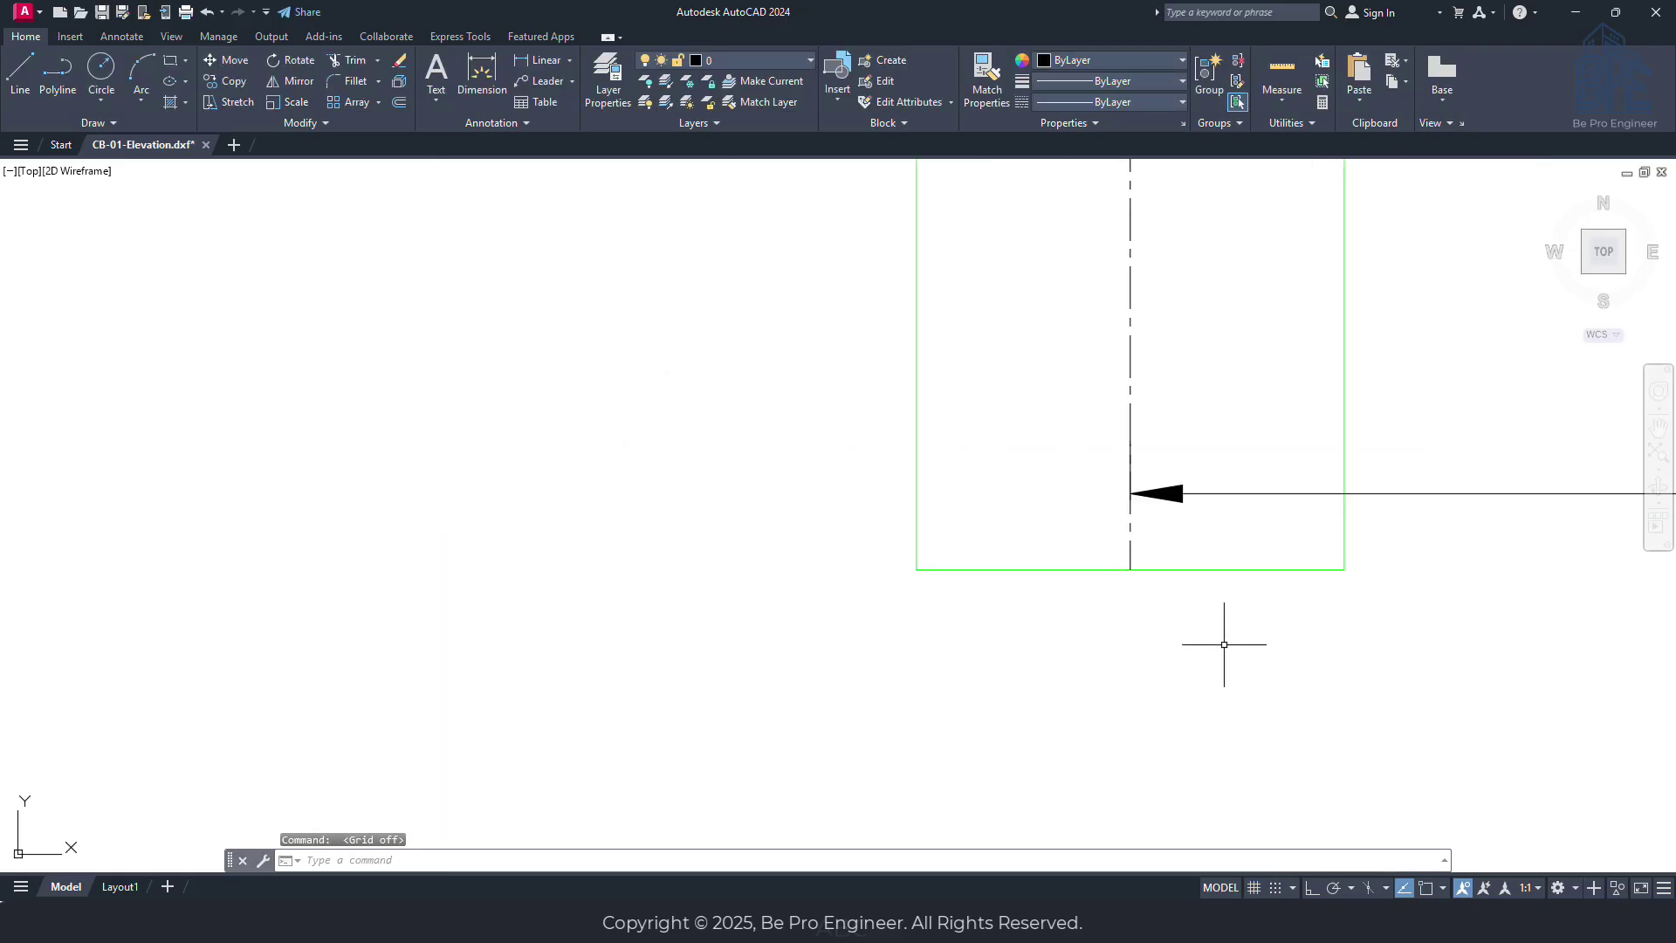
pyautogui.scroll(-5, 1224, 644)
pyautogui.moveTo(1353, 567); pyautogui.dragTo(612, 593, button='middle')
# Zoom in and pan along the beam's successive spans and their bar callouts.
pyautogui.scroll(2, 872, 479)
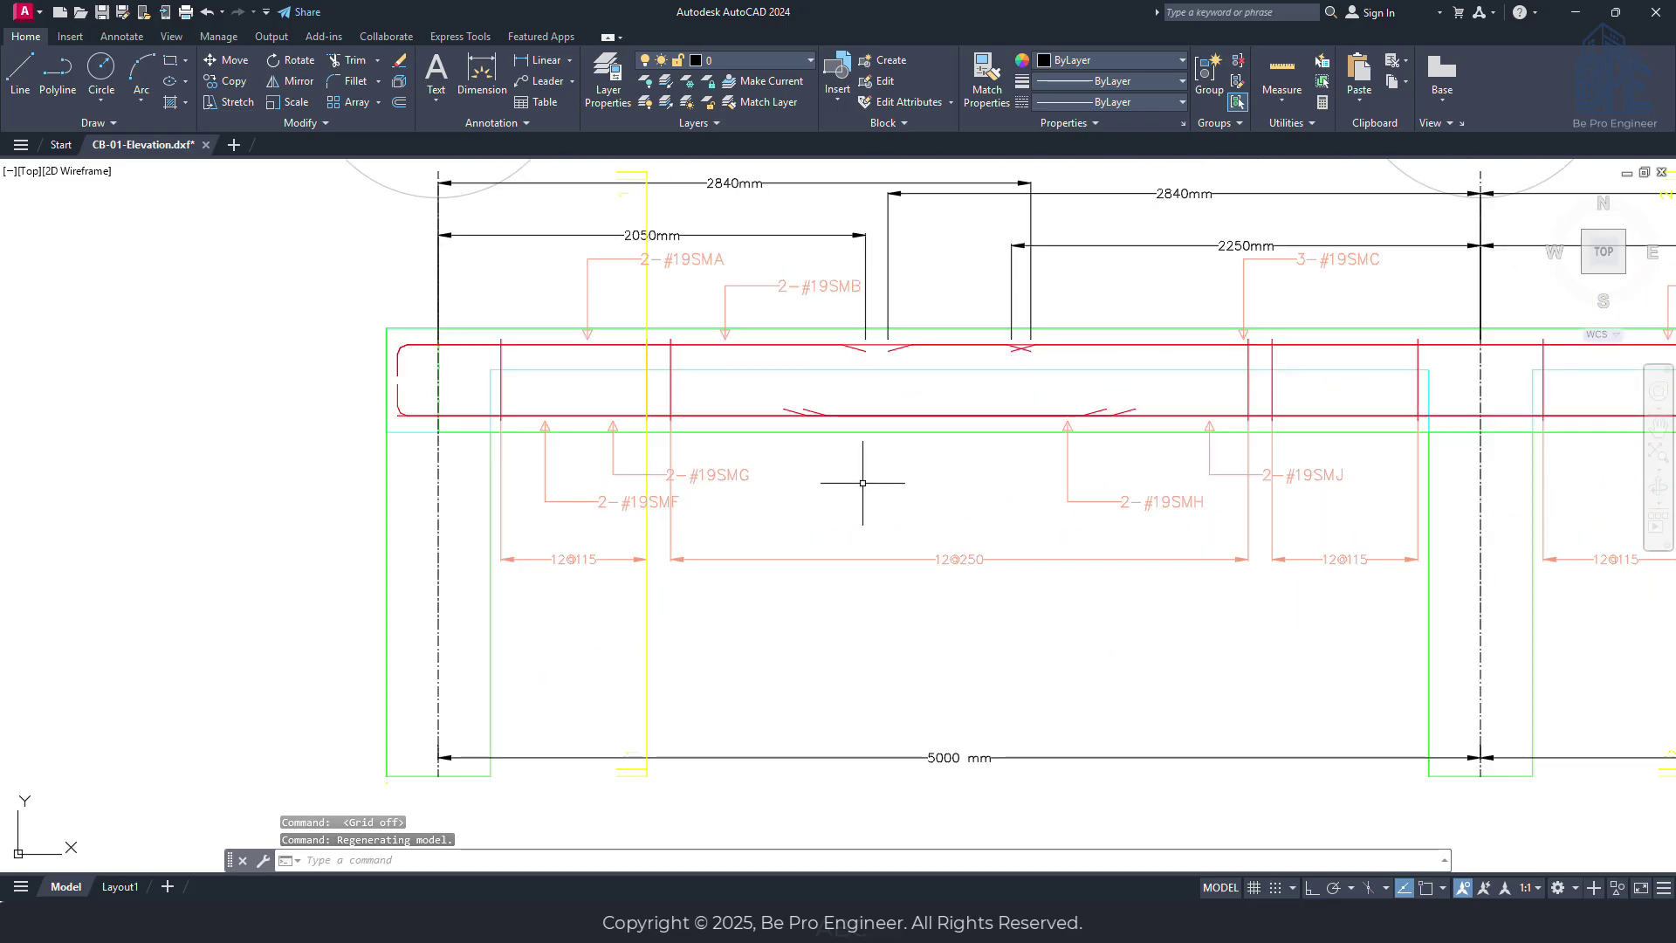
pyautogui.scroll(2, 677, 490)
pyautogui.scroll(2, 434, 505)
pyautogui.moveTo(1117, 535)
pyautogui.mouseDown(button='middle')
pyautogui.moveTo(1077, 550)
pyautogui.moveTo(609, 551)
pyautogui.mouseUp(button='middle')
pyautogui.moveTo(1085, 557)
pyautogui.mouseDown(button='middle')
pyautogui.moveTo(1141, 542)
pyautogui.moveTo(658, 546)
pyautogui.mouseUp(button='middle')
pyautogui.moveTo(1275, 554); pyautogui.dragTo(699, 588, button='middle')
pyautogui.moveTo(1352, 602); pyautogui.dragTo(1003, 592, button='middle')
# Pan across columns 7 to 1 and centre the view on the 12@115 stirrup spacing.
pyautogui.scroll(-6, 1003, 593)
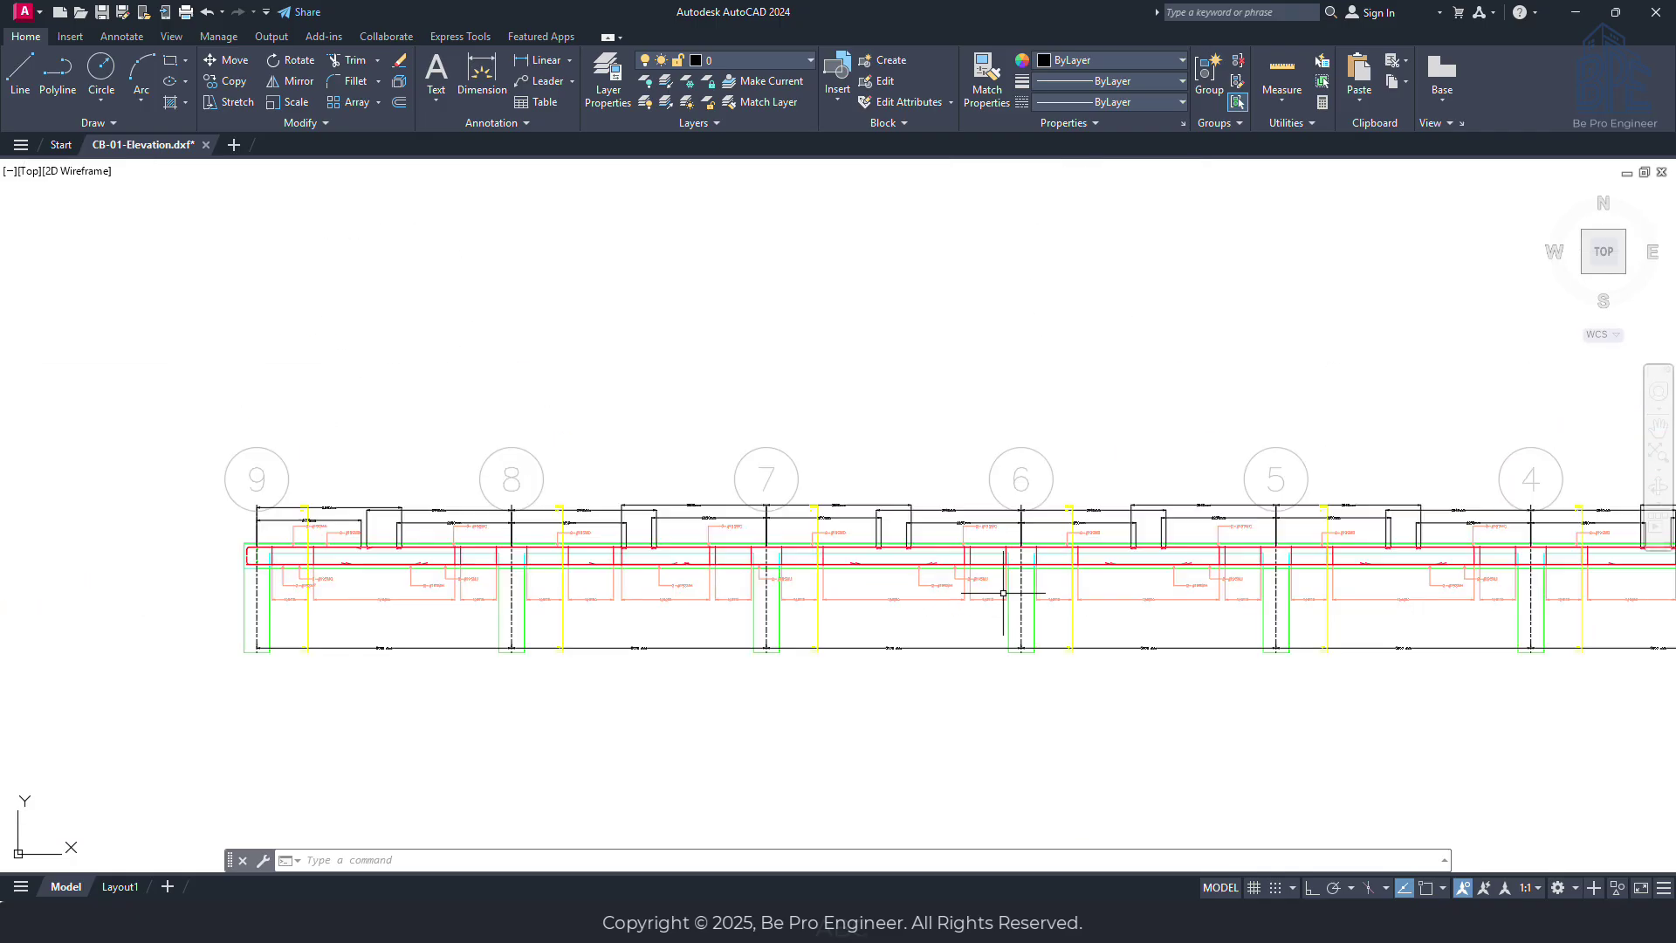
pyautogui.moveTo(1115, 586); pyautogui.dragTo(591, 536, button='middle')
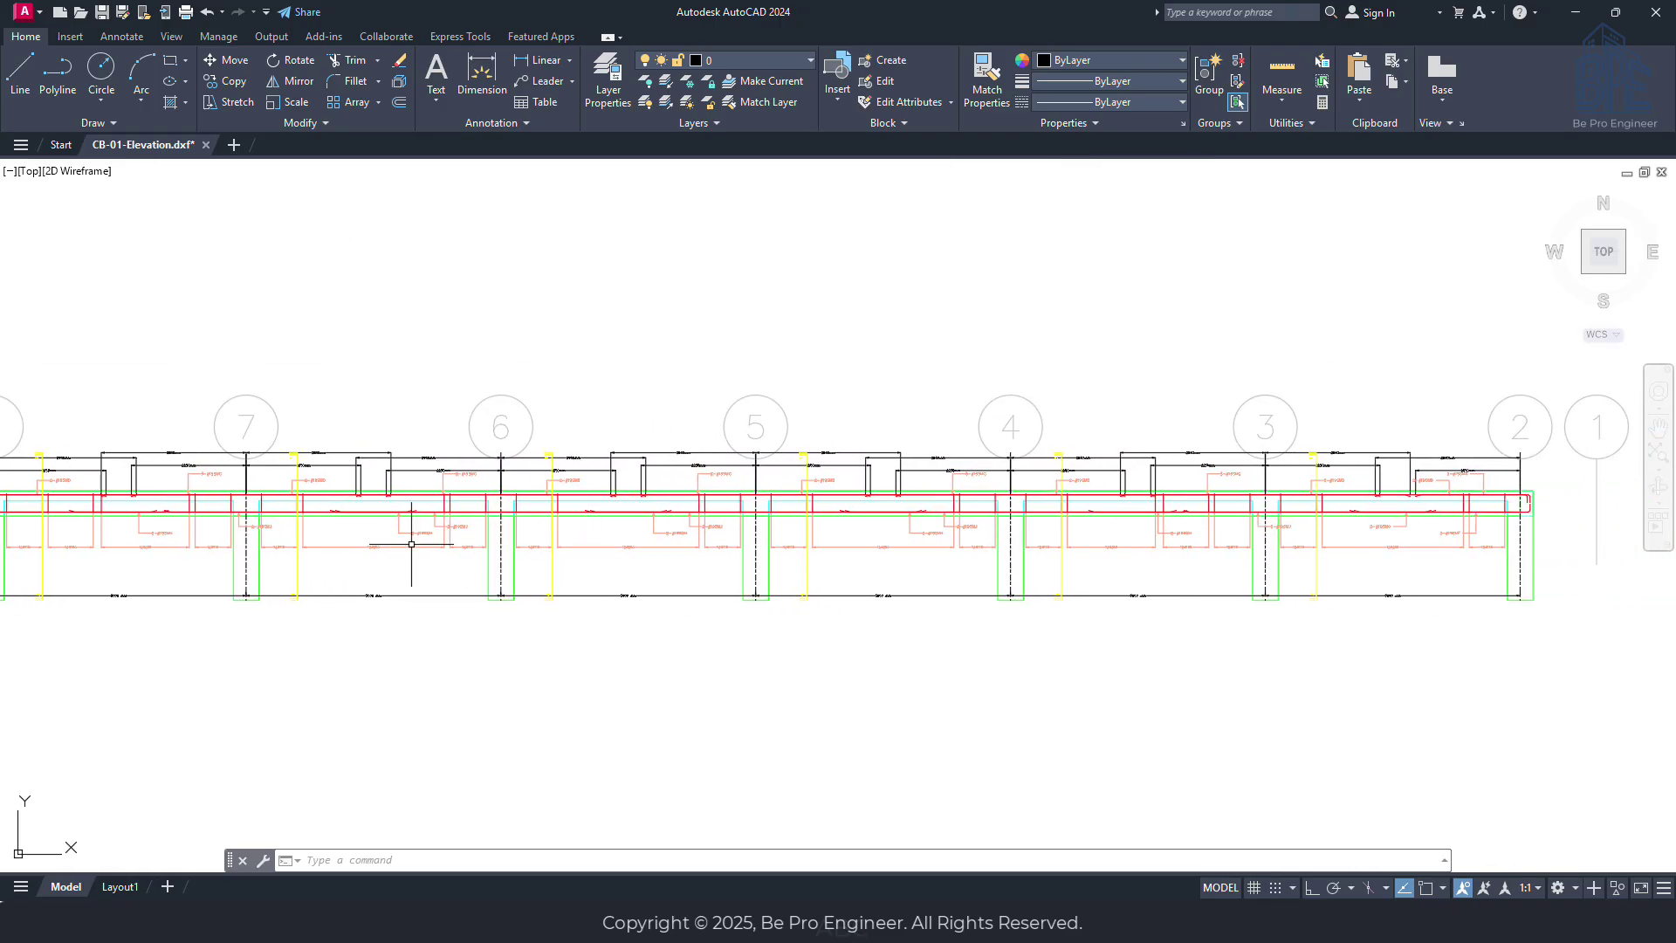
pyautogui.moveTo(306, 553); pyautogui.dragTo(617, 542, button='middle')
pyautogui.scroll(8, 591, 534)
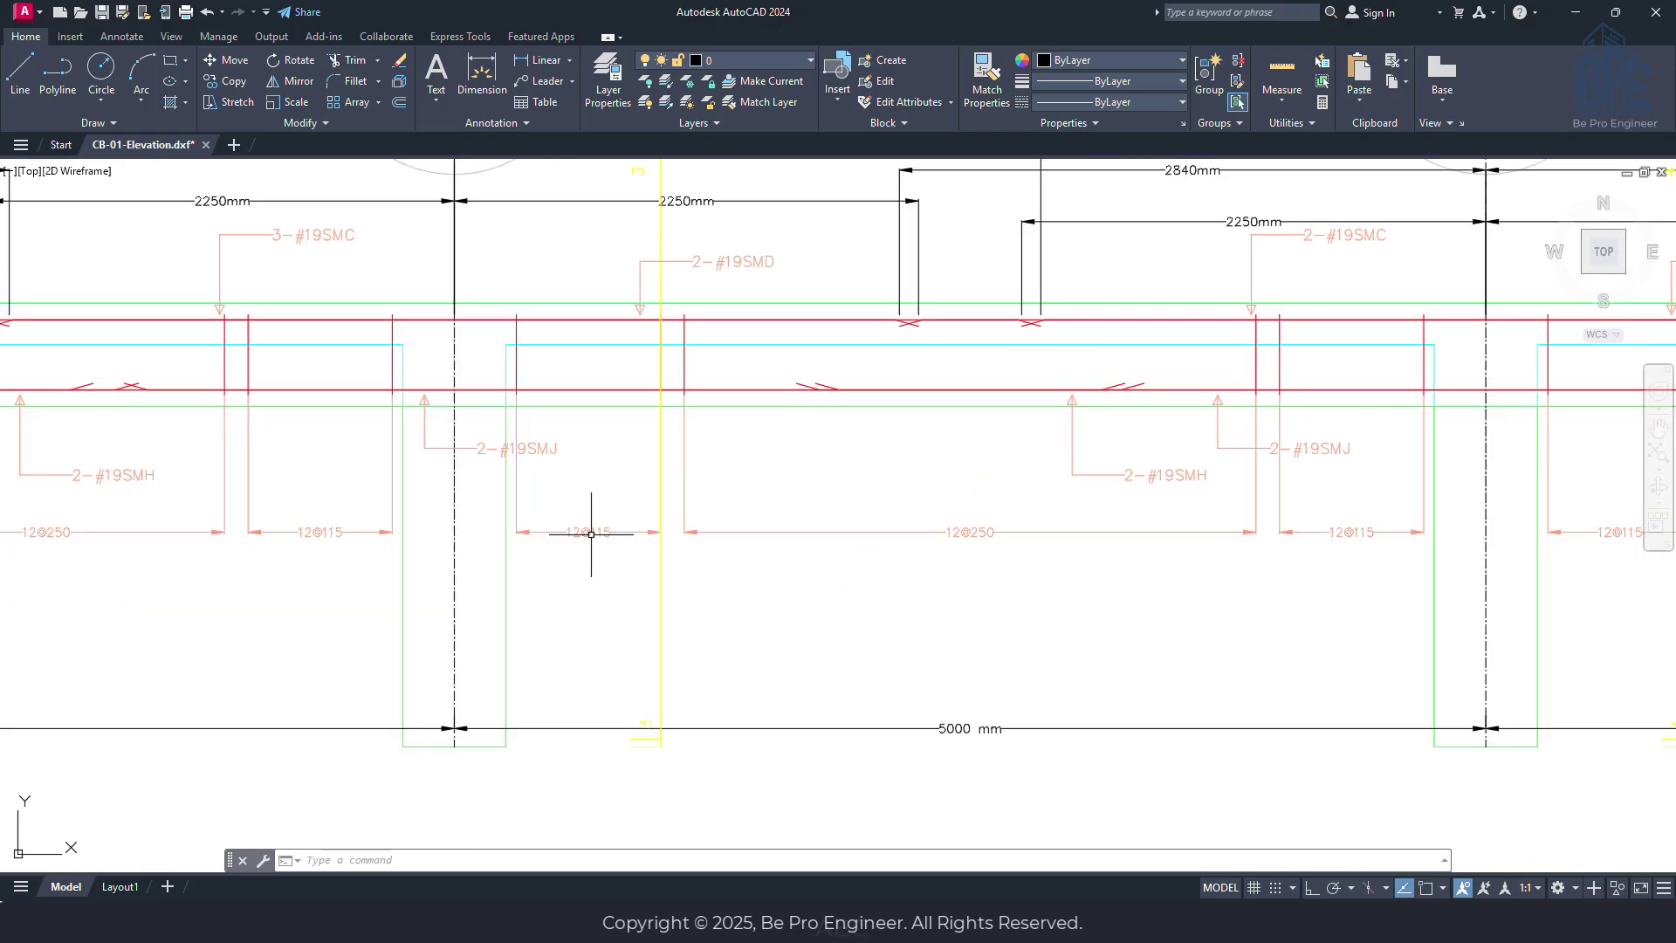
pyautogui.scroll(-4, 580, 532)
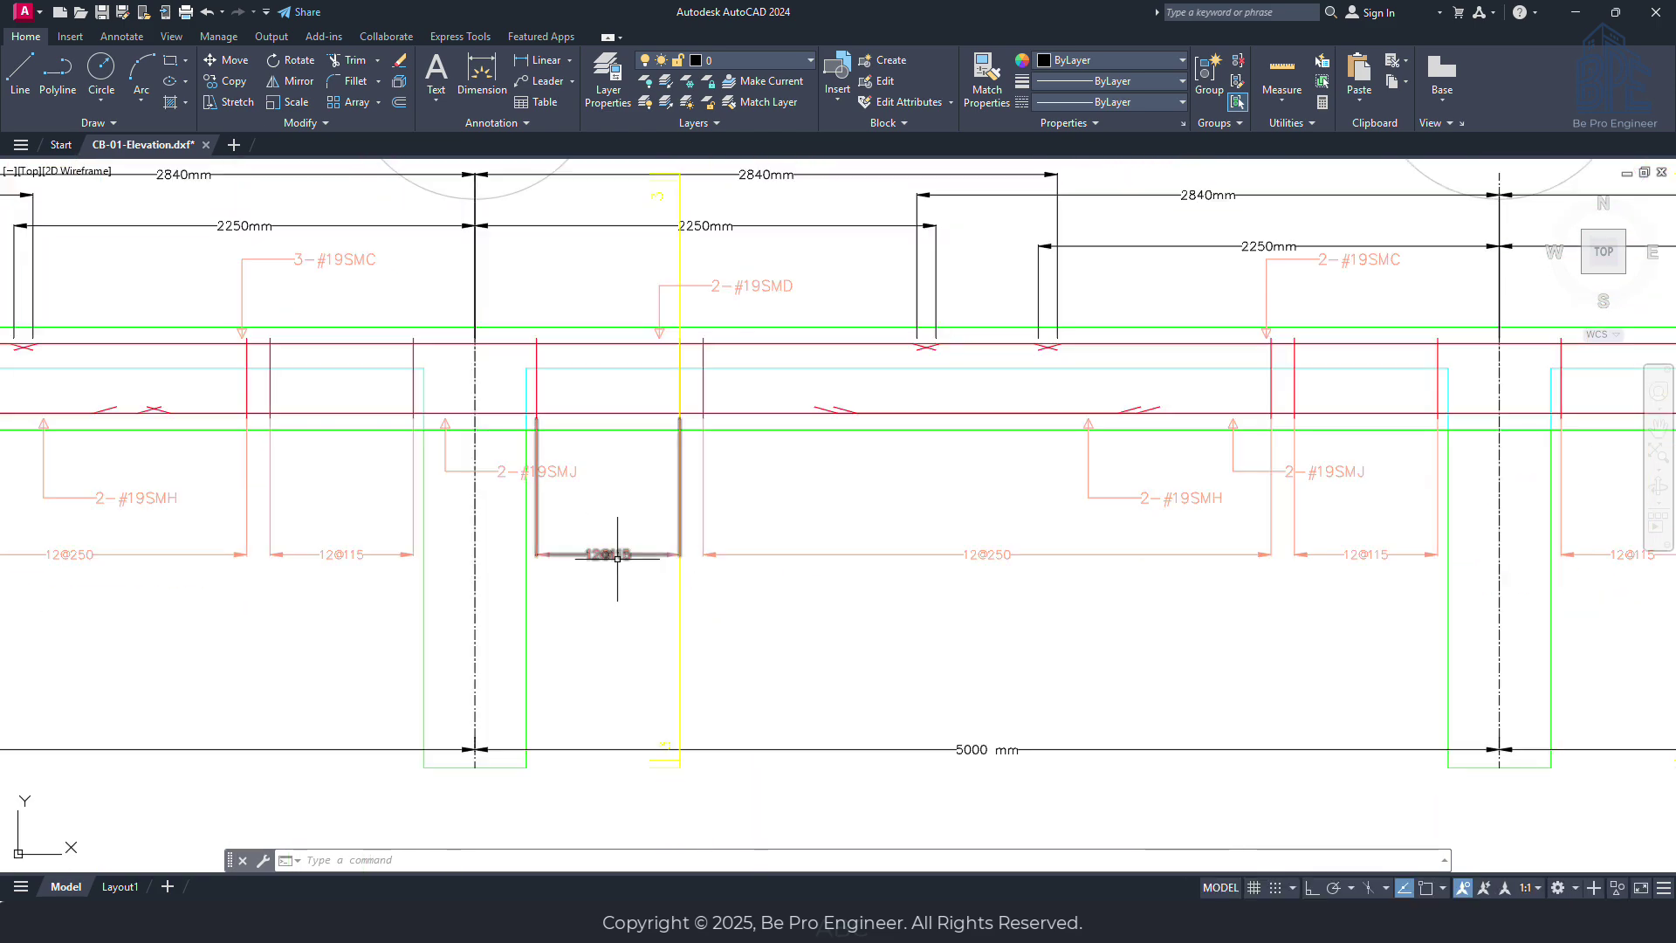
# Edit the stirrup spacing text from 12@115 to 12@100.
pyautogui.click(601, 553)
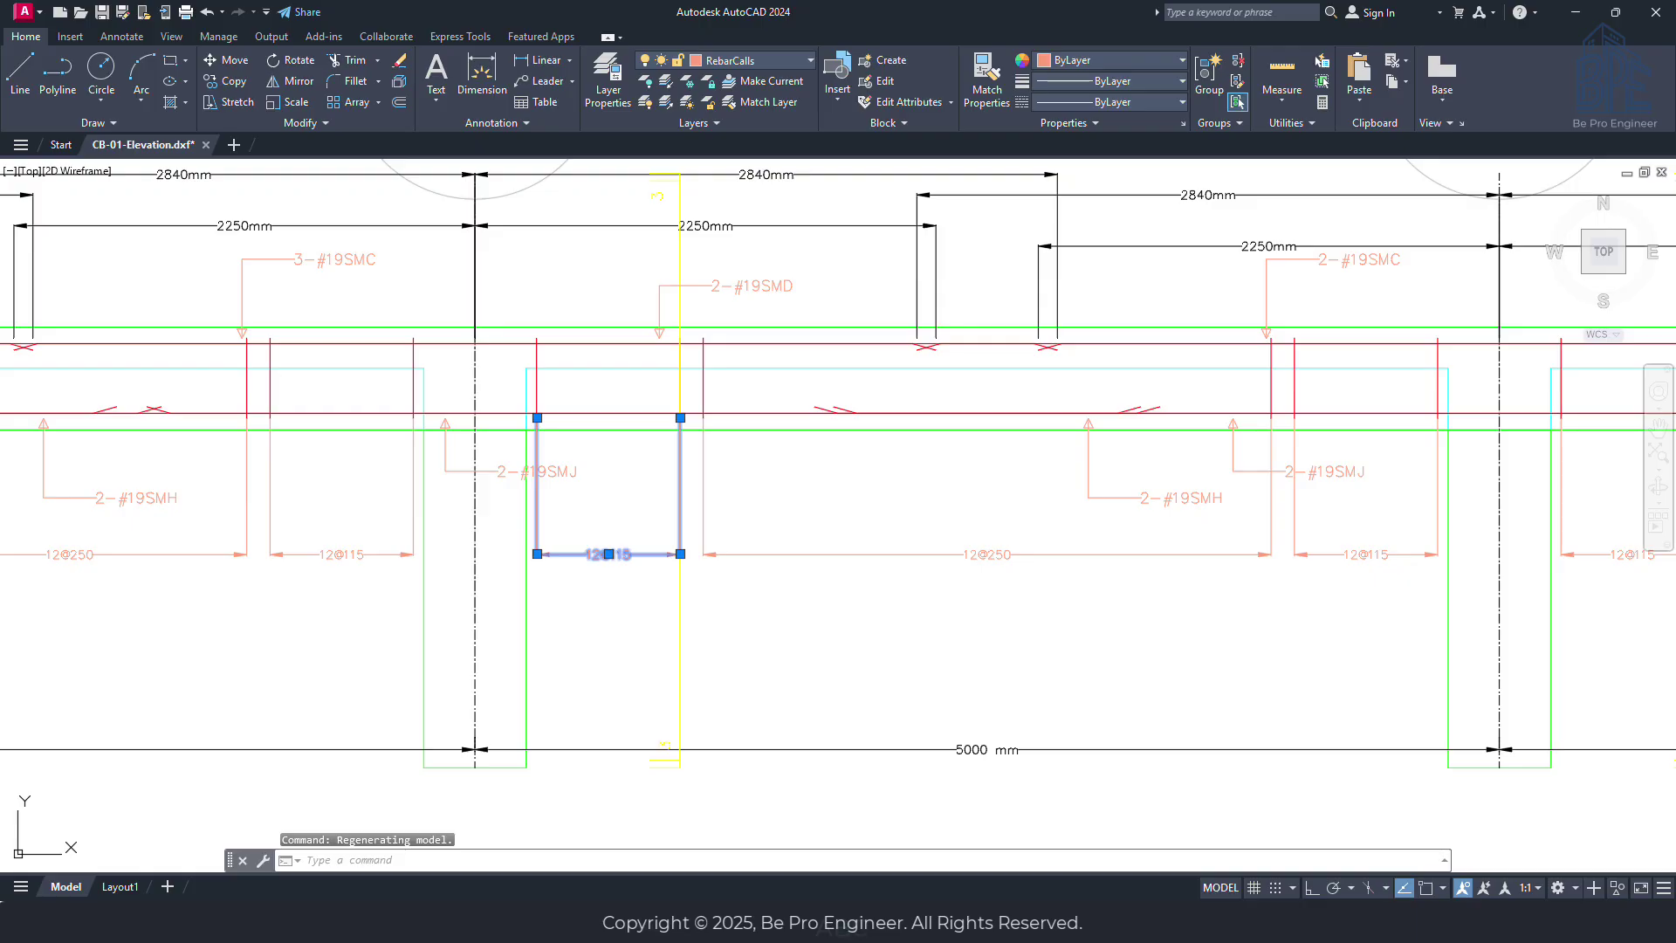
pyautogui.press('Escape')
pyautogui.doubleClick(618, 559)
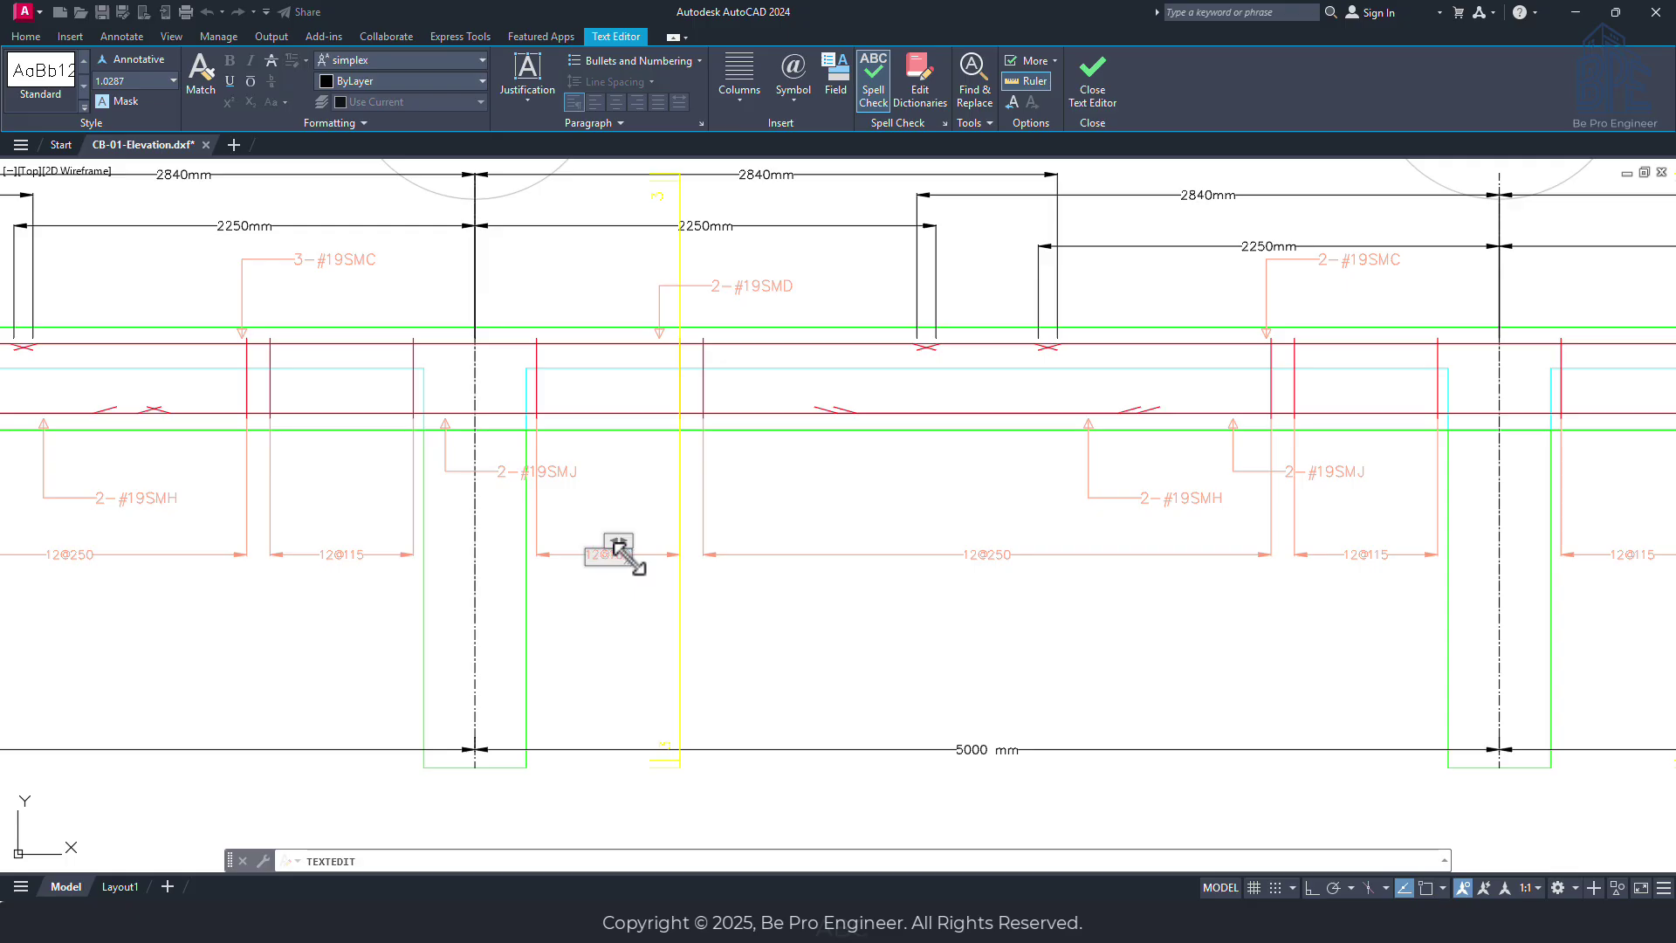
pyautogui.click(619, 587)
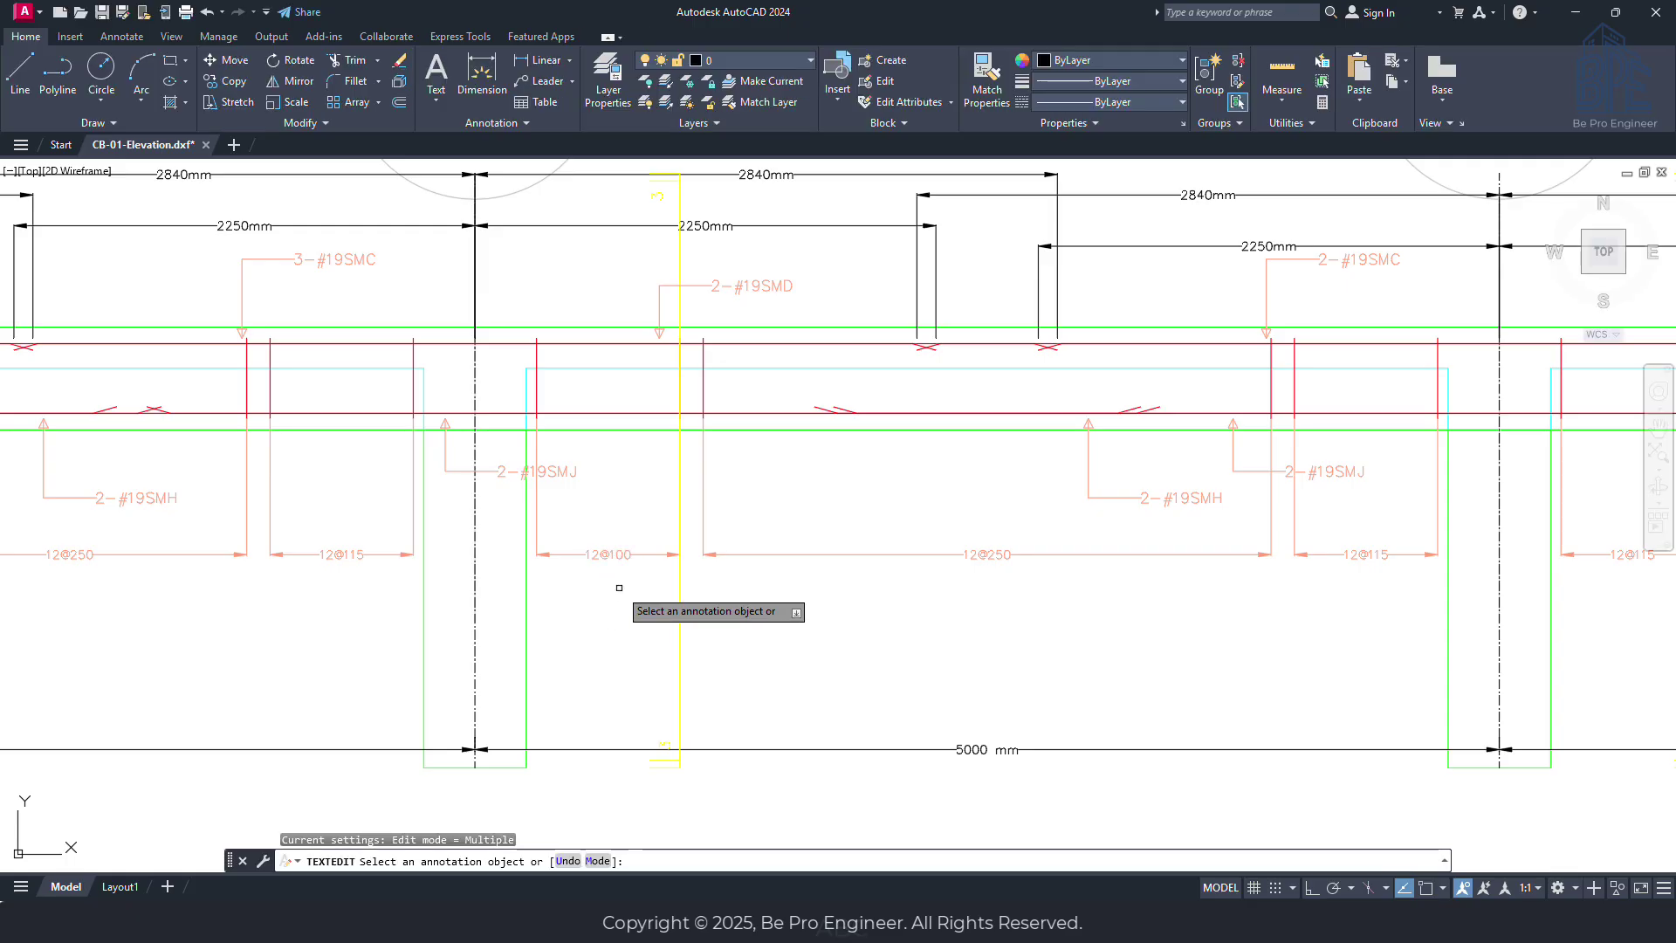
# Minimize AutoCAD and open CB-02-Elevation-All Bars.dxf from the exported files.
pyautogui.scroll(-3, 619, 587)
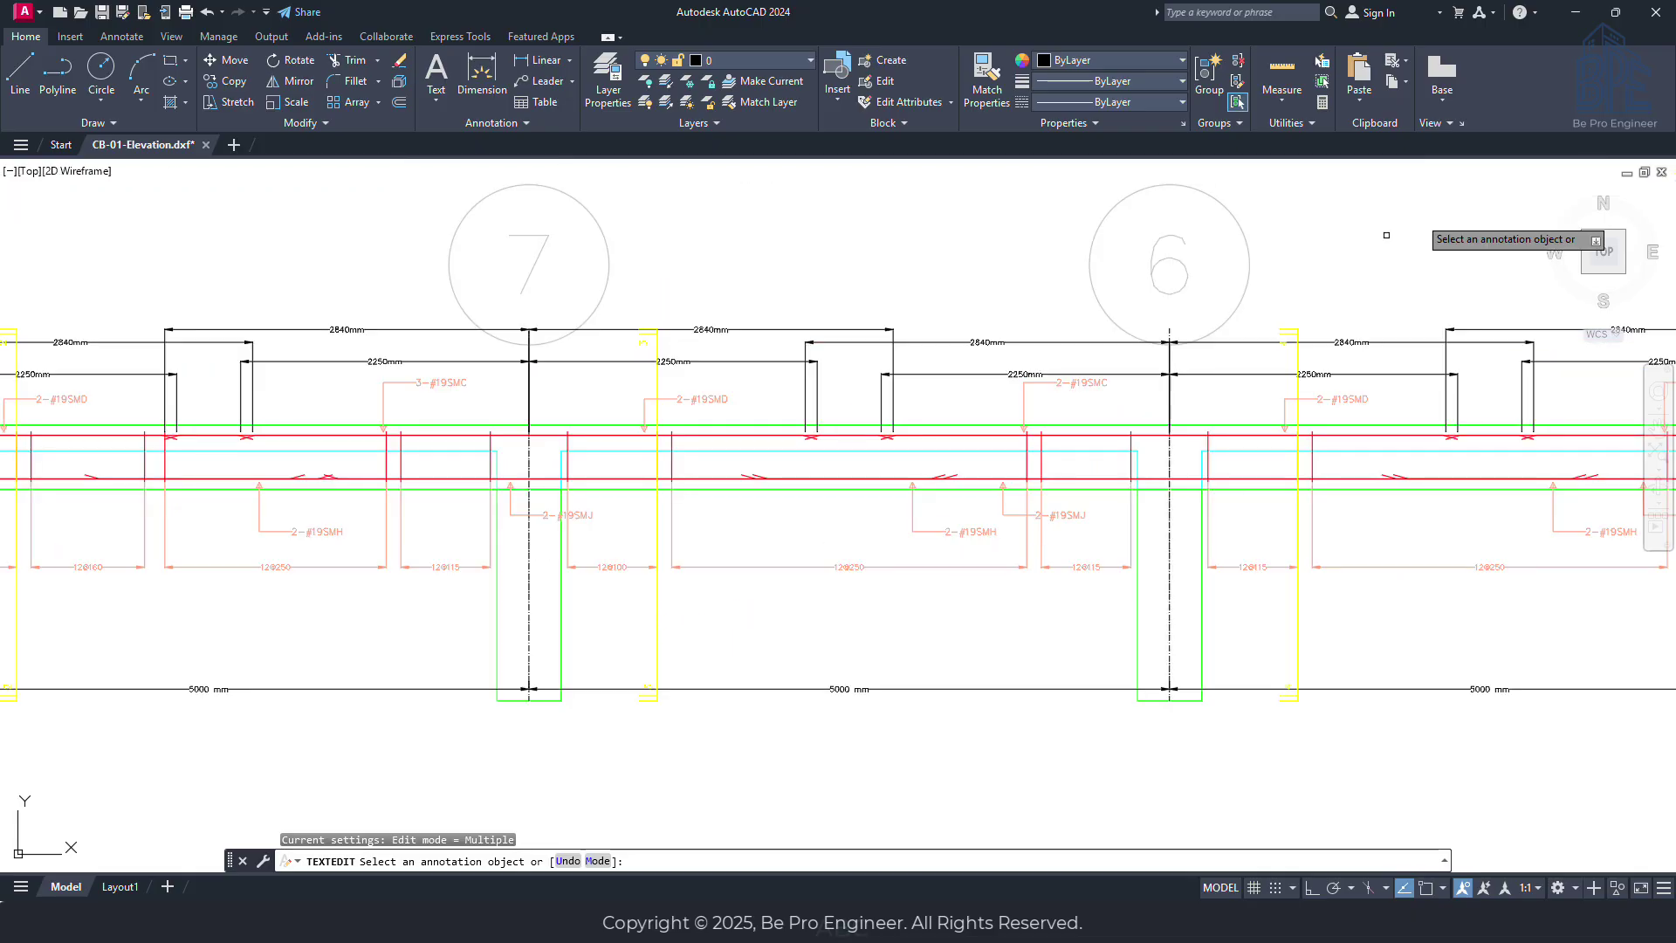
pyautogui.click(1576, 12)
pyautogui.doubleClick(258, 175)
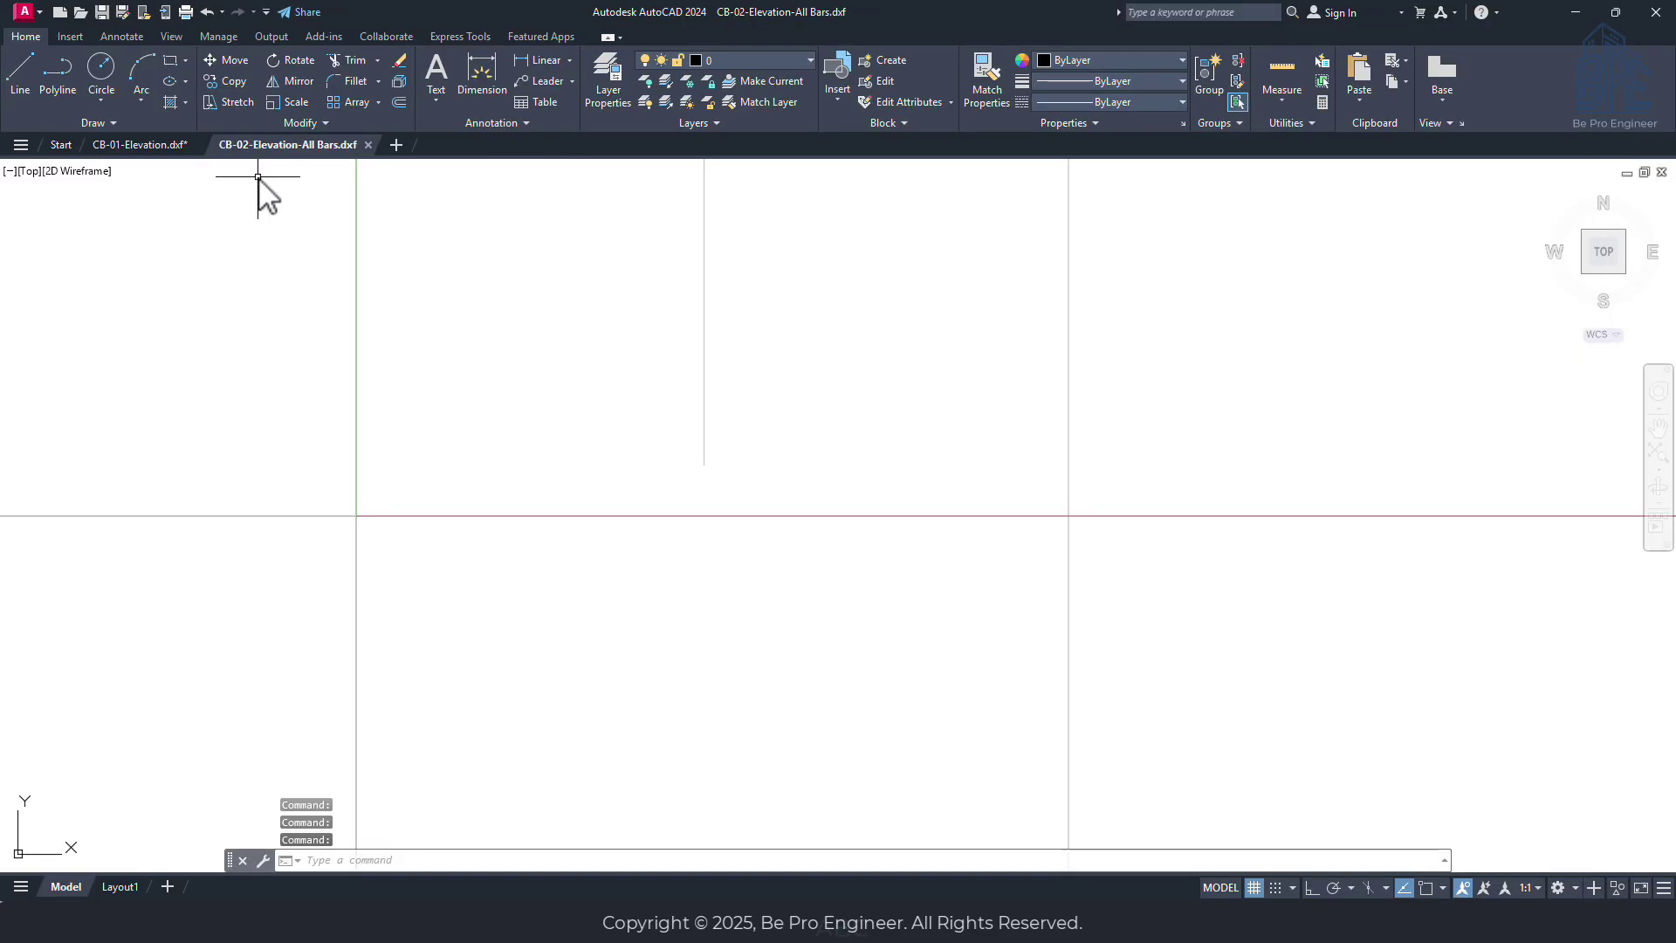
# Hide the grid in CB-02-Elevation-All Bars and pan along the beam's bar layout.
pyautogui.scroll(-5, 841, 449)
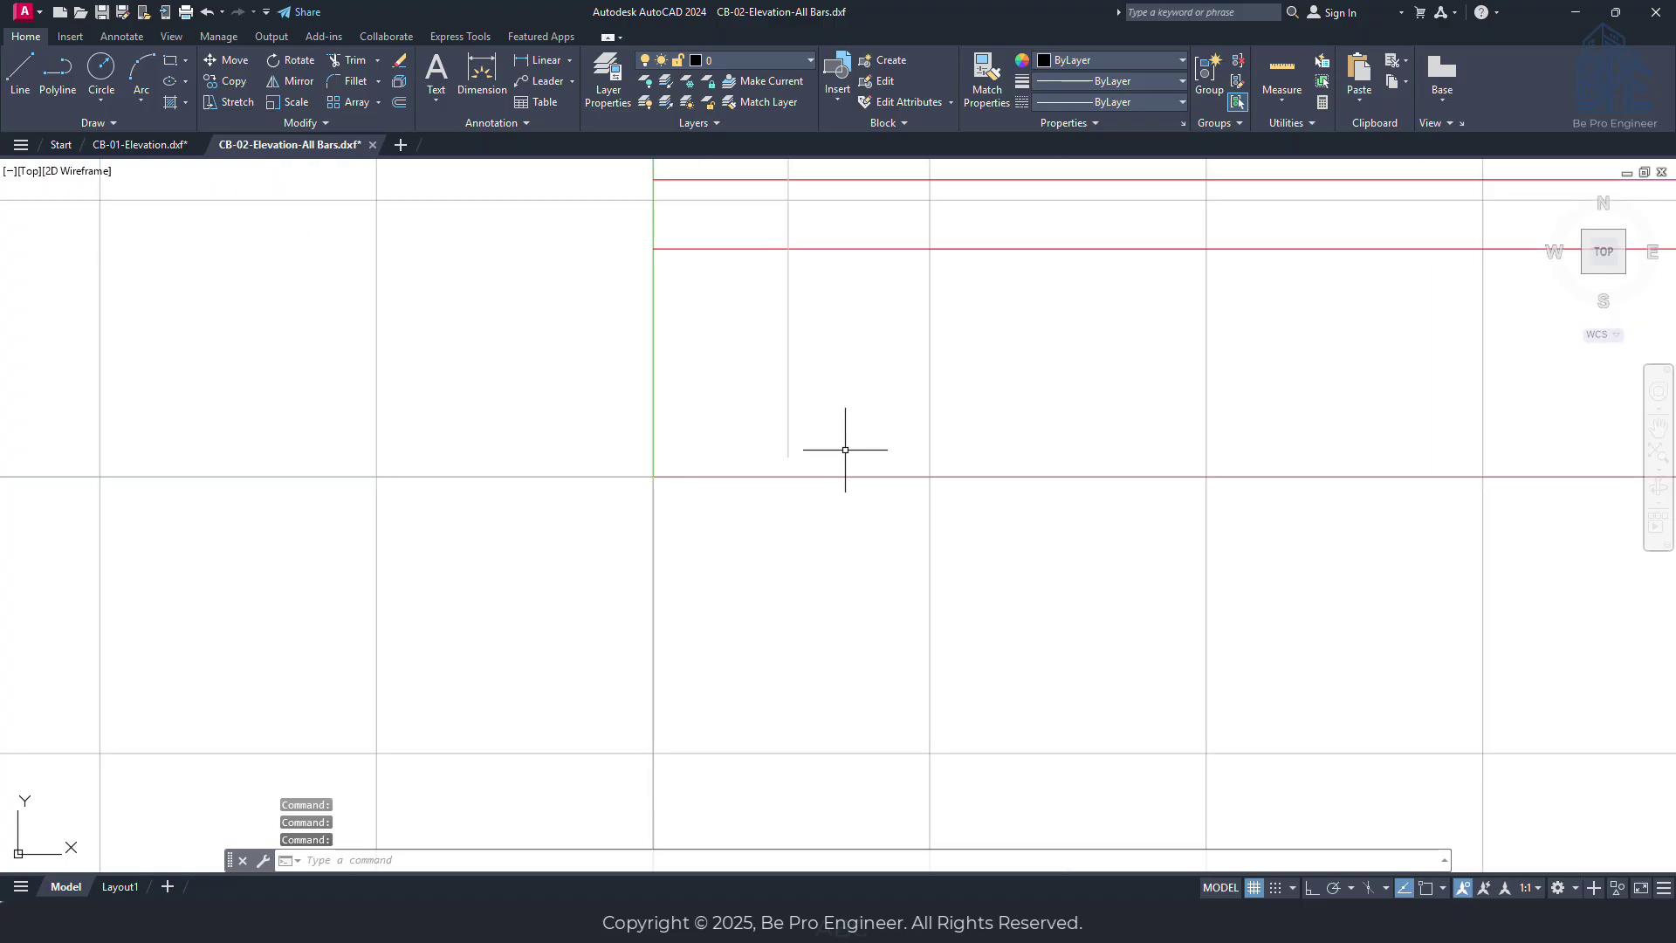
pyautogui.click(1256, 892)
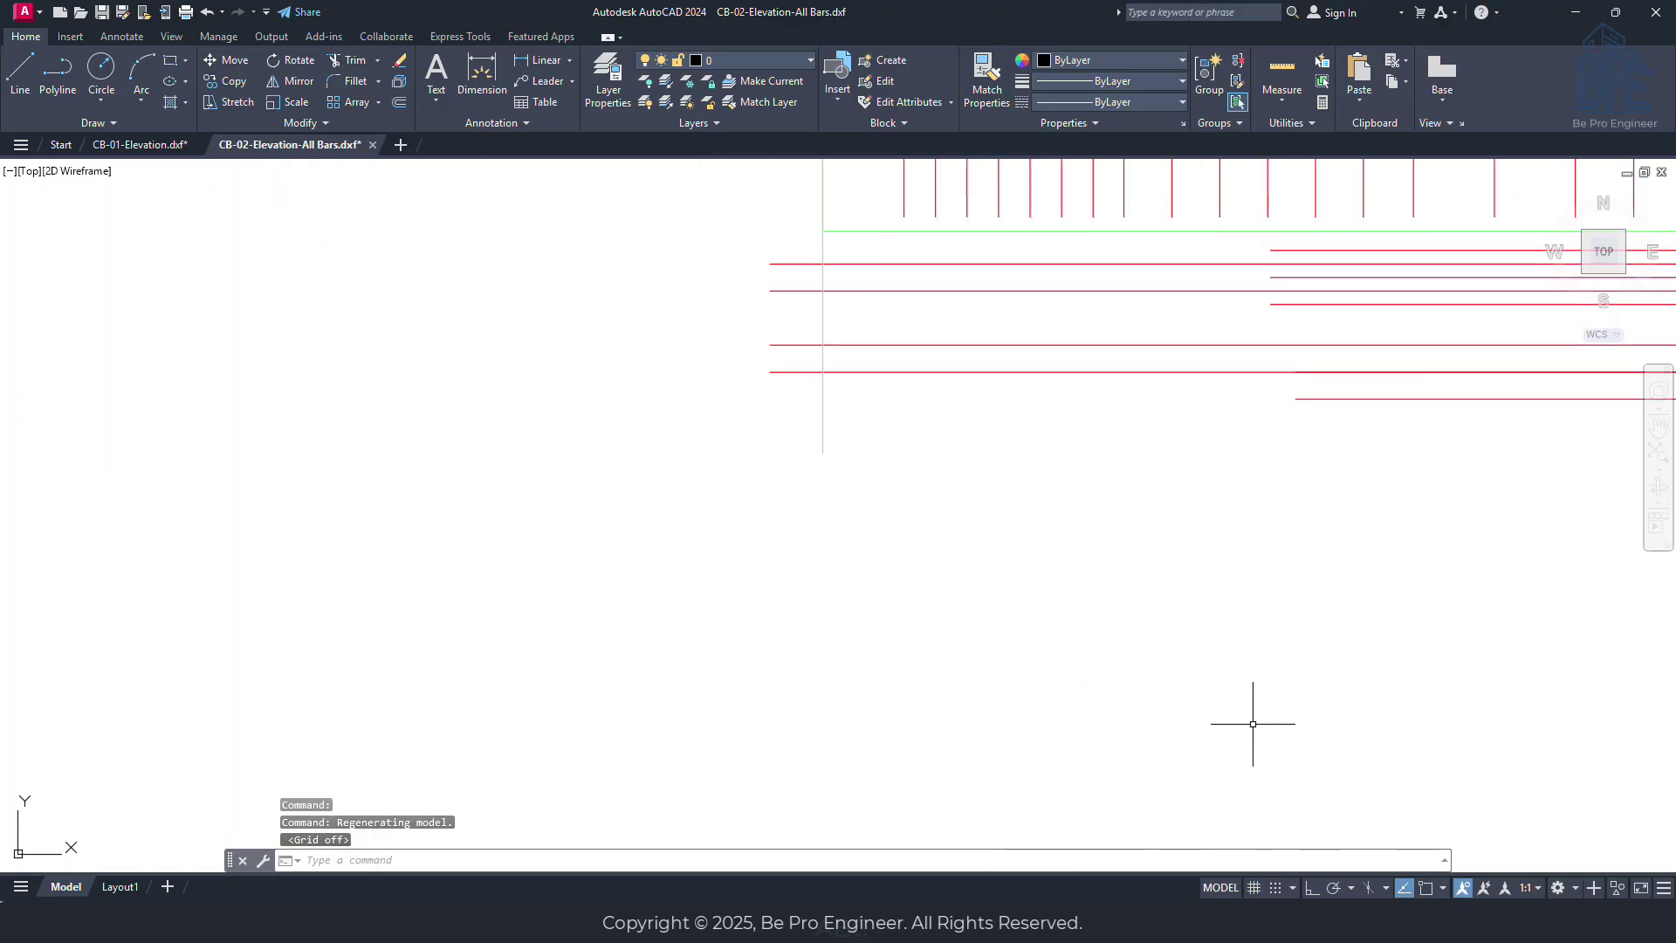
pyautogui.moveTo(1210, 532); pyautogui.dragTo(894, 752, button='middle')
pyautogui.scroll(-2, 873, 493)
pyautogui.moveTo(880, 466); pyautogui.dragTo(652, 490, button='middle')
pyautogui.moveTo(1245, 497); pyautogui.dragTo(663, 502, button='middle')
# Pan further along the CB-02 bars, then open CS-02-Full Elevation-3 1 of 4.dxf.
pyautogui.moveTo(1312, 513); pyautogui.dragTo(741, 546, button='middle')
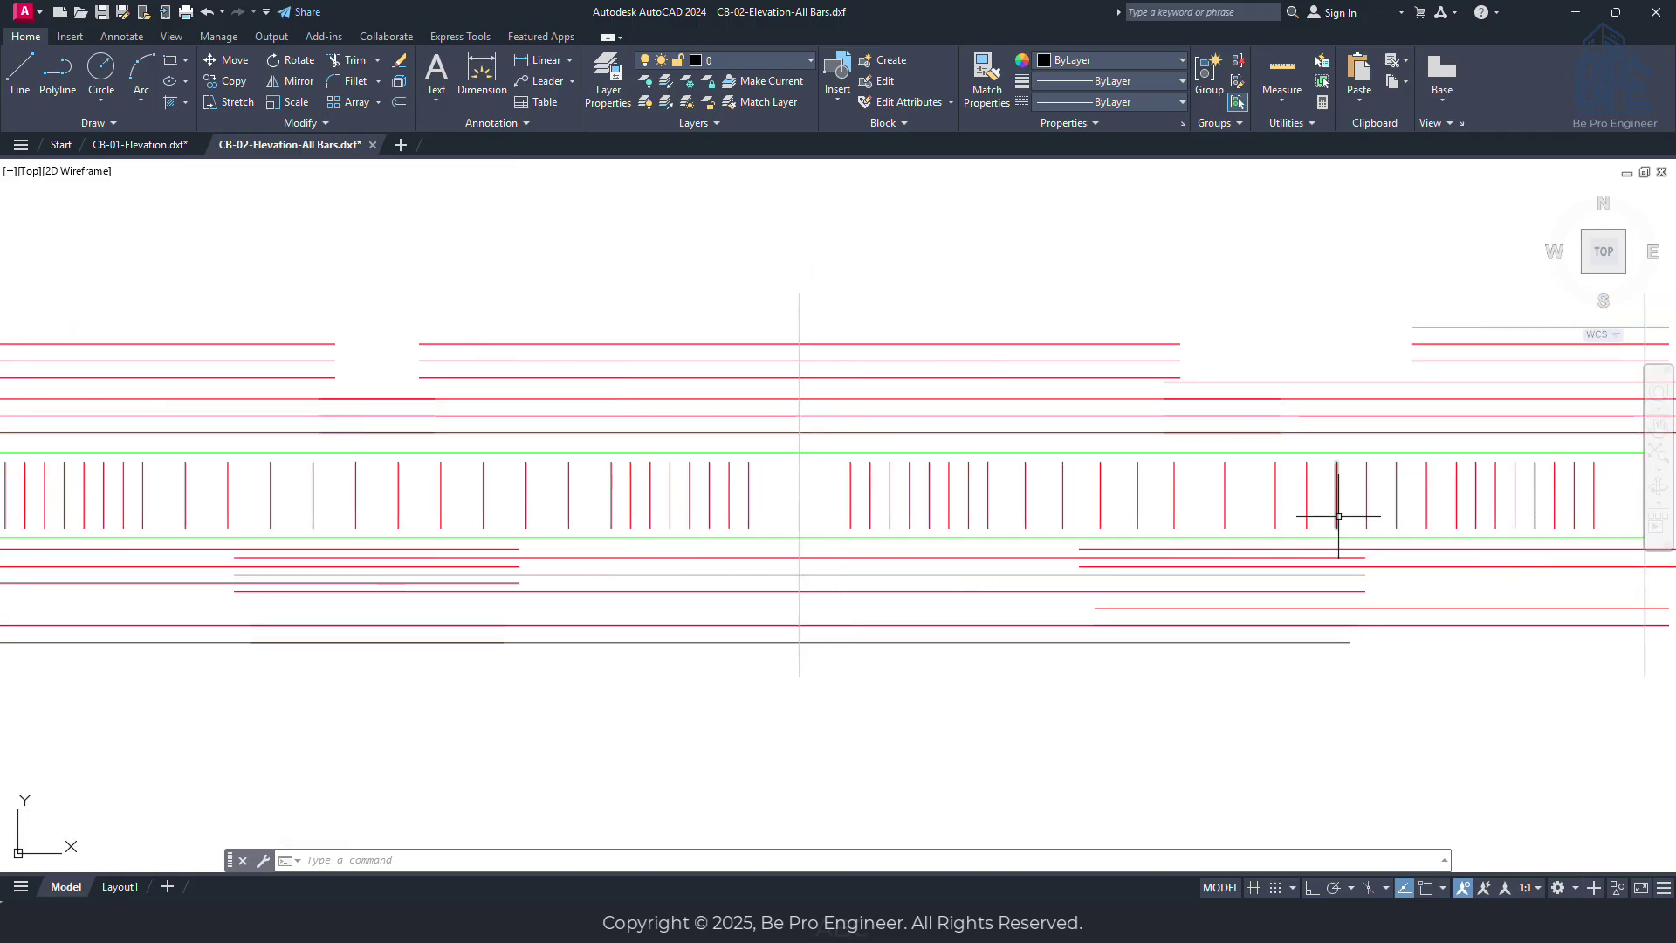
pyautogui.moveTo(1338, 517)
pyautogui.mouseDown(button='middle')
pyautogui.moveTo(725, 515)
pyautogui.moveTo(1224, 530)
pyautogui.mouseUp(button='middle')
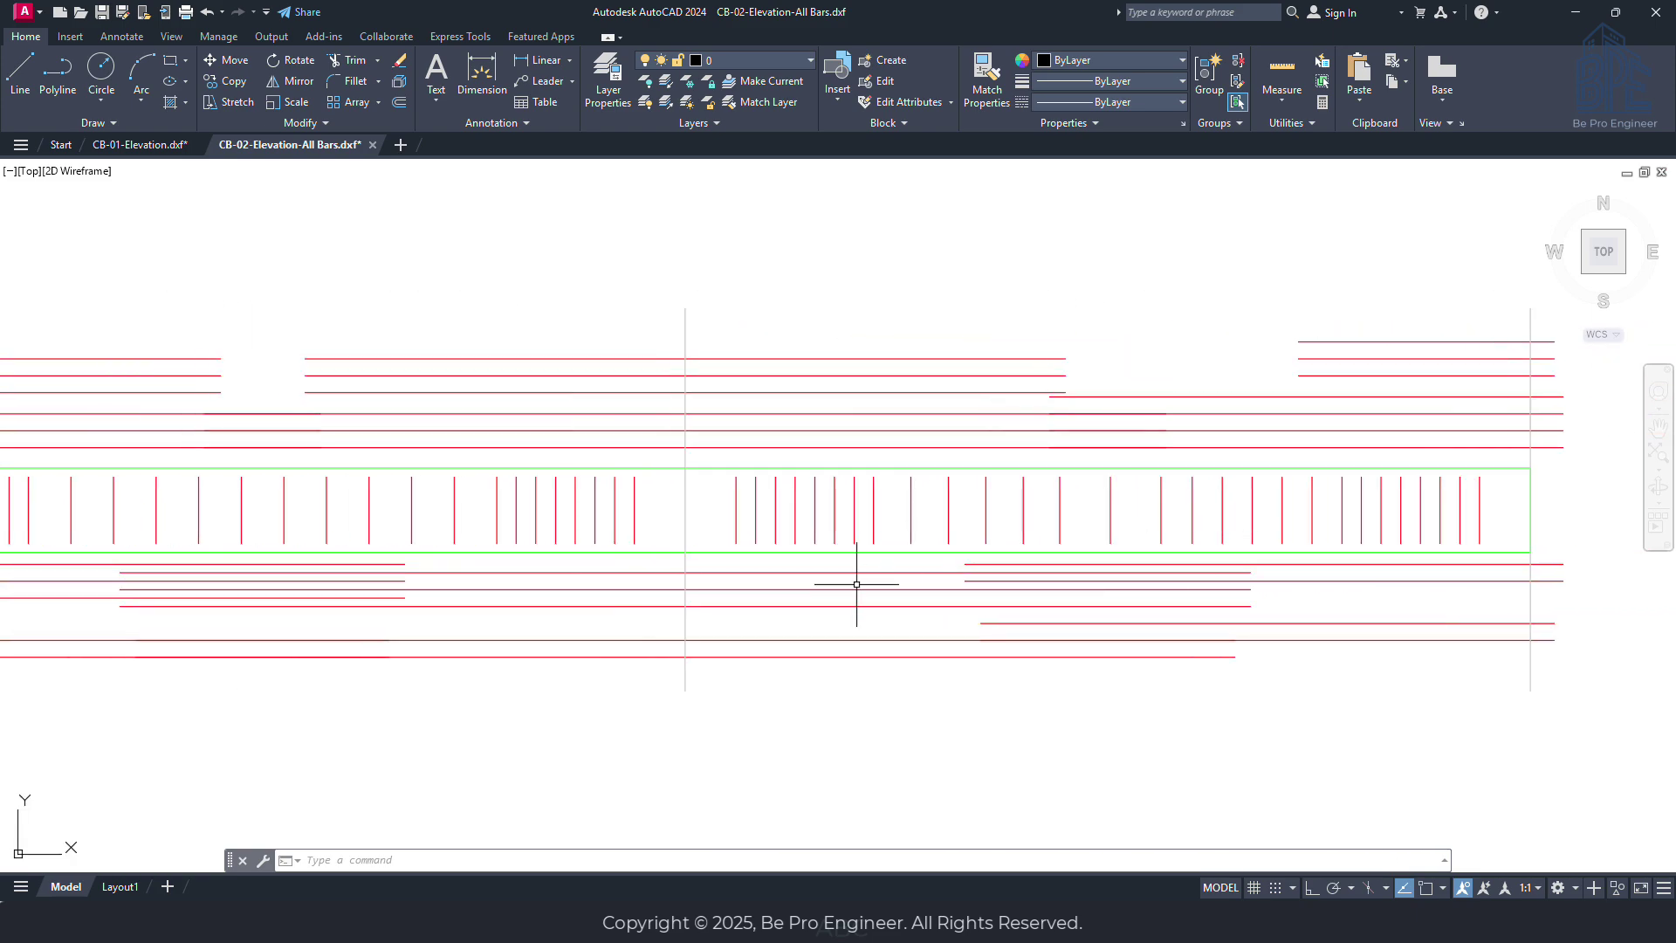
pyautogui.hotkey('alt', 'Tab')
pyautogui.doubleClick(240, 198)
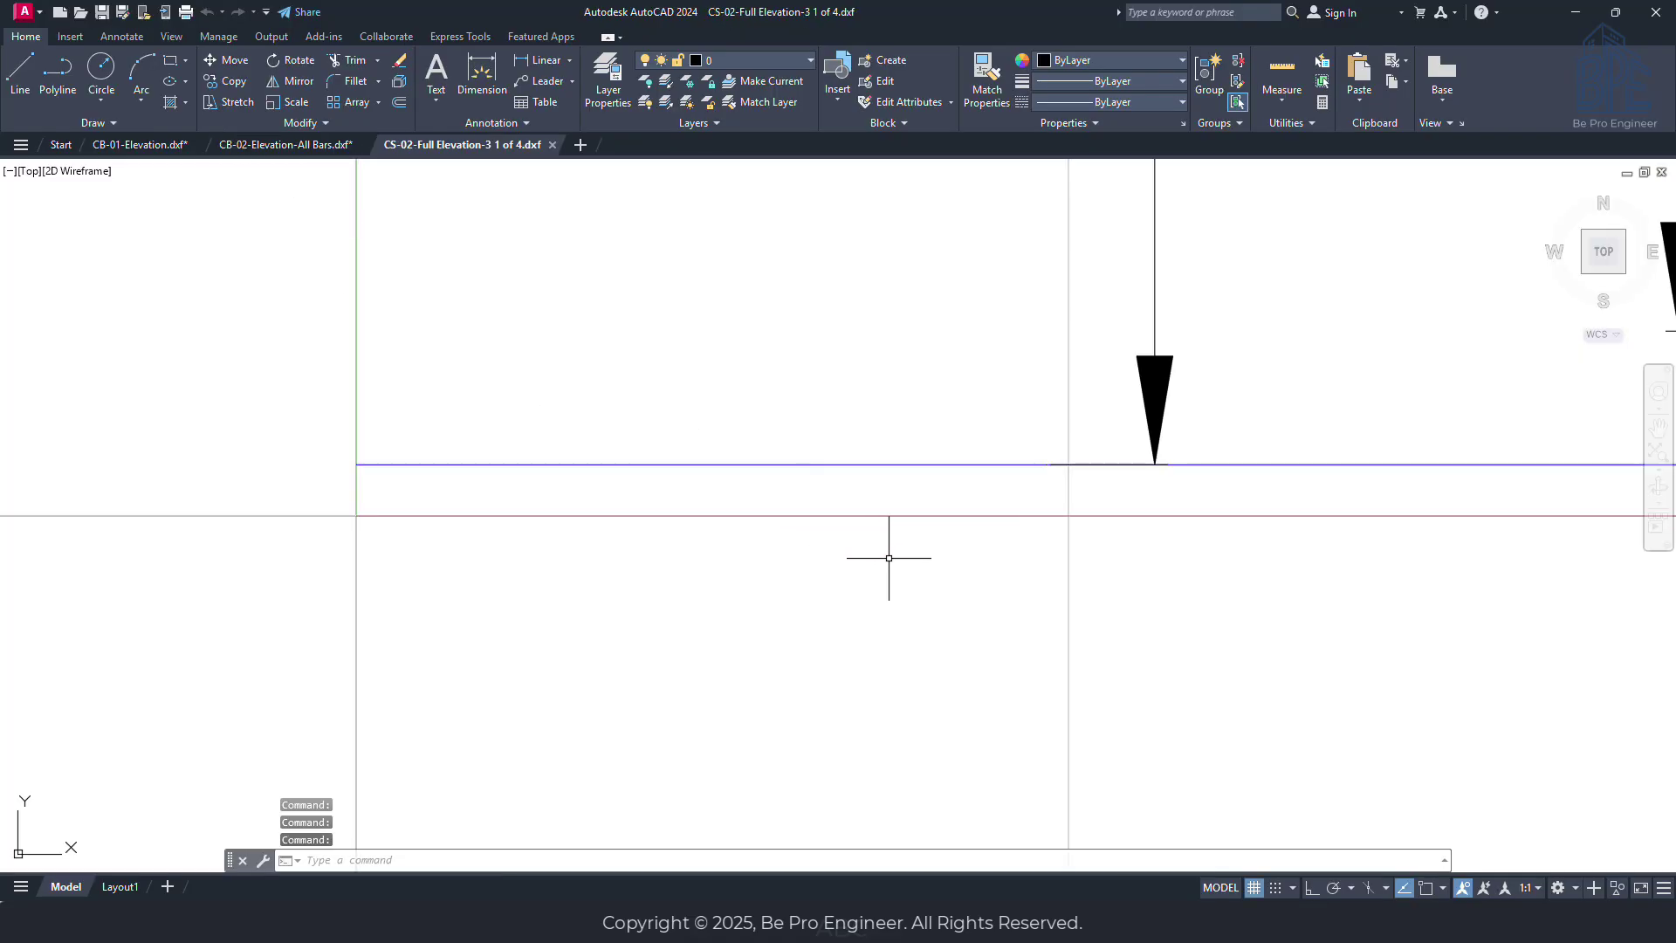
# Turn off the drawing grid and centre the whole CS-02 column elevation.
pyautogui.scroll(-3, 897, 565)
pyautogui.click(1254, 887)
pyautogui.scroll(-4, 1263, 606)
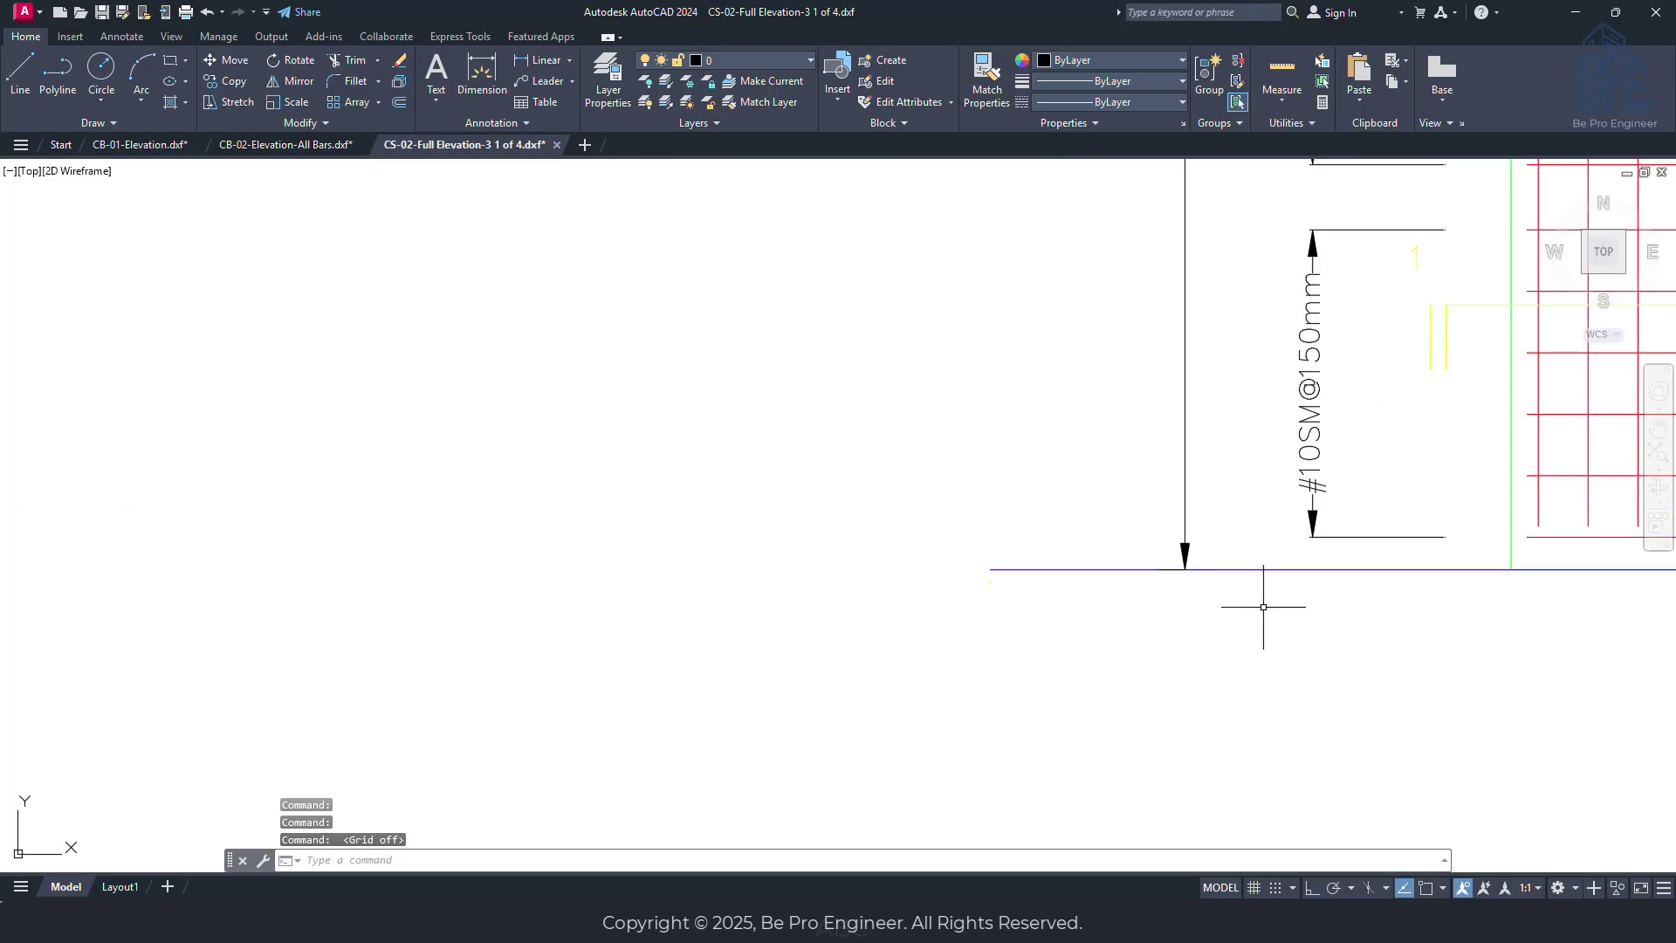
pyautogui.scroll(-3, 1263, 607)
pyautogui.moveTo(1263, 606); pyautogui.dragTo(849, 711, button='middle')
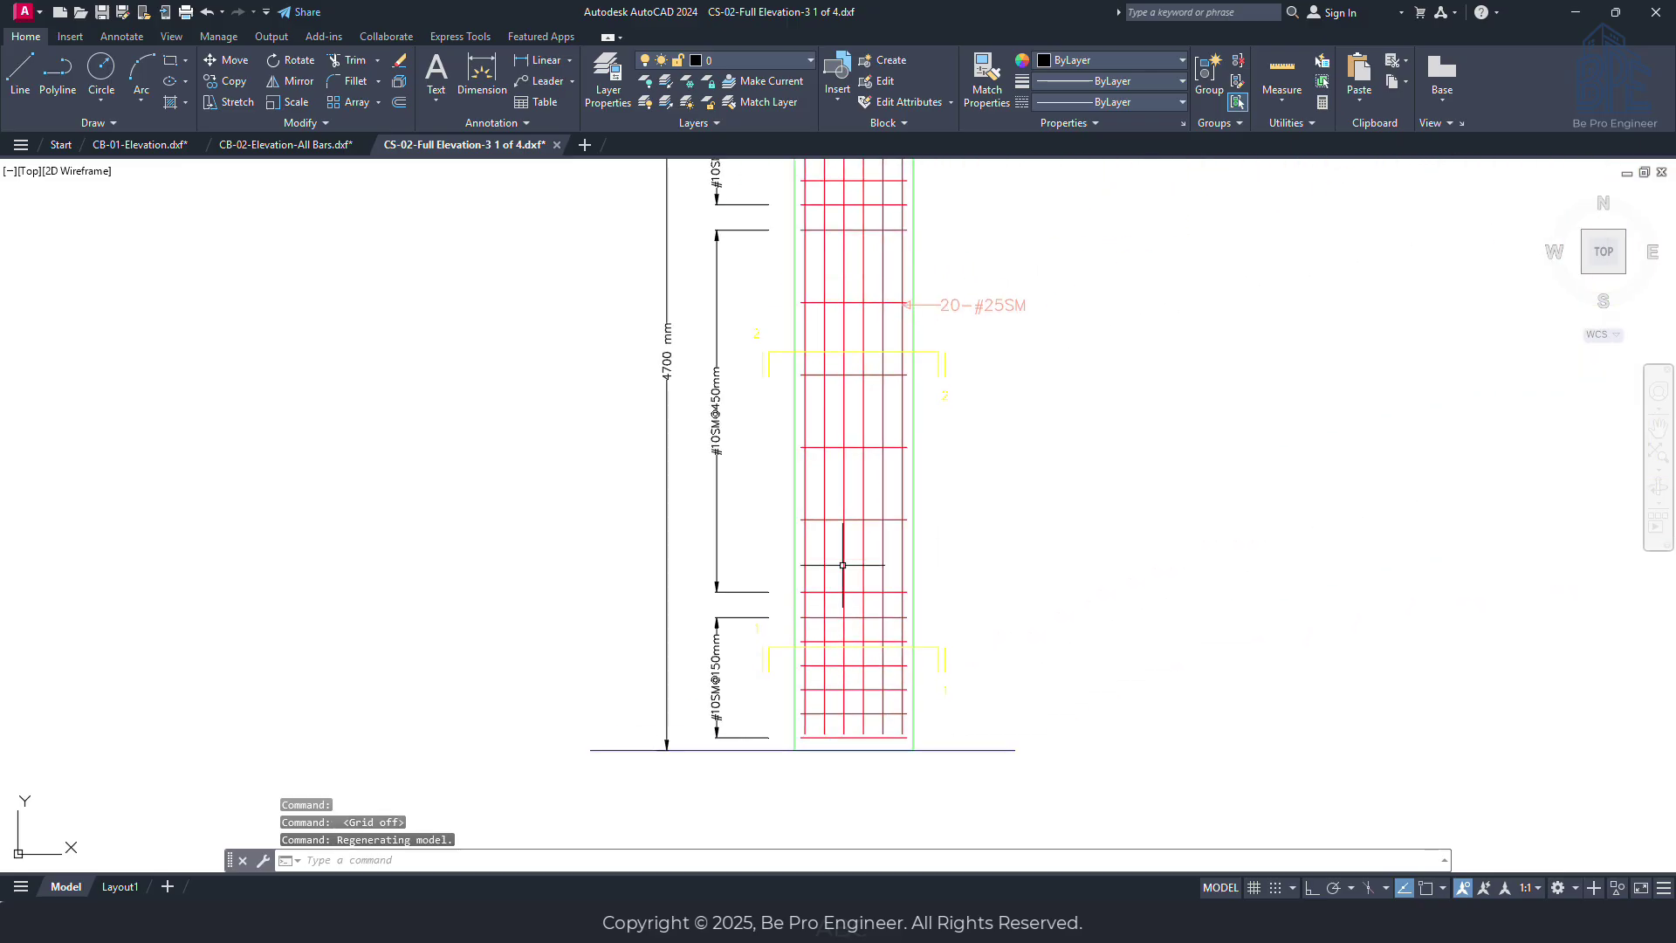
# Review the Story1 to Story3 rebar: 20-#25SM and 20-#19SM bars with #10SM ties.
pyautogui.moveTo(810, 399); pyautogui.dragTo(823, 793, button='middle')
pyautogui.moveTo(854, 322); pyautogui.dragTo(836, 508, button='middle')
pyautogui.scroll(5, 835, 509)
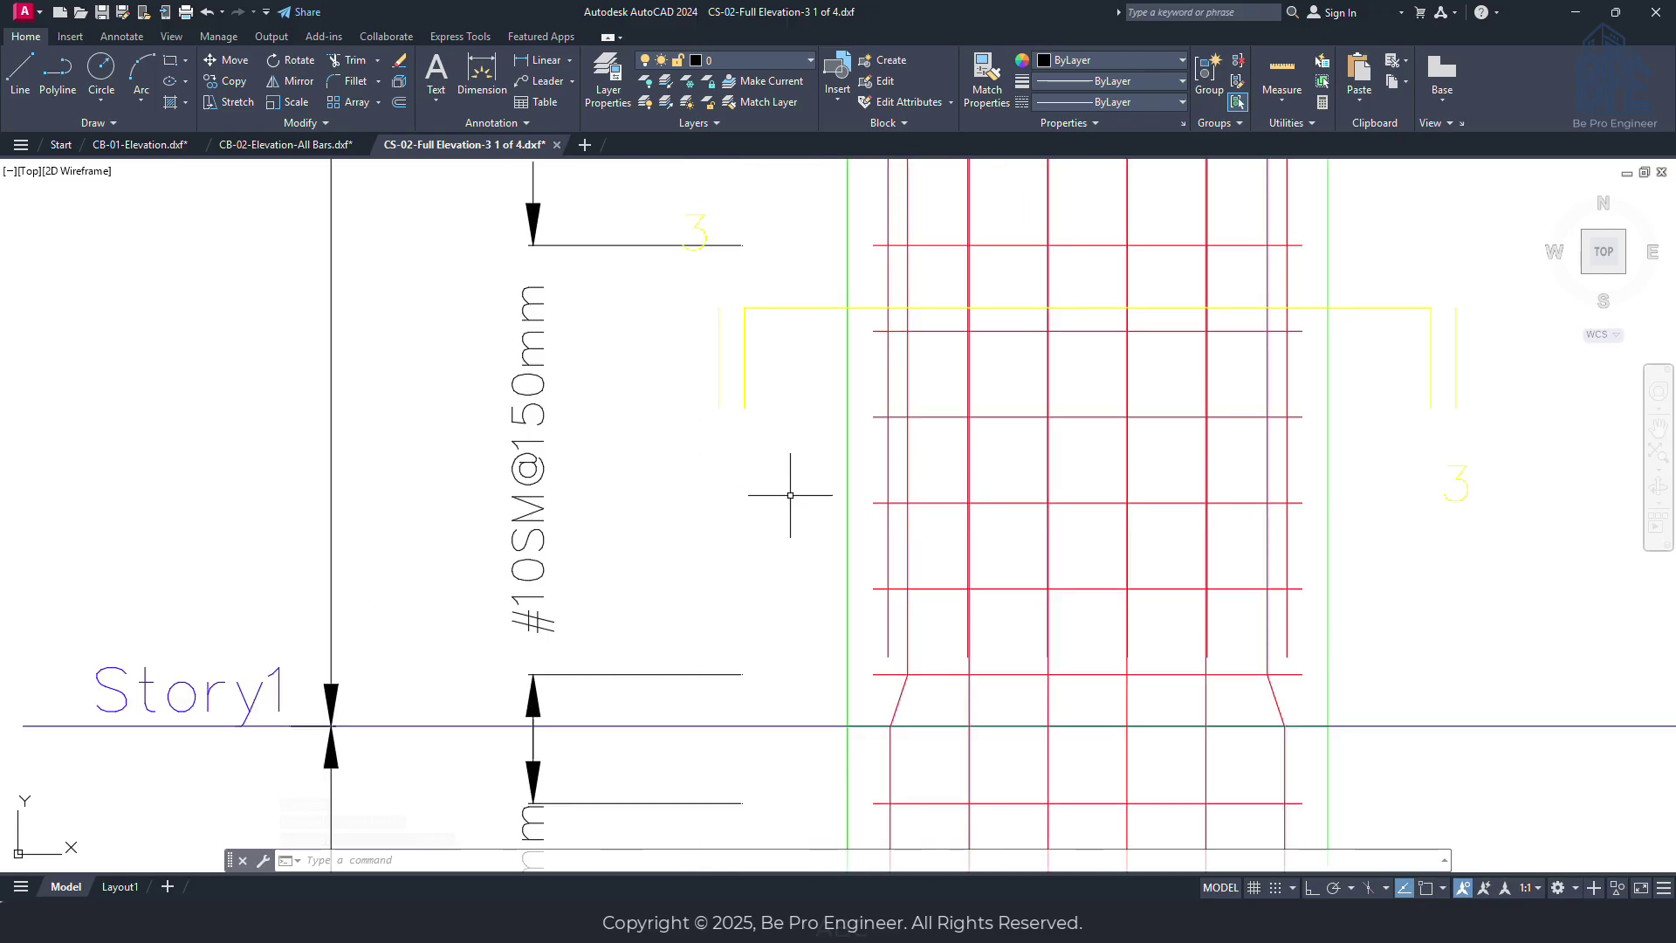
pyautogui.scroll(-5, 795, 494)
pyautogui.moveTo(857, 342)
pyautogui.mouseDown(button='middle')
pyautogui.moveTo(803, 744)
pyautogui.moveTo(811, 553)
pyautogui.moveTo(812, 747)
pyautogui.mouseUp(button='middle')
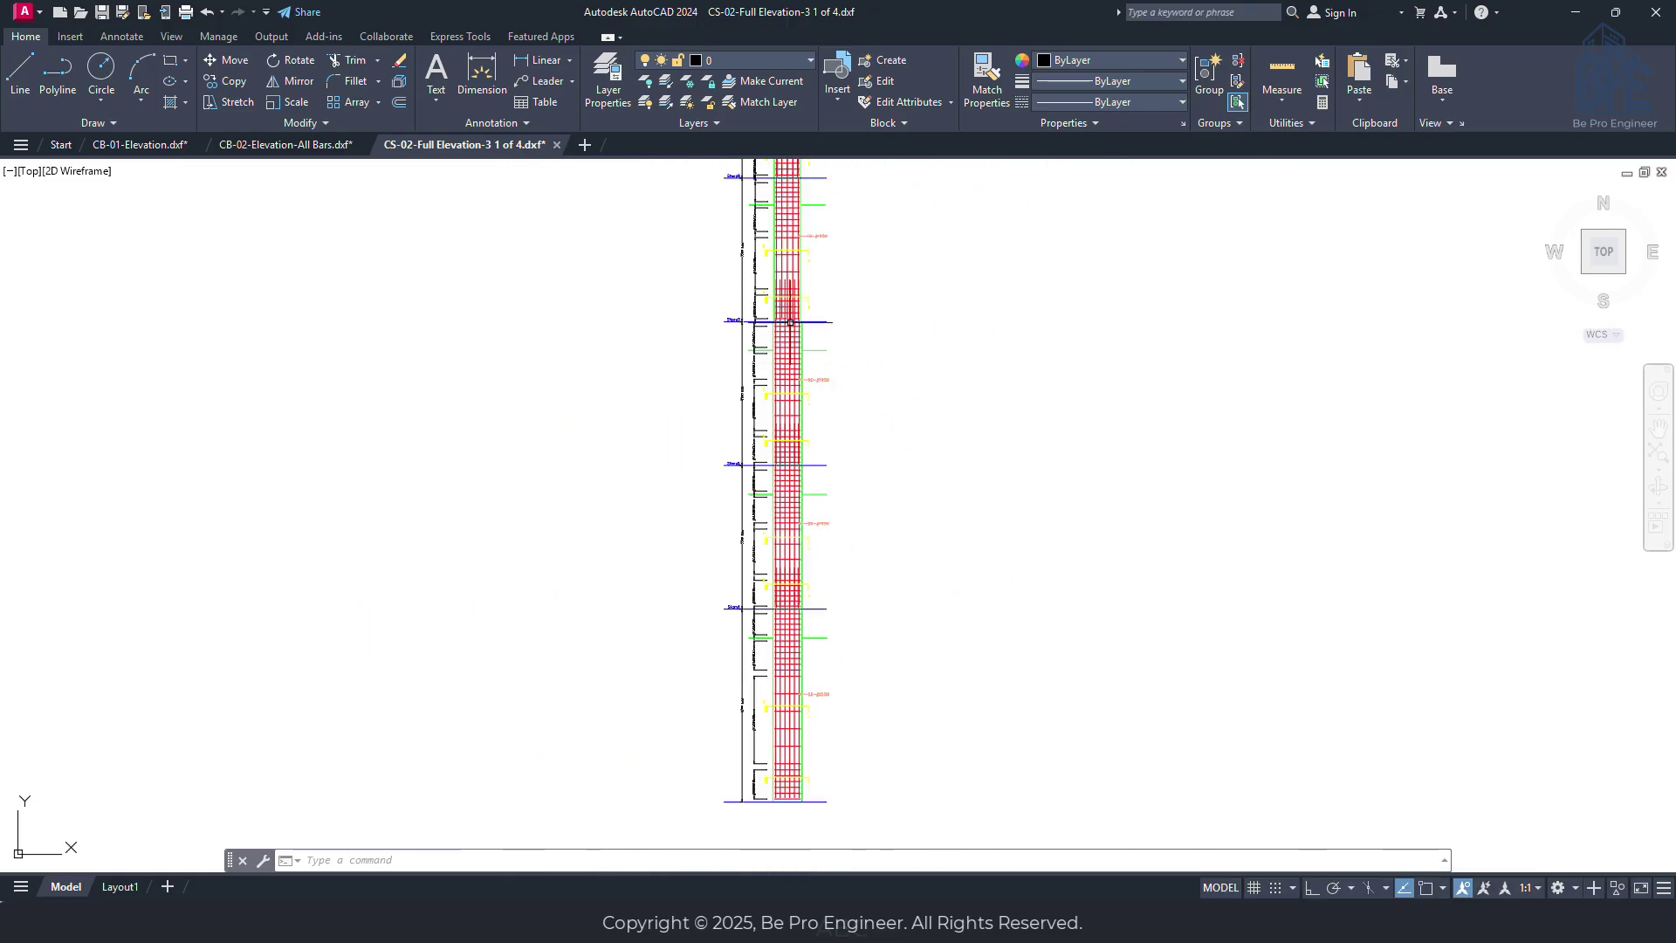